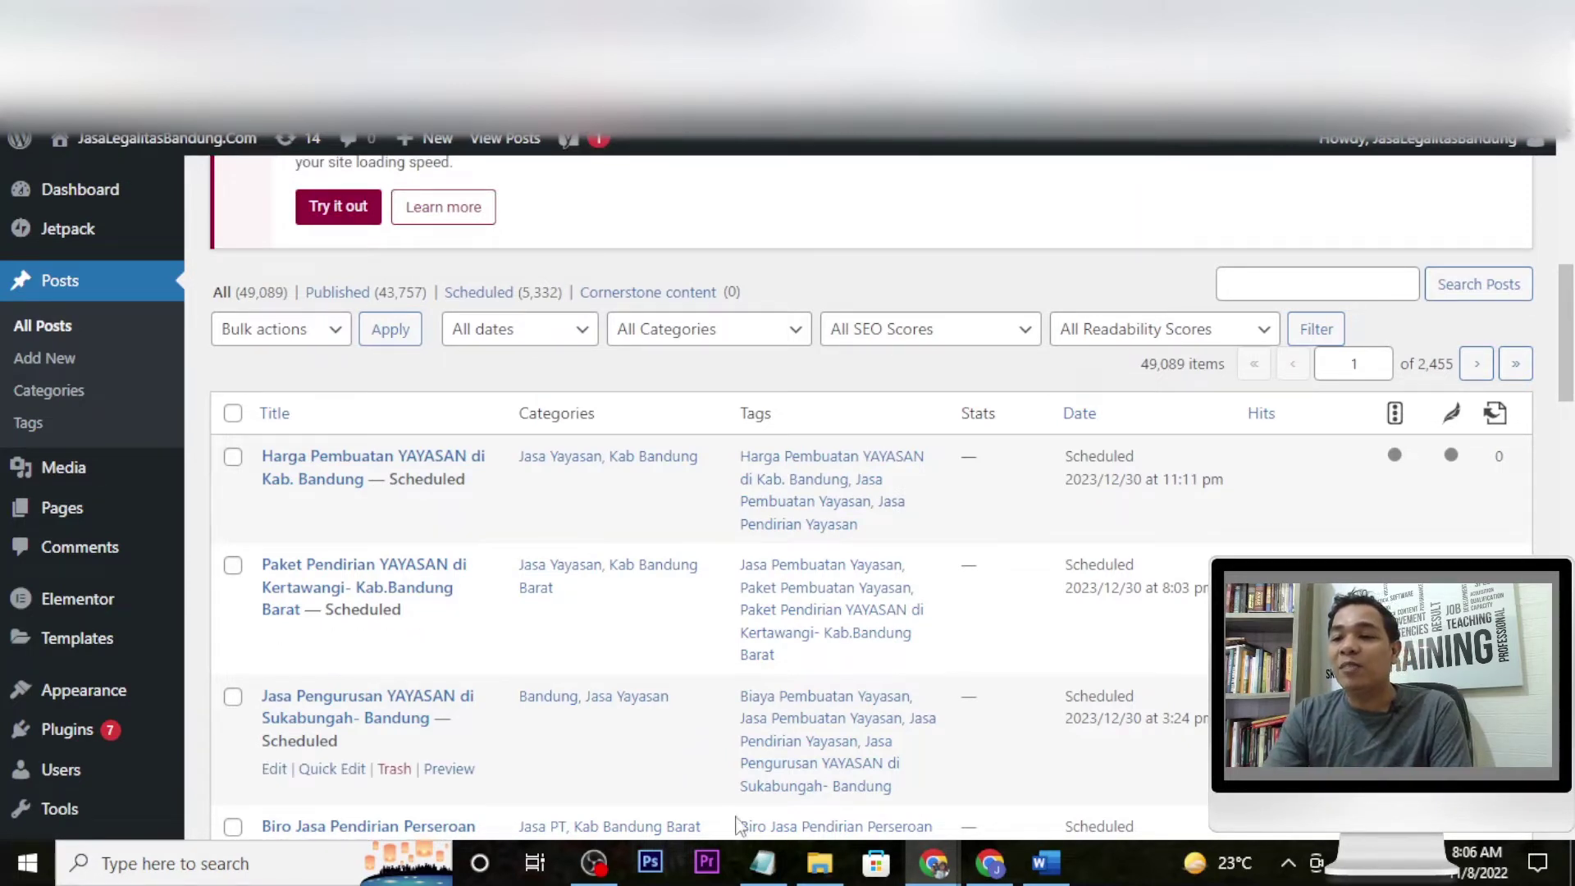
Open a blank Notepad document and write the sample sentence "Saya Ingin Pergi Ke pasar" with an empty line below it
left_click(771, 874)
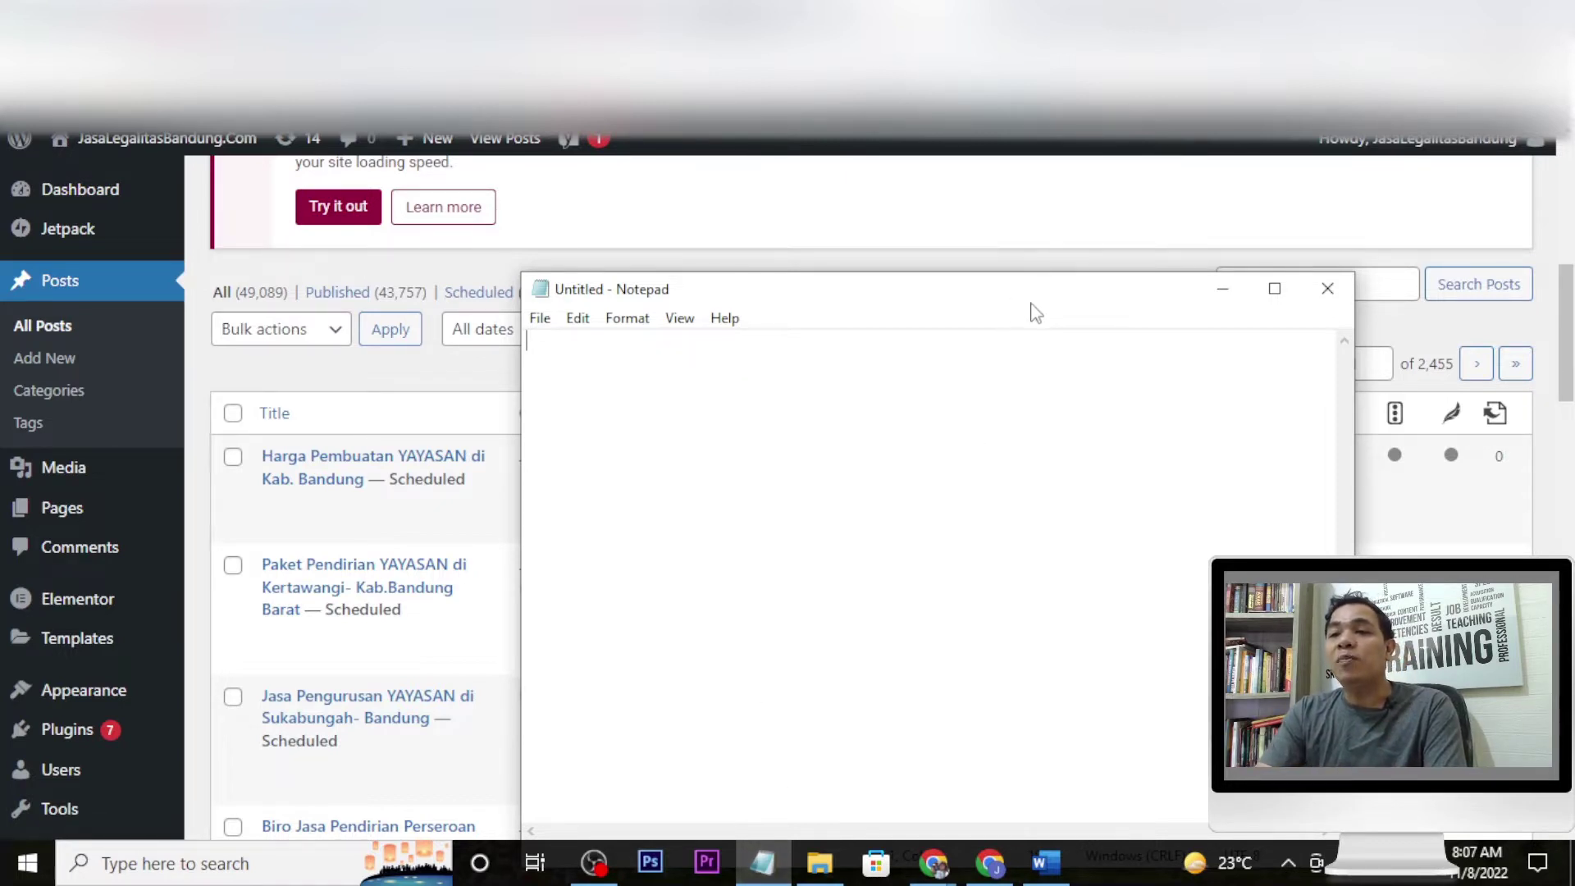
left_click_drag(1031, 300, 1059, 244)
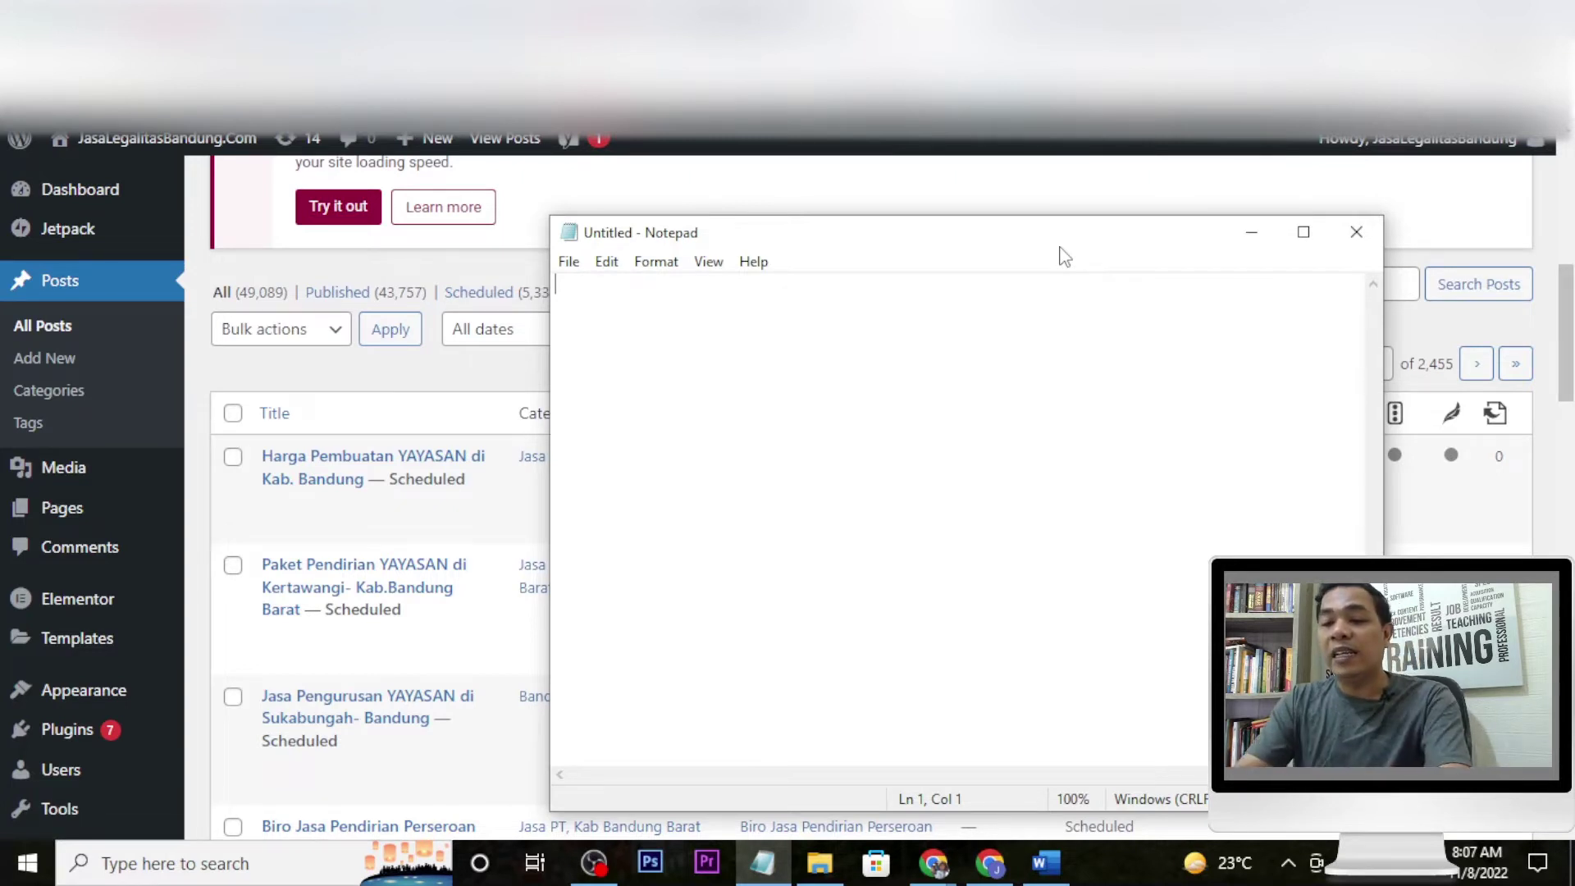
left_click_drag(1060, 247, 961, 198)
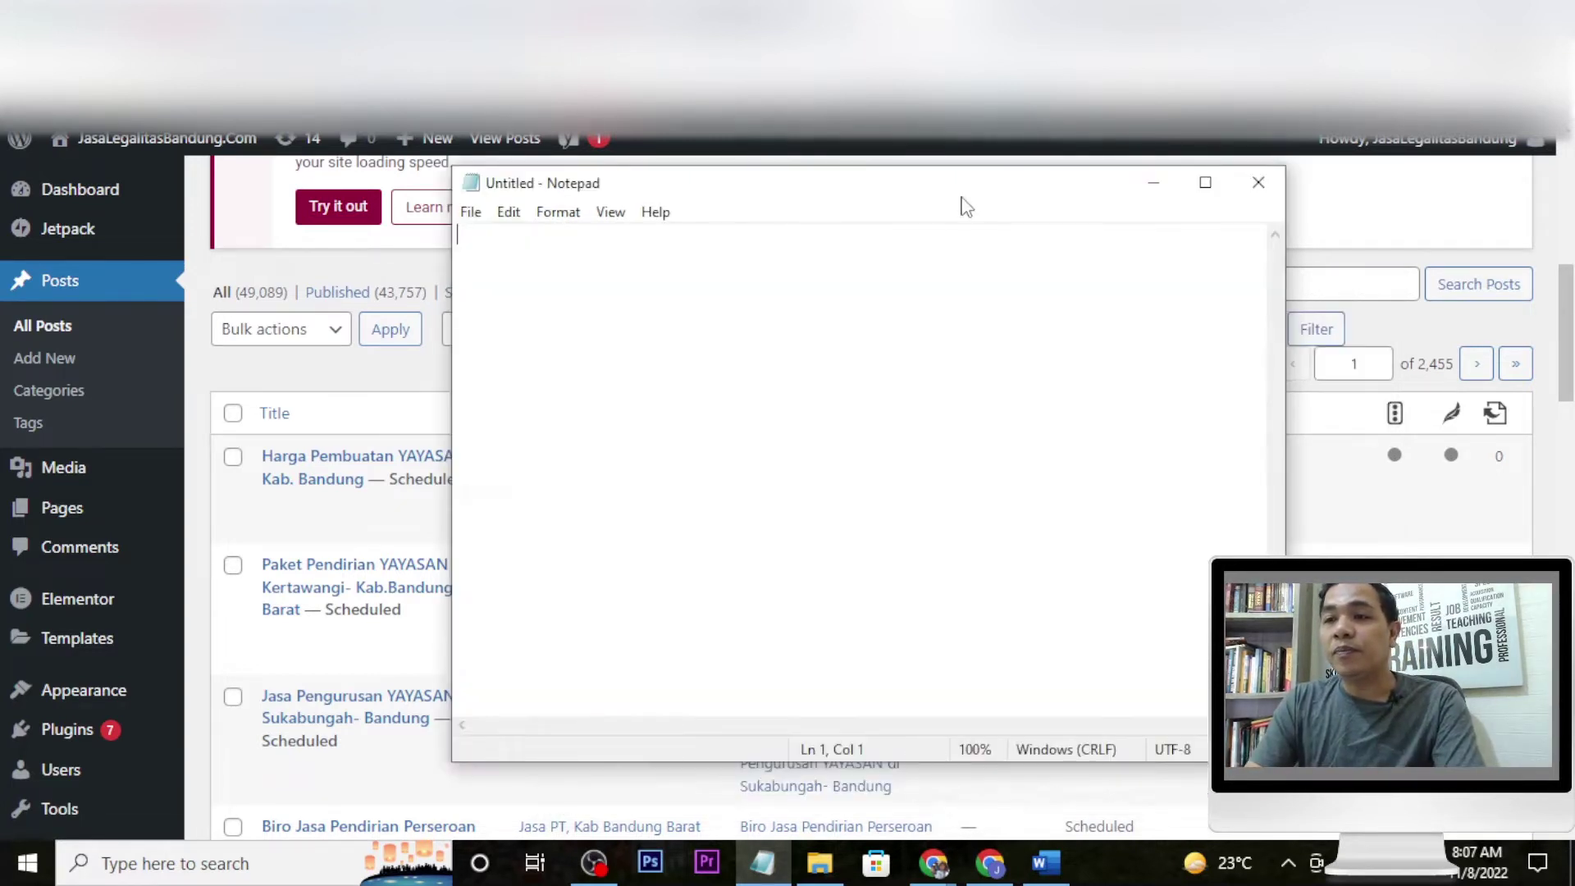
type("S")
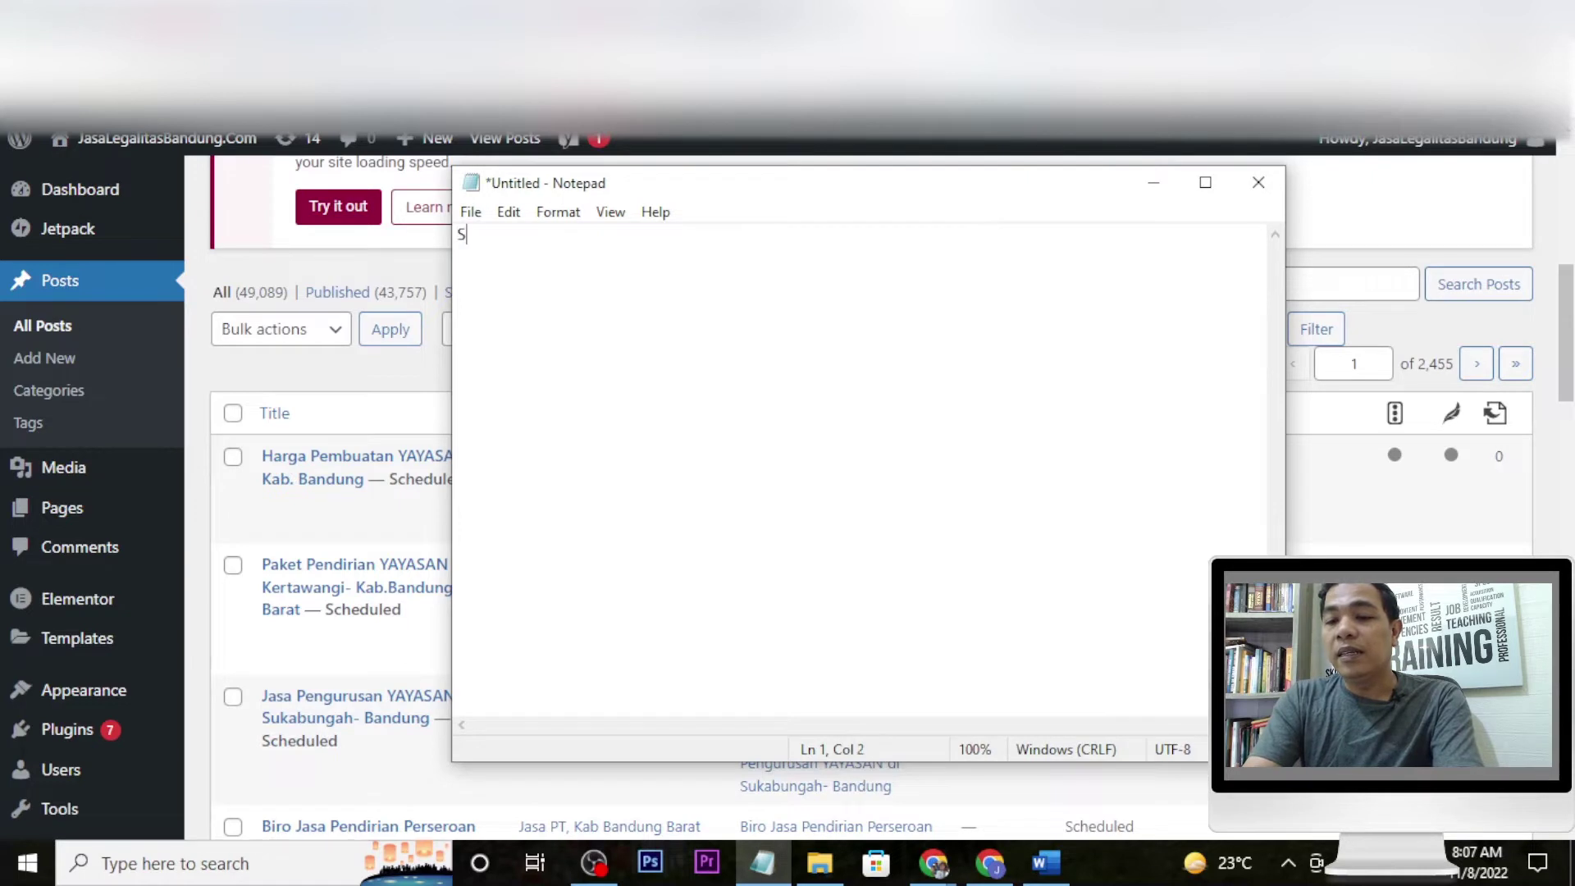
type("aya Ing")
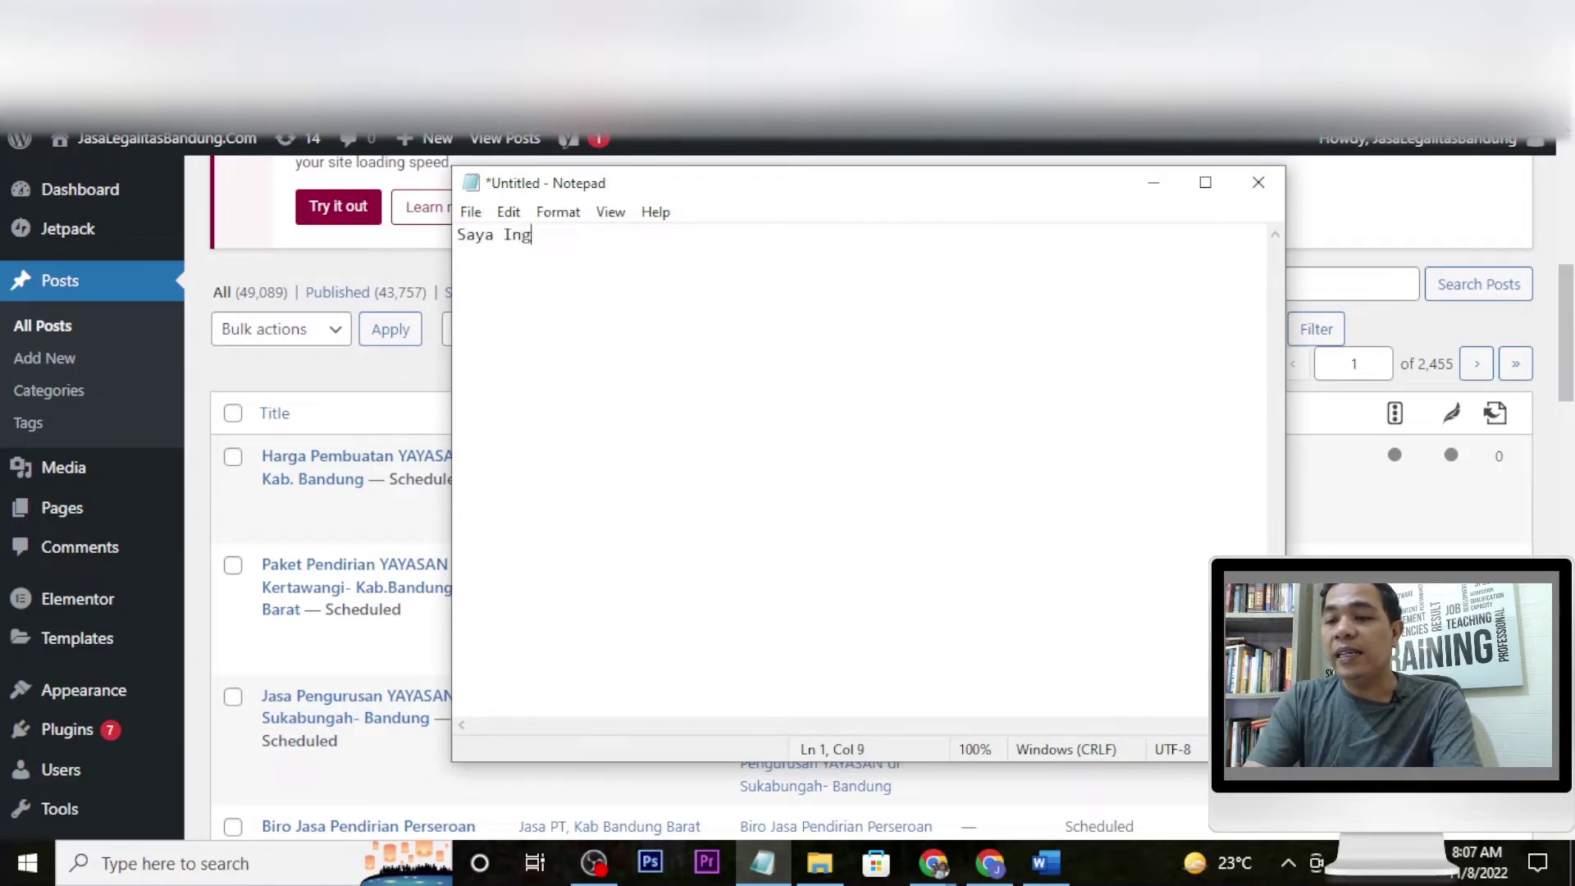
type("in Perg")
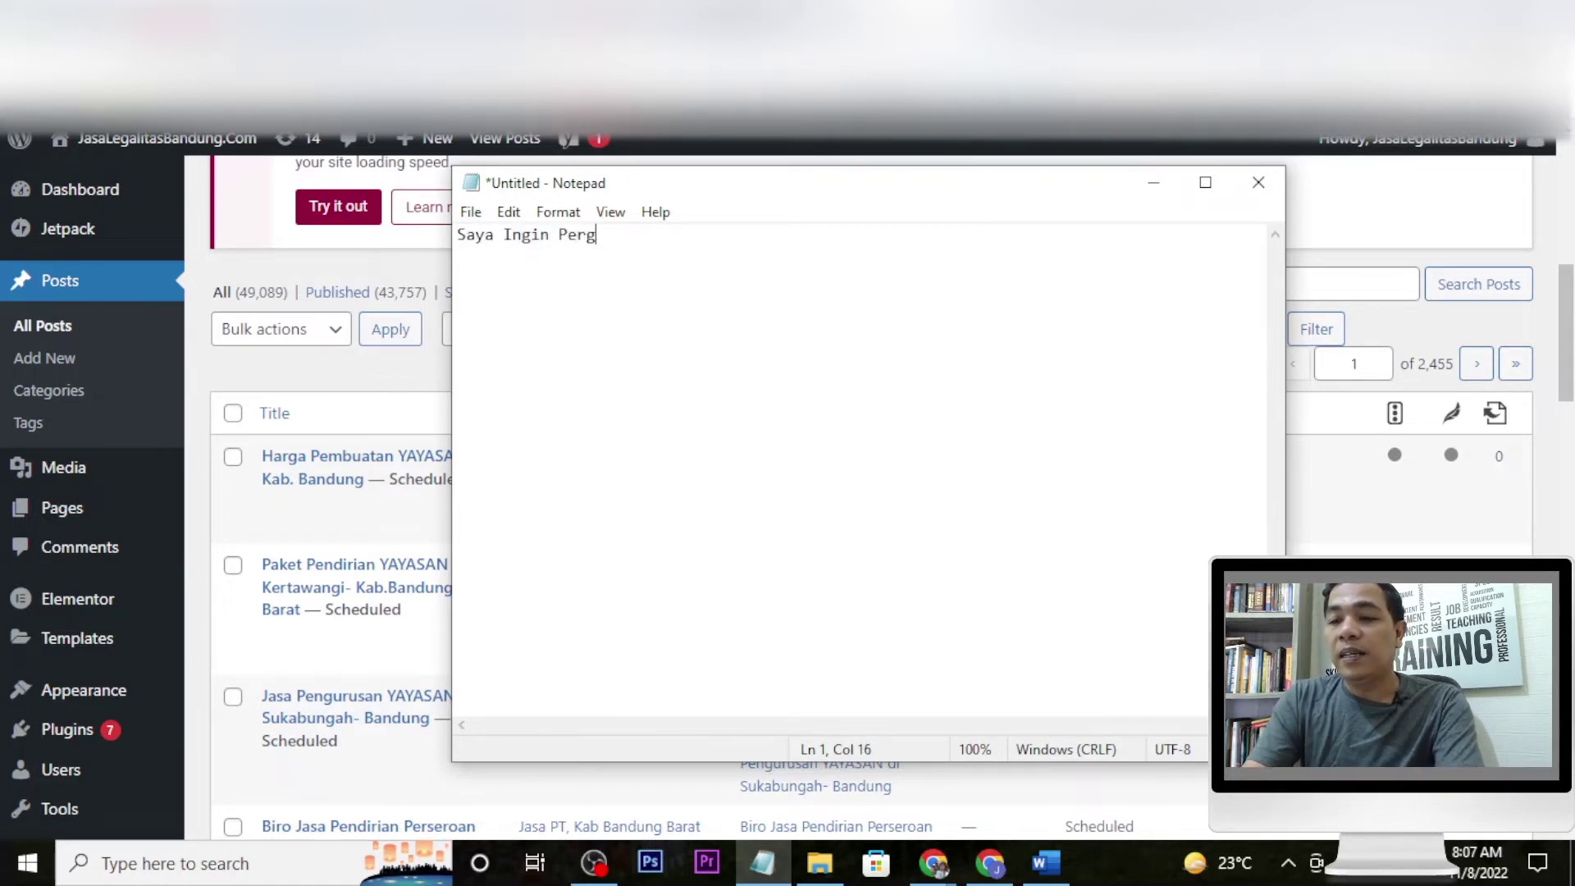
type("i Ke pasar")
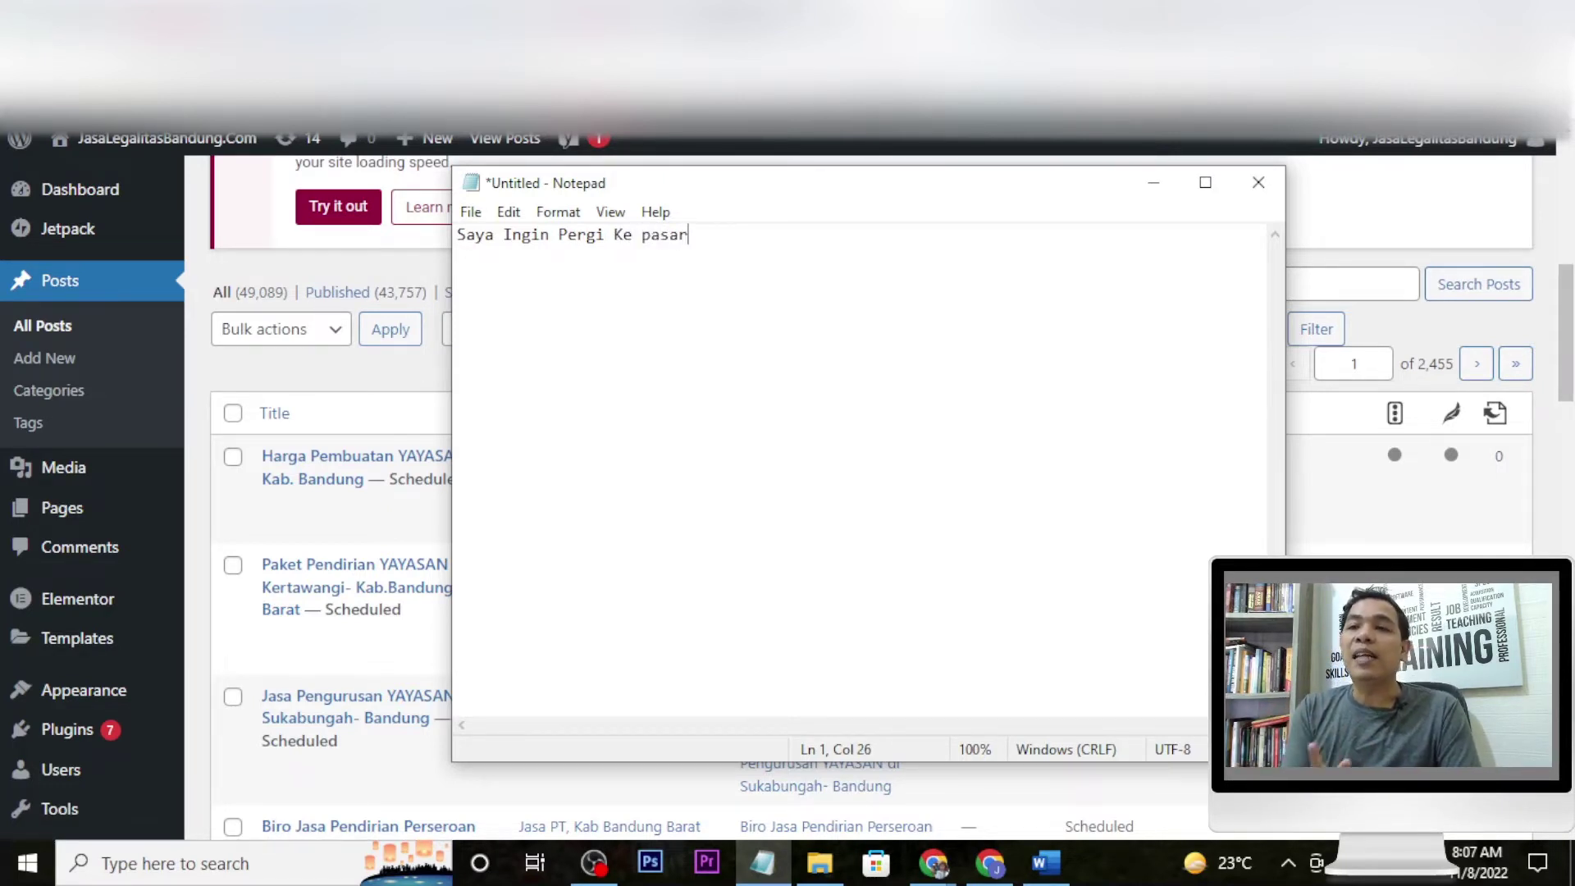
key("Return")
key("Return")
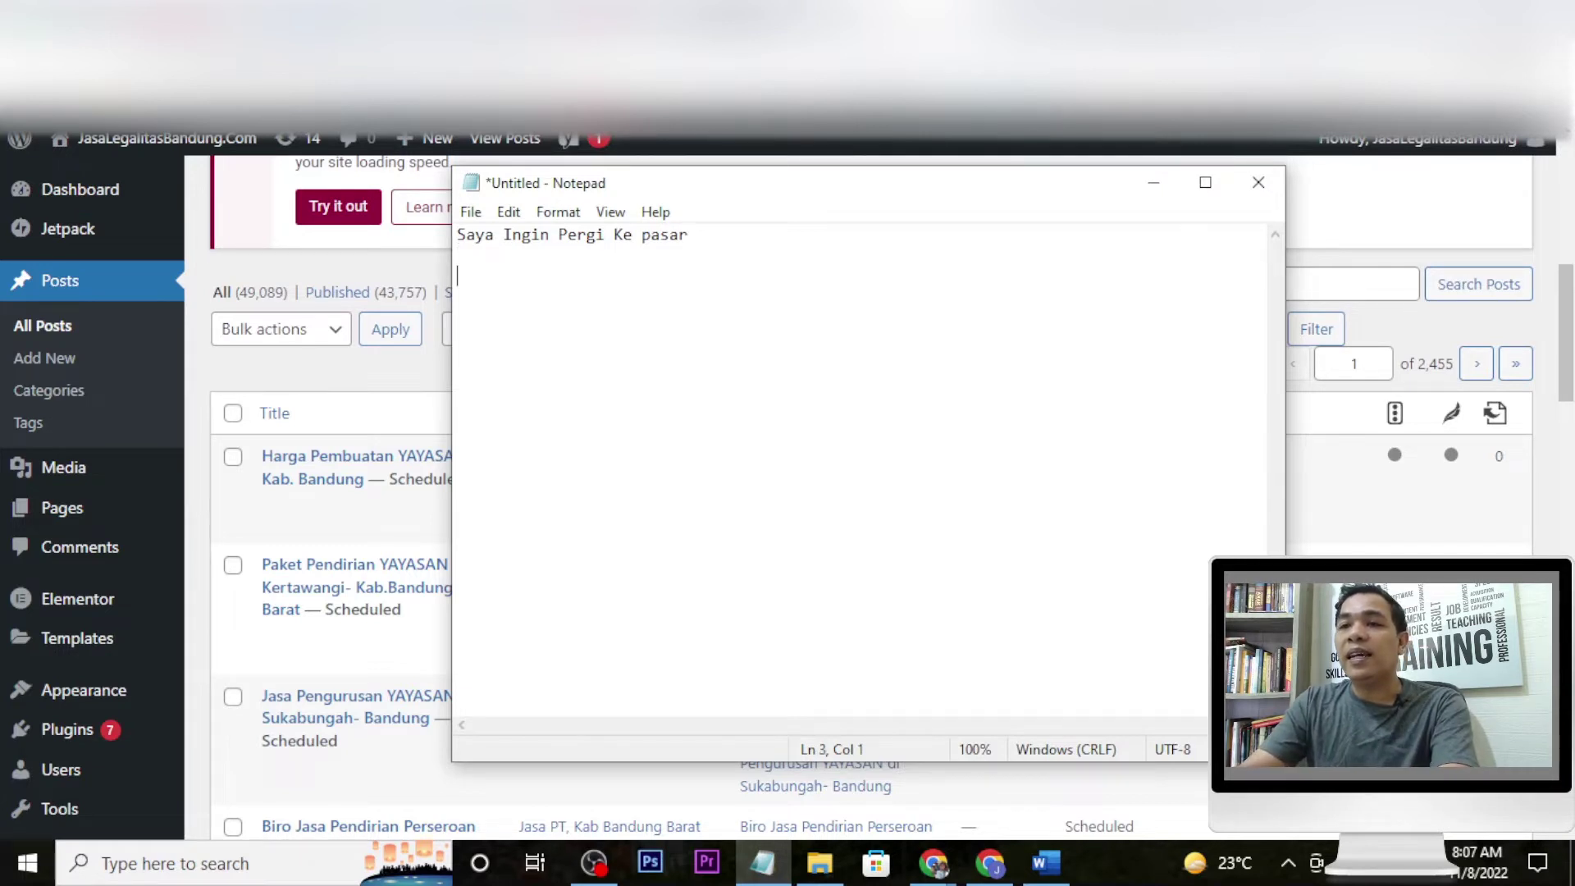
Turn the word "Saya" into a braced spintax group, adding the pipe-separated alternatives Aku, a first name, Kami and kita
left_click(459, 243)
type("{")
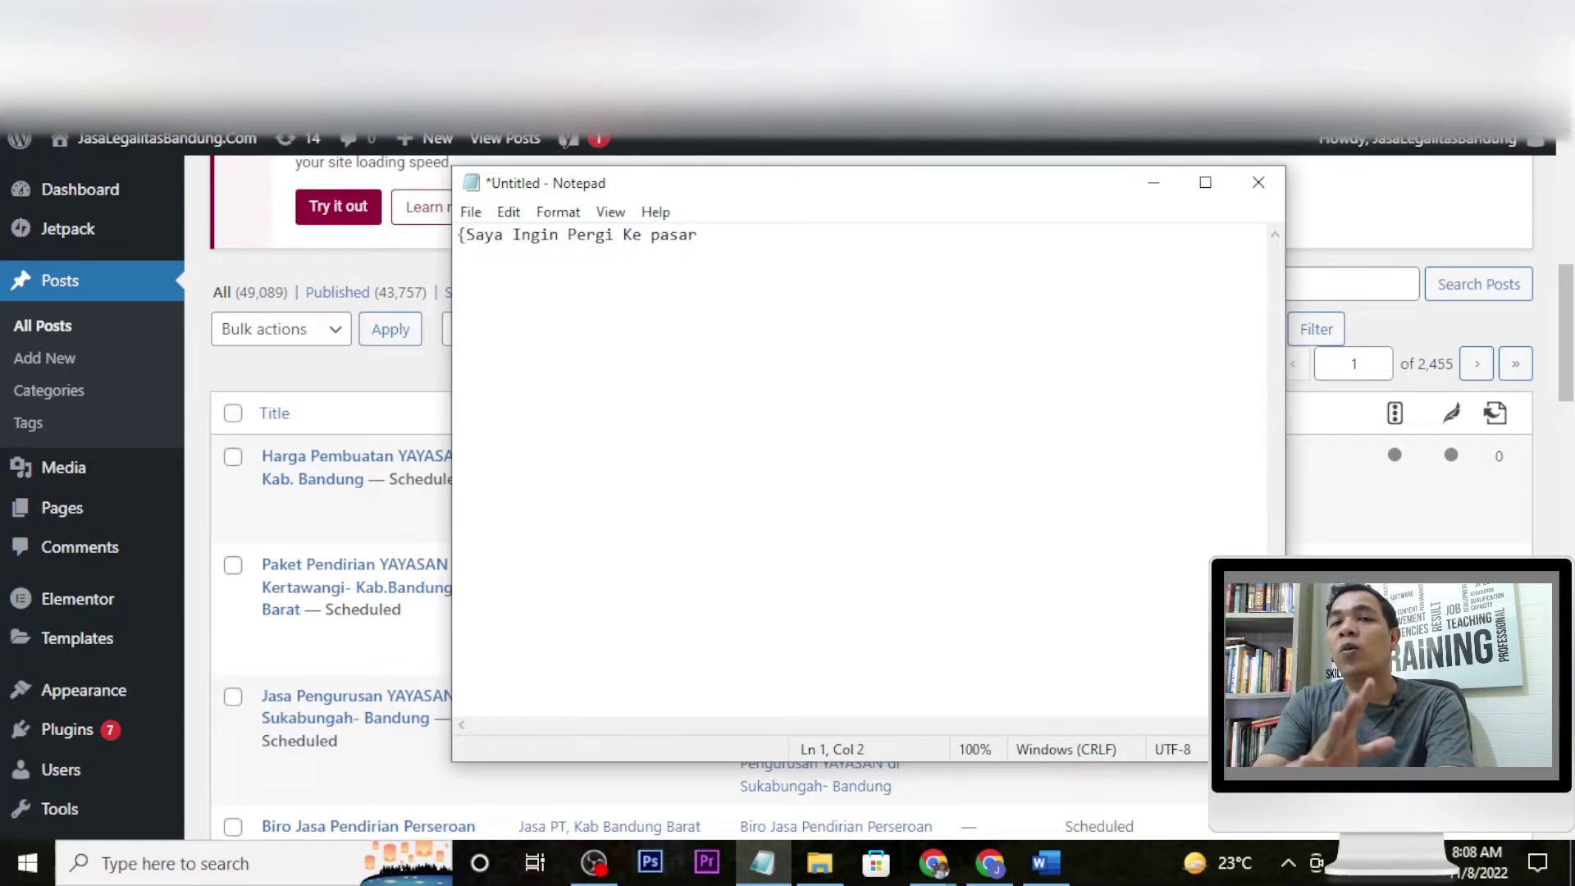
key("Right")
key("Right")
key("Right")
key("Right")
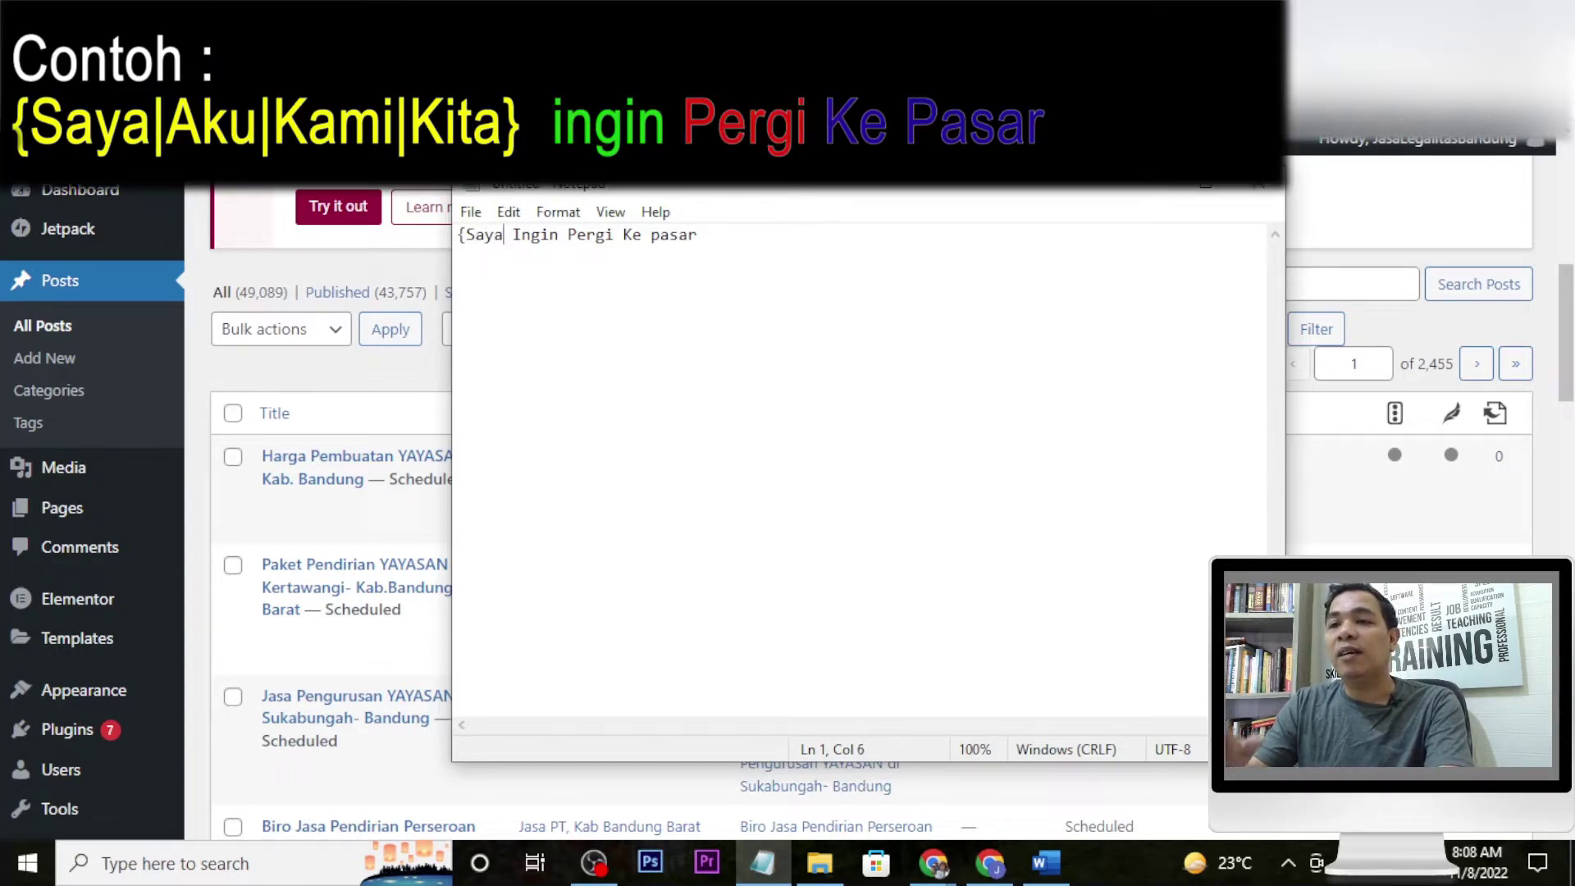
type("|")
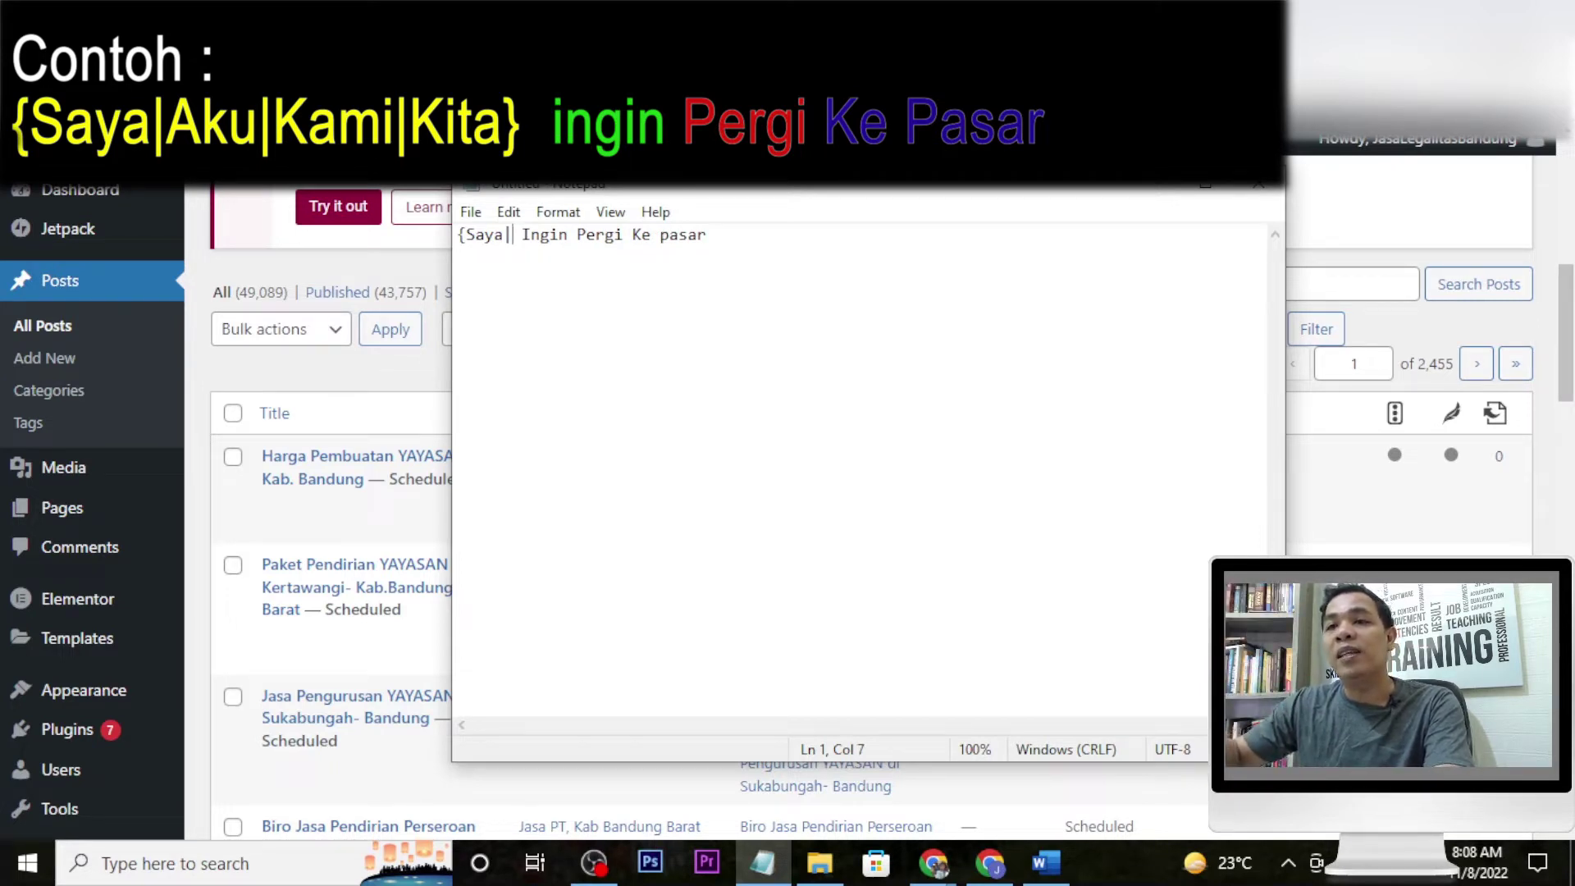
type("Aku")
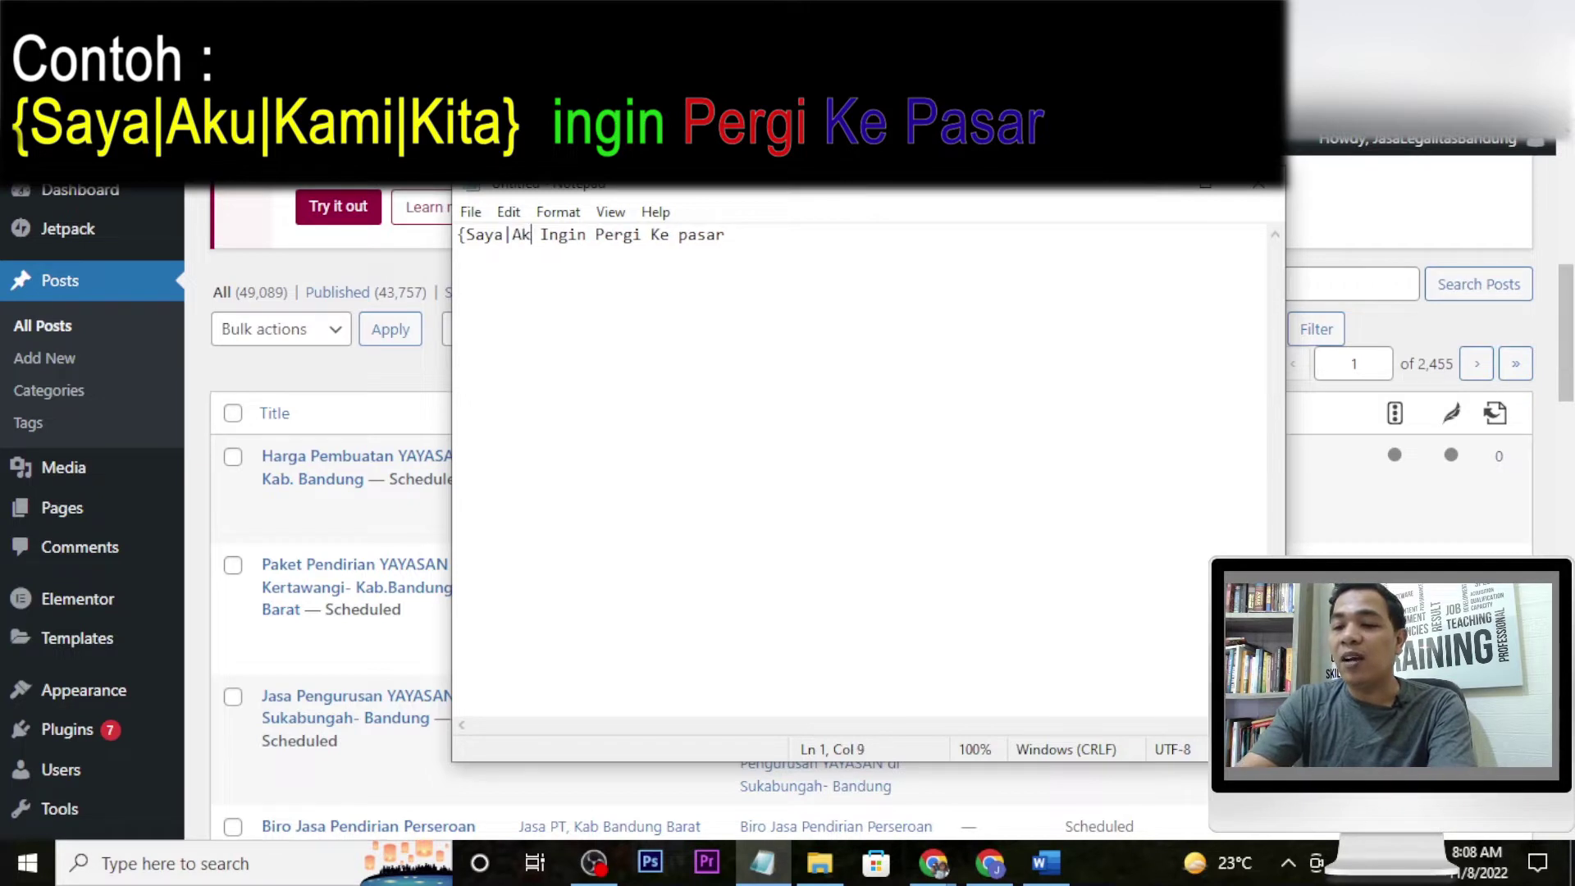
type("|")
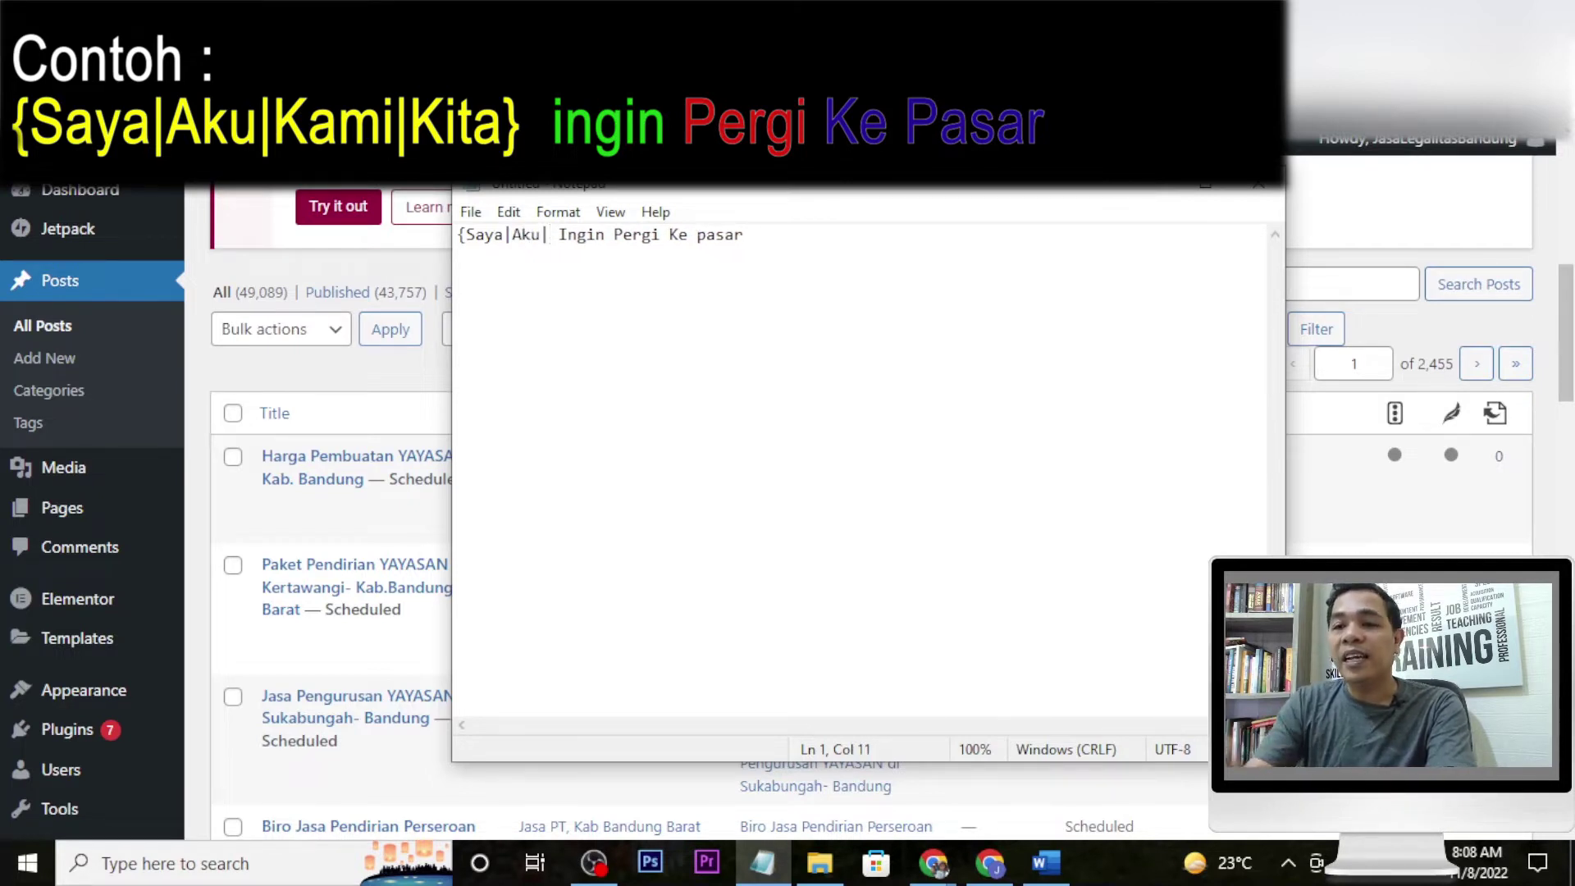
type("Eko")
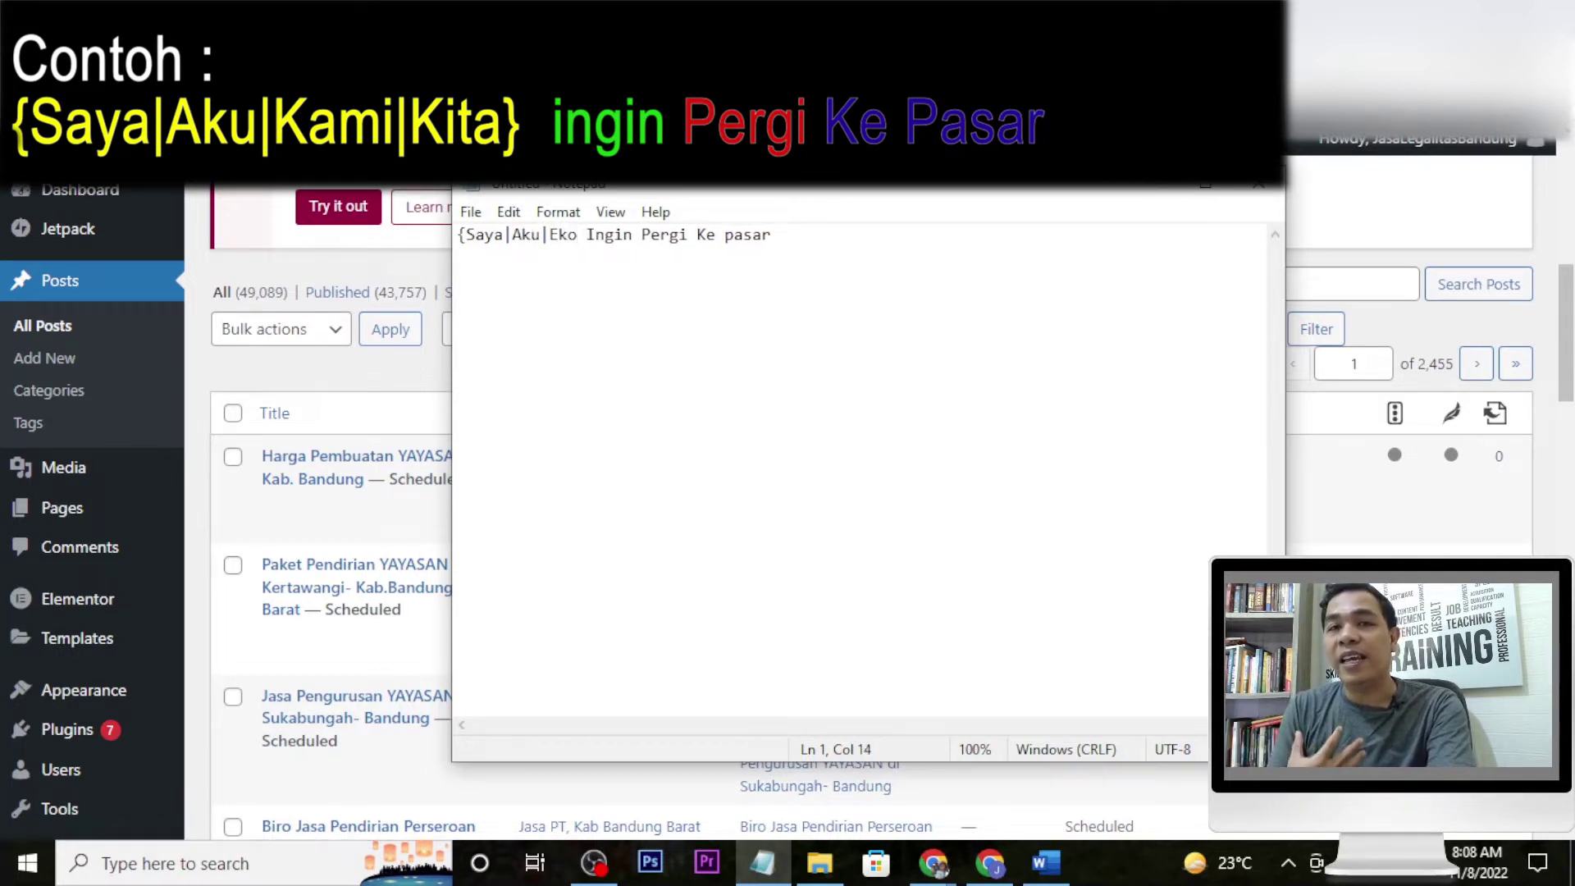
type("|Kami")
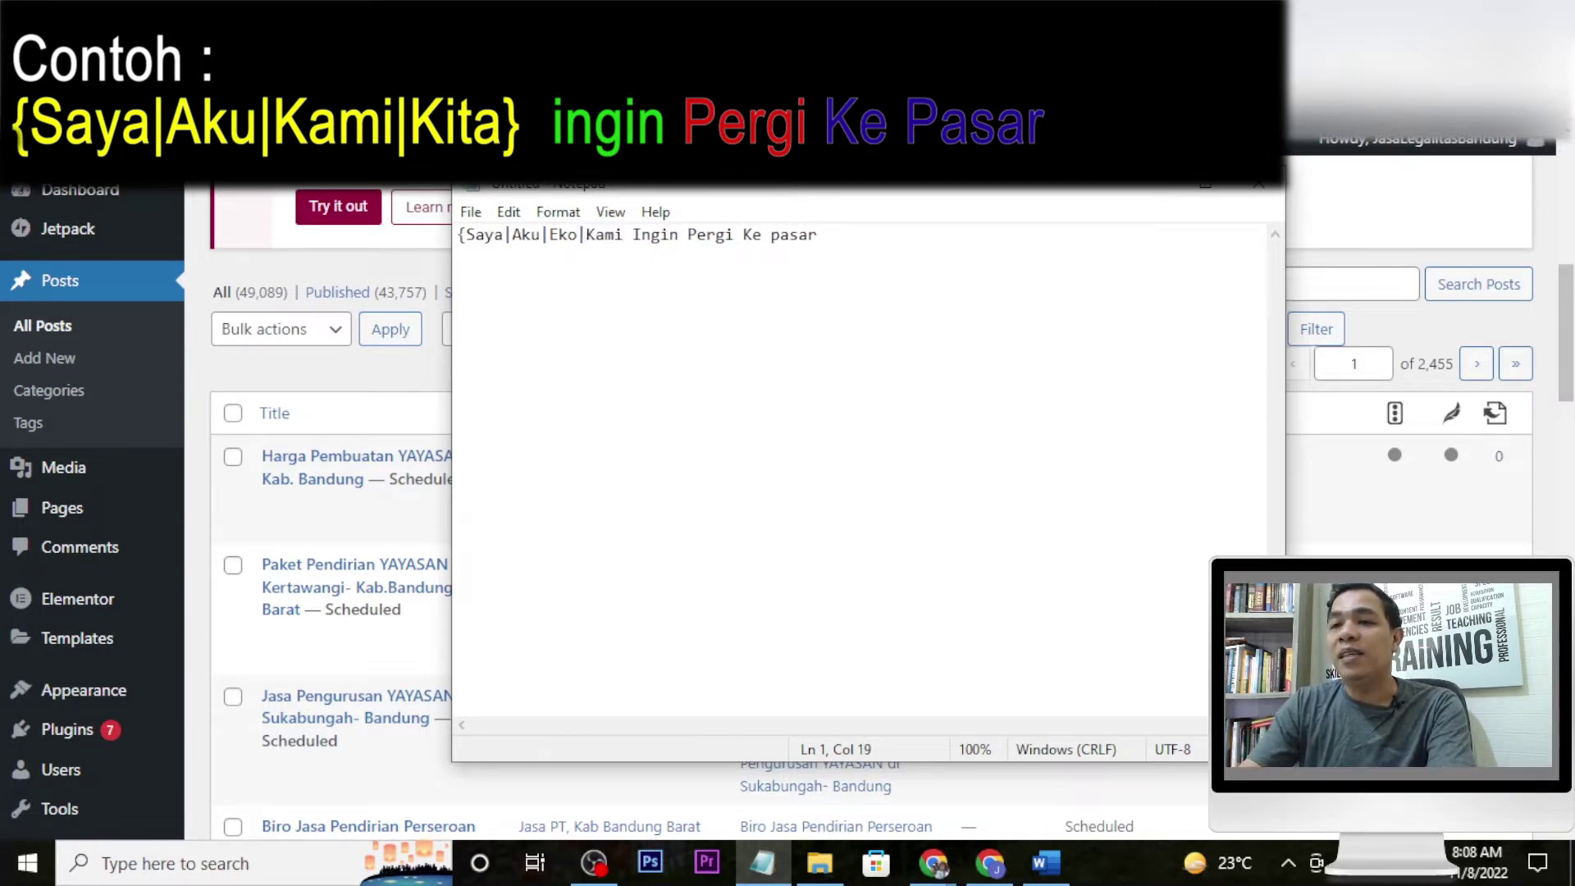
type("|kita}")
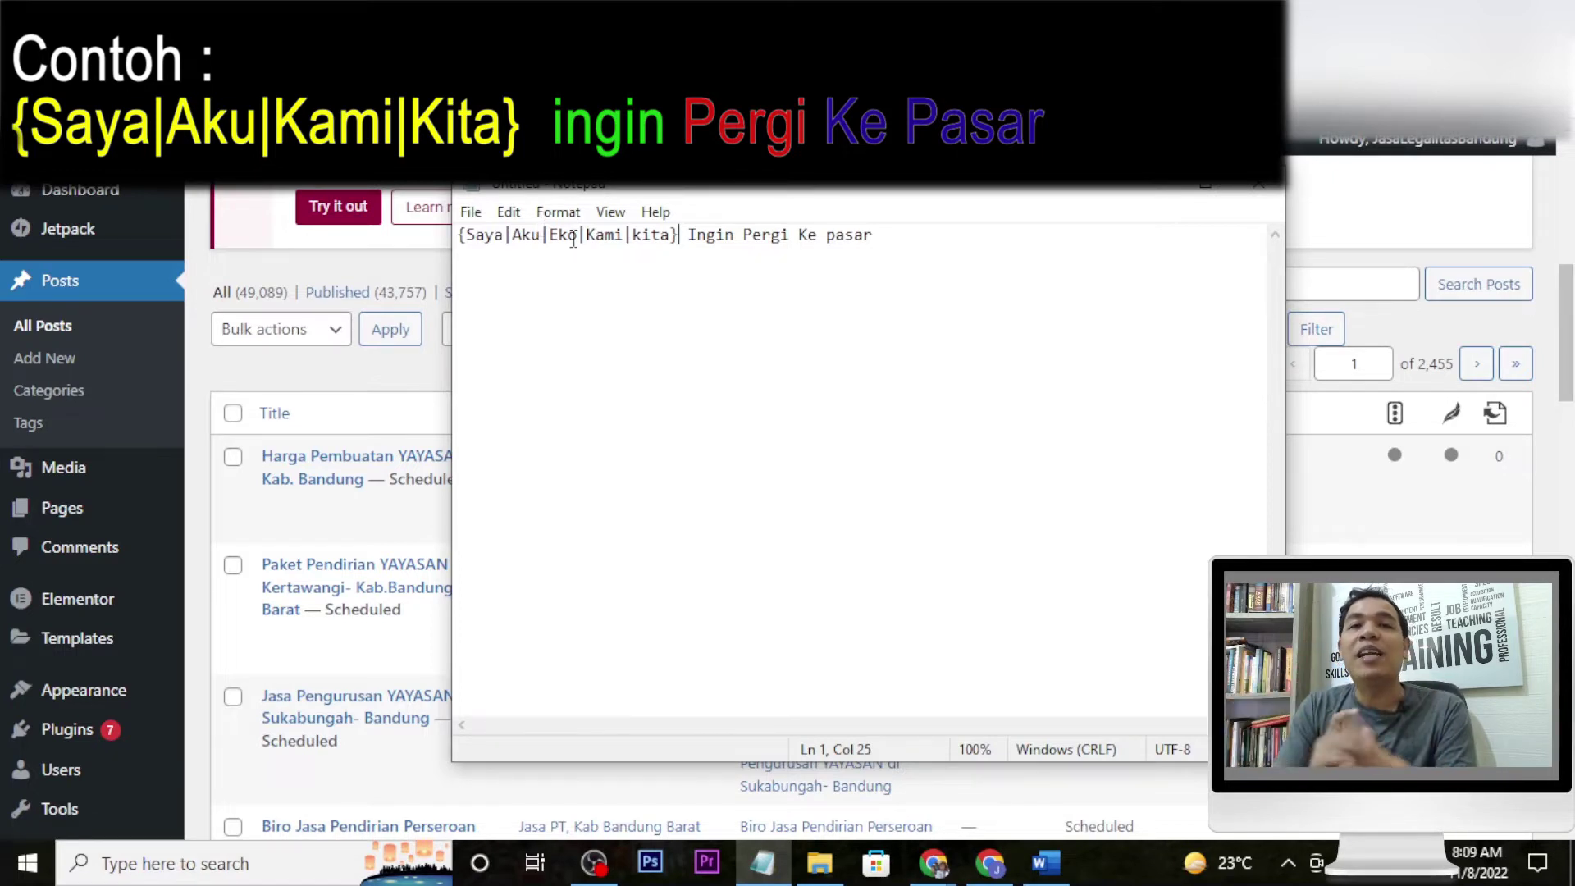
Start a spintax group at the word "Ingin" with the pipe-separated alternatives Mau, akan and Hendak
left_click(690, 237)
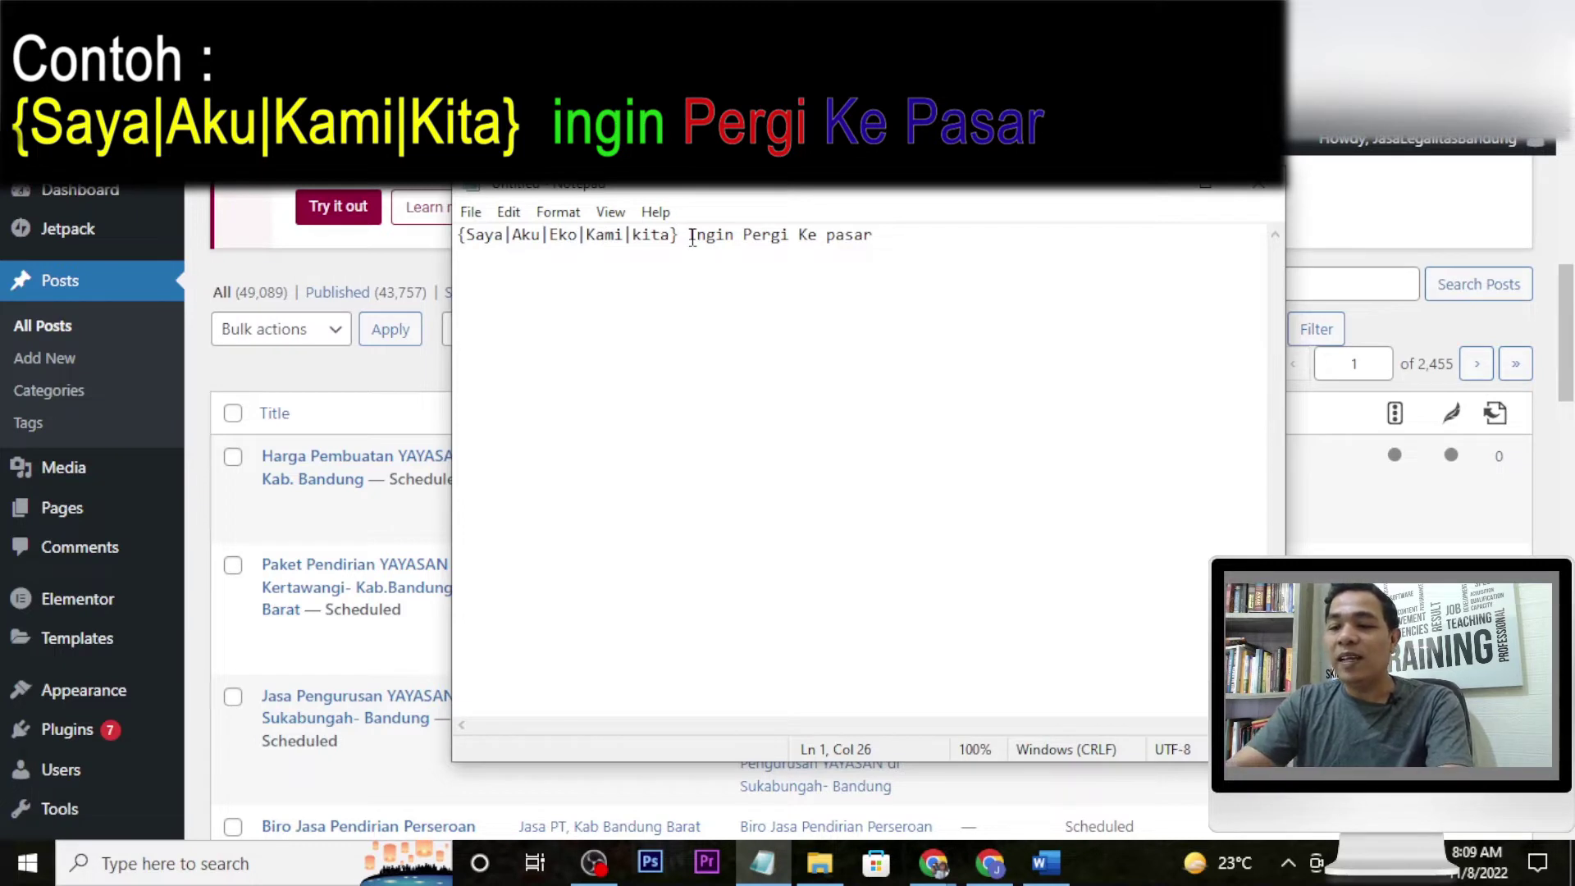
type("{")
key("Right")
key("Right")
key("Right")
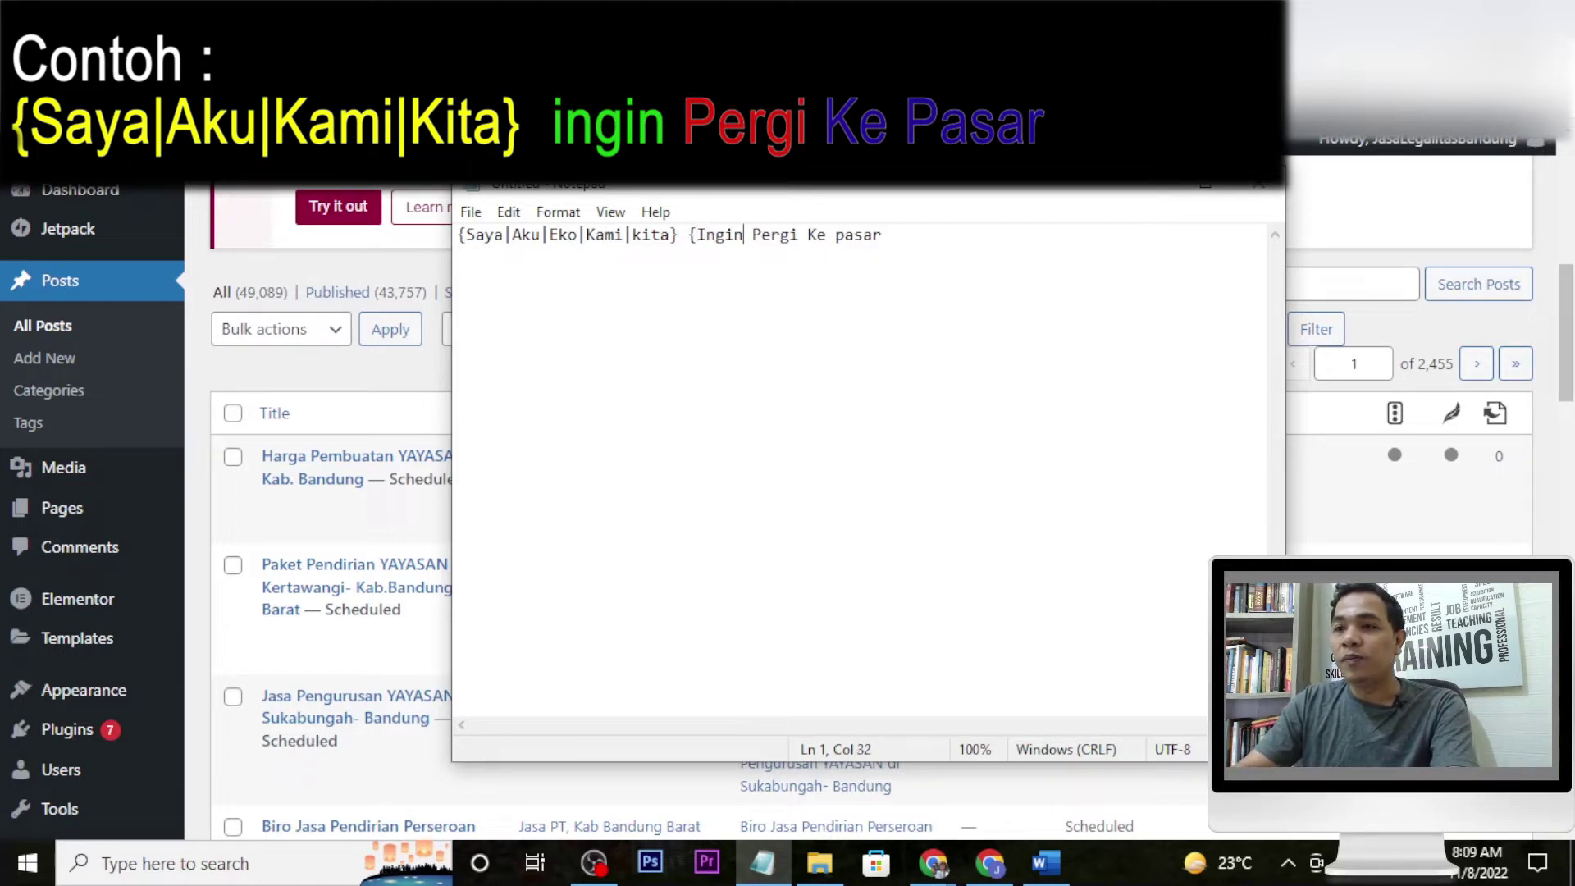
type("|mau")
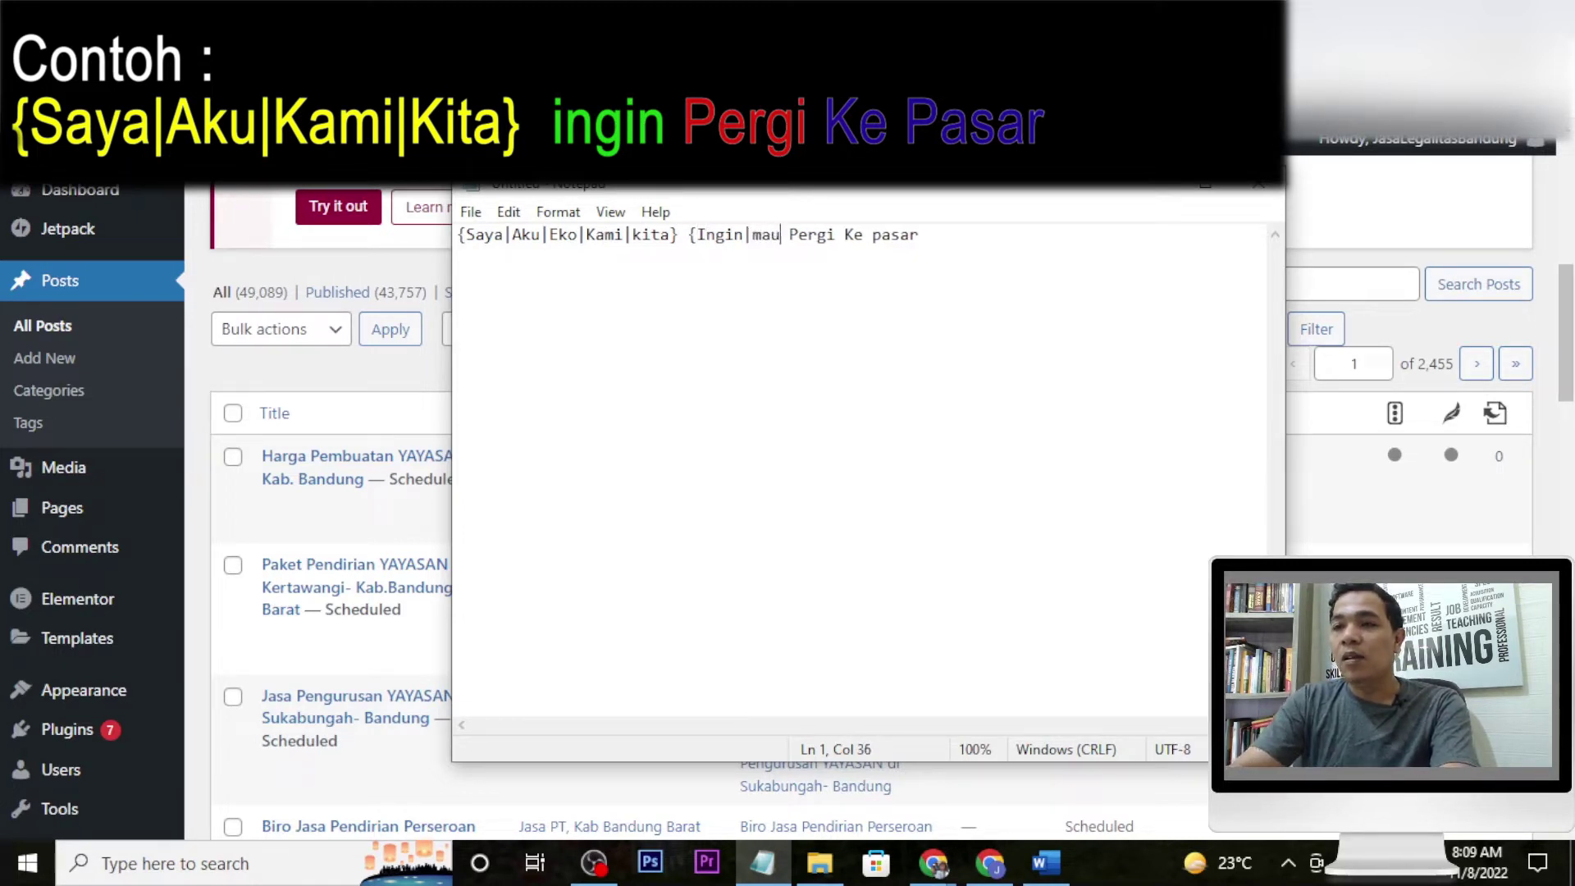
key("BackSpace")
key("BackSpace")
key("BackSpace")
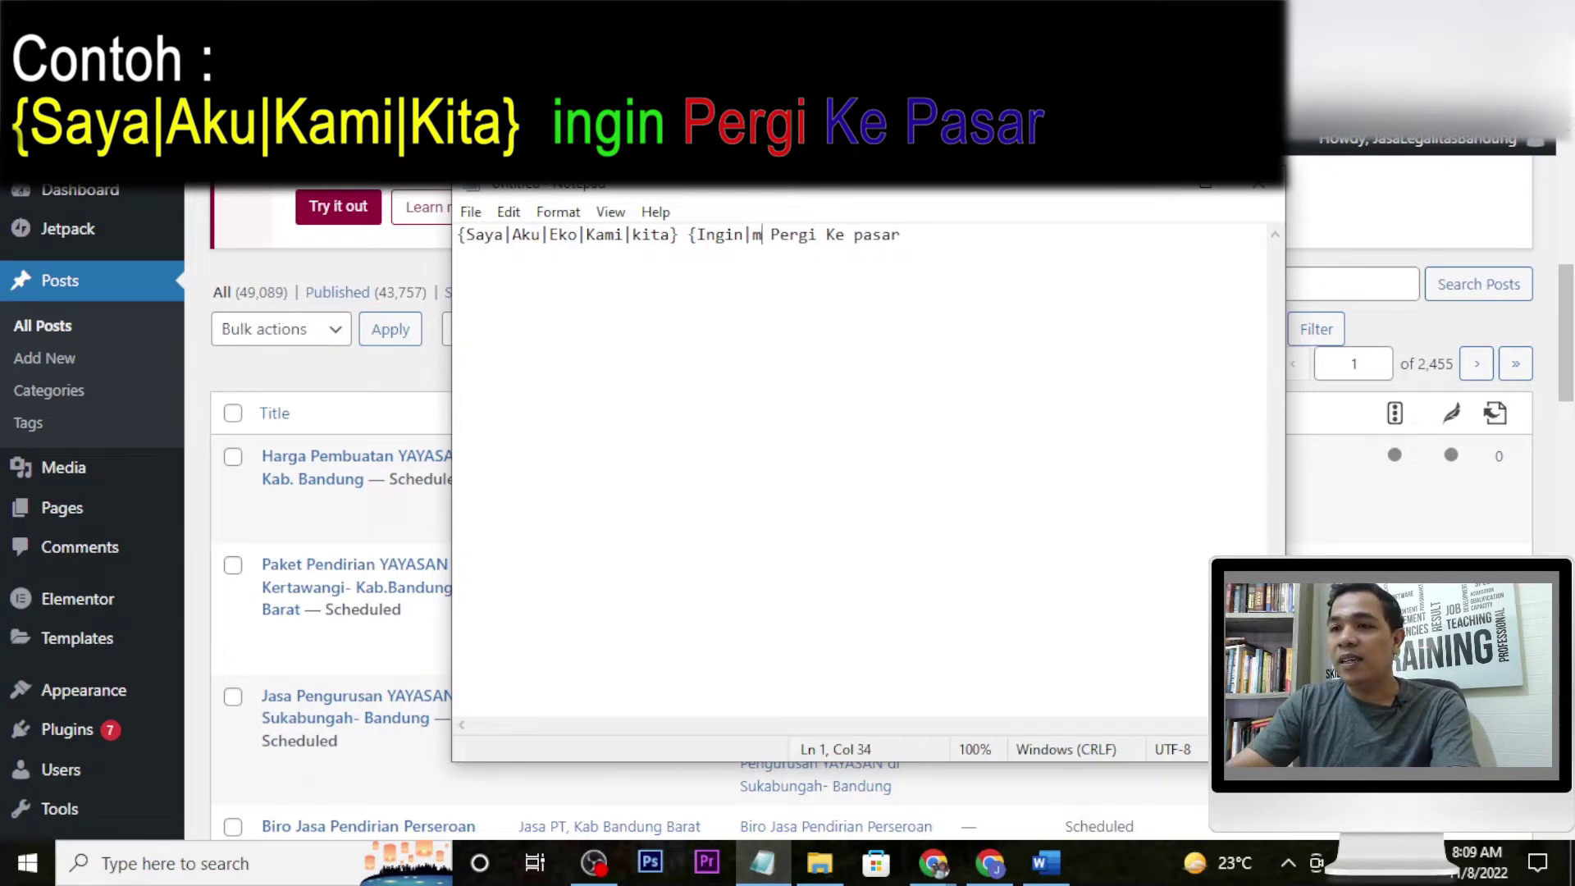
type("Mau|")
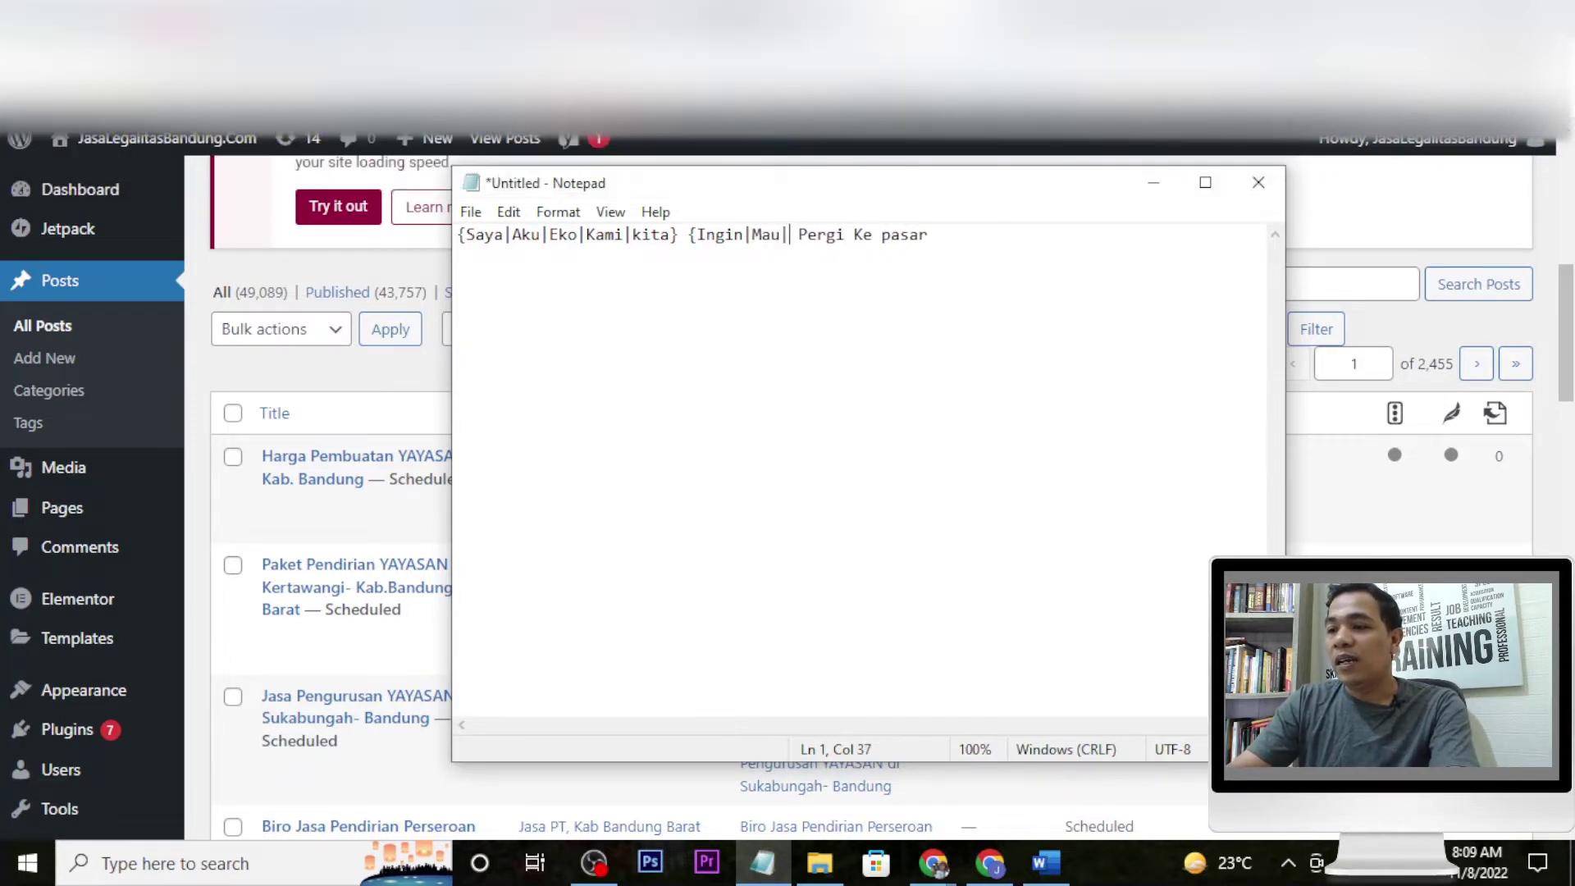
type("Akan|")
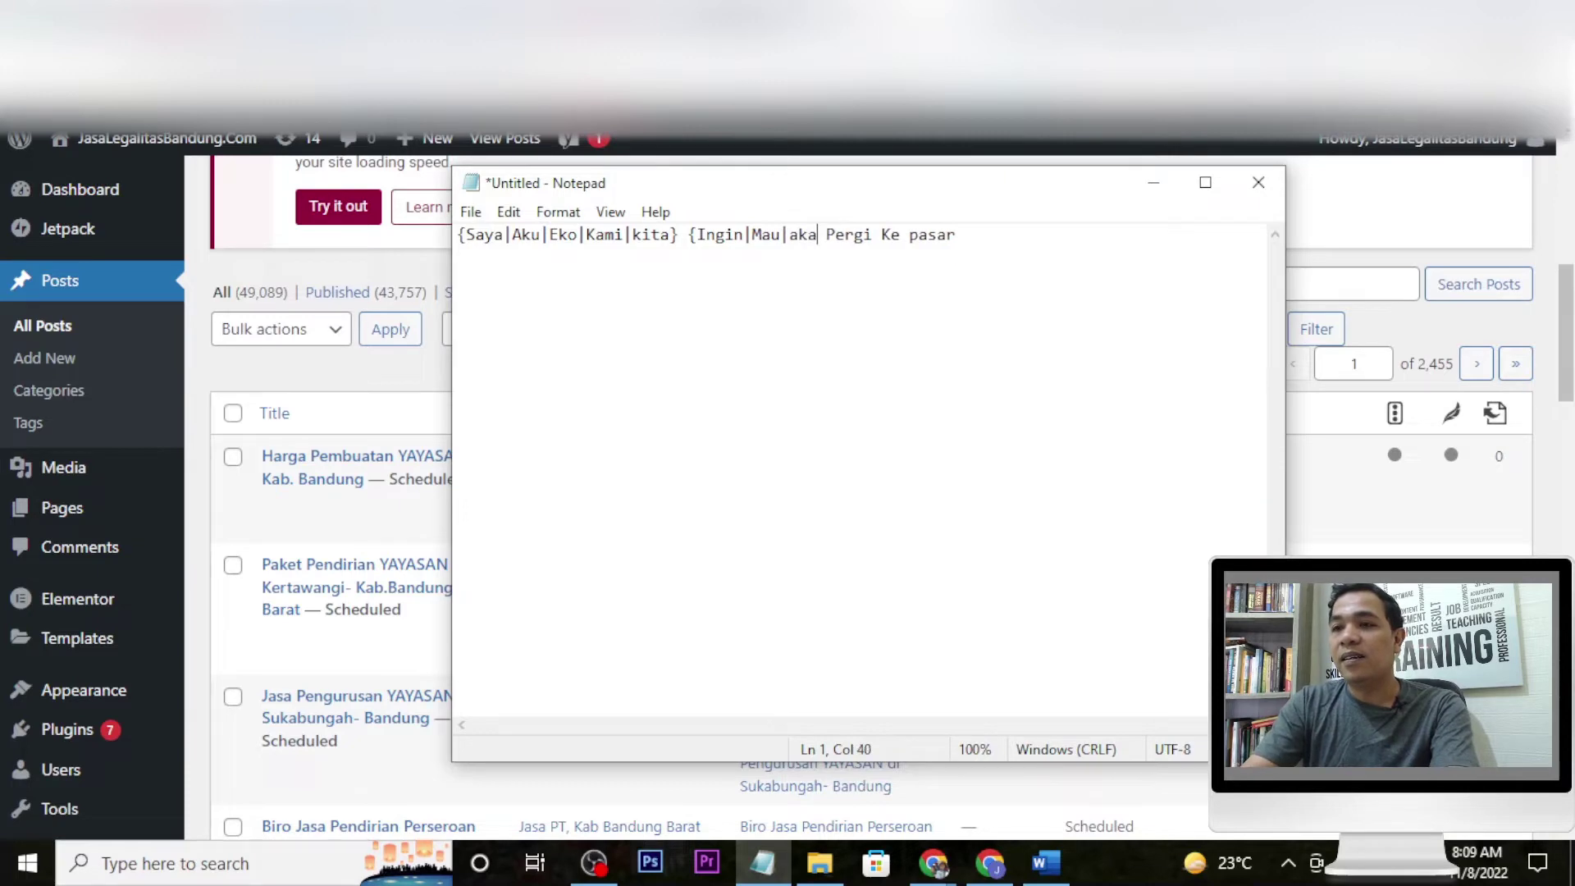
type("Hendak")
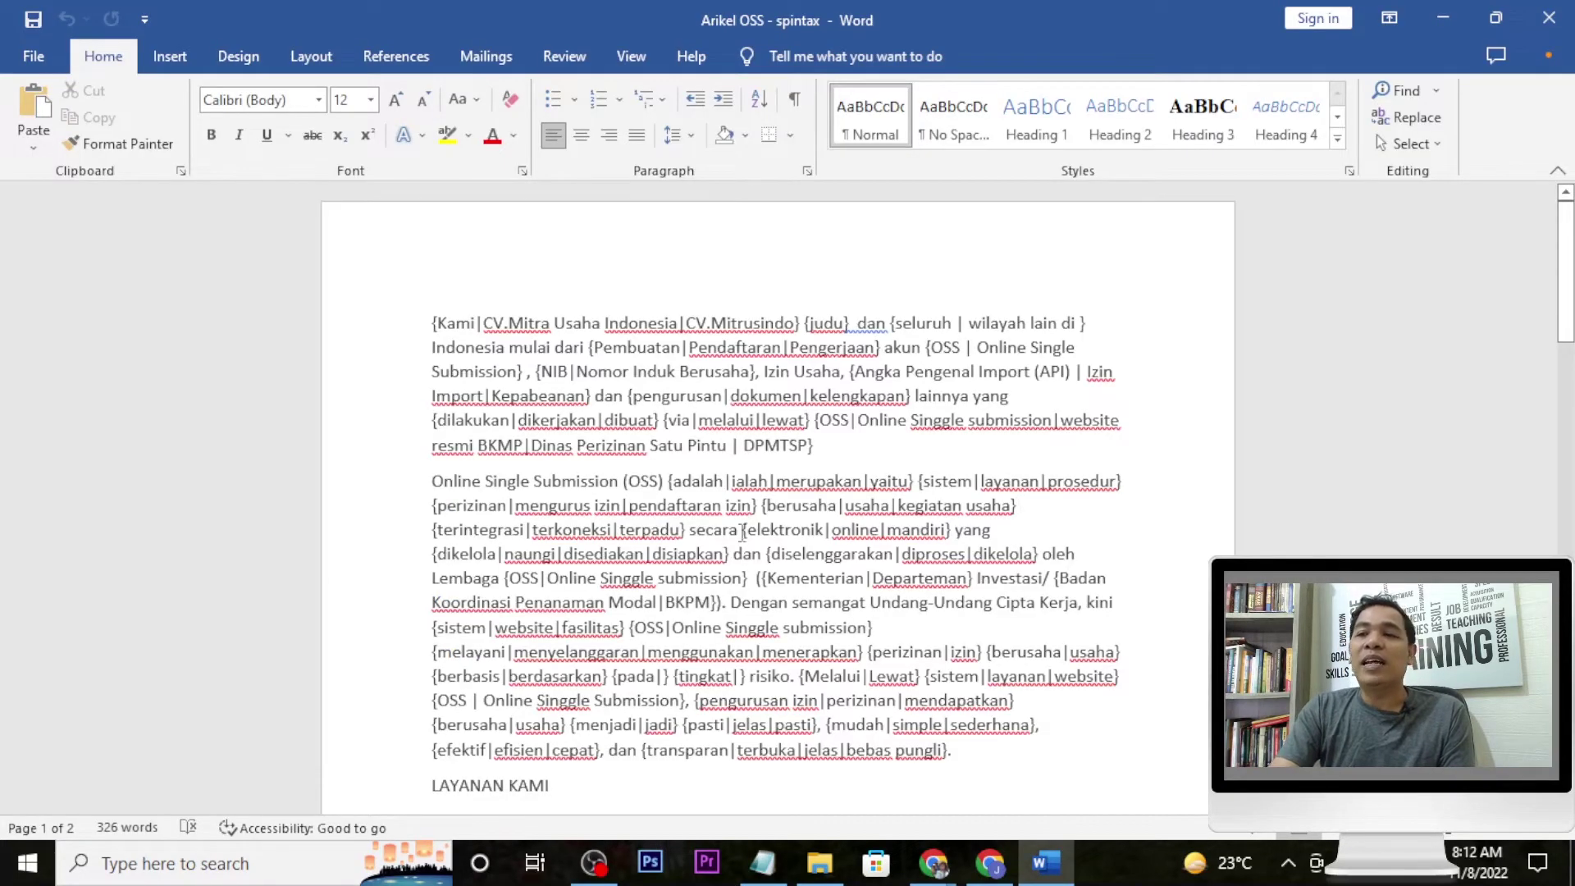
Look through the spintax version of the OSS article in the Word document
scroll(744, 504, "down", 3)
scroll(744, 504, "down", 20)
scroll(745, 508, "up", 20)
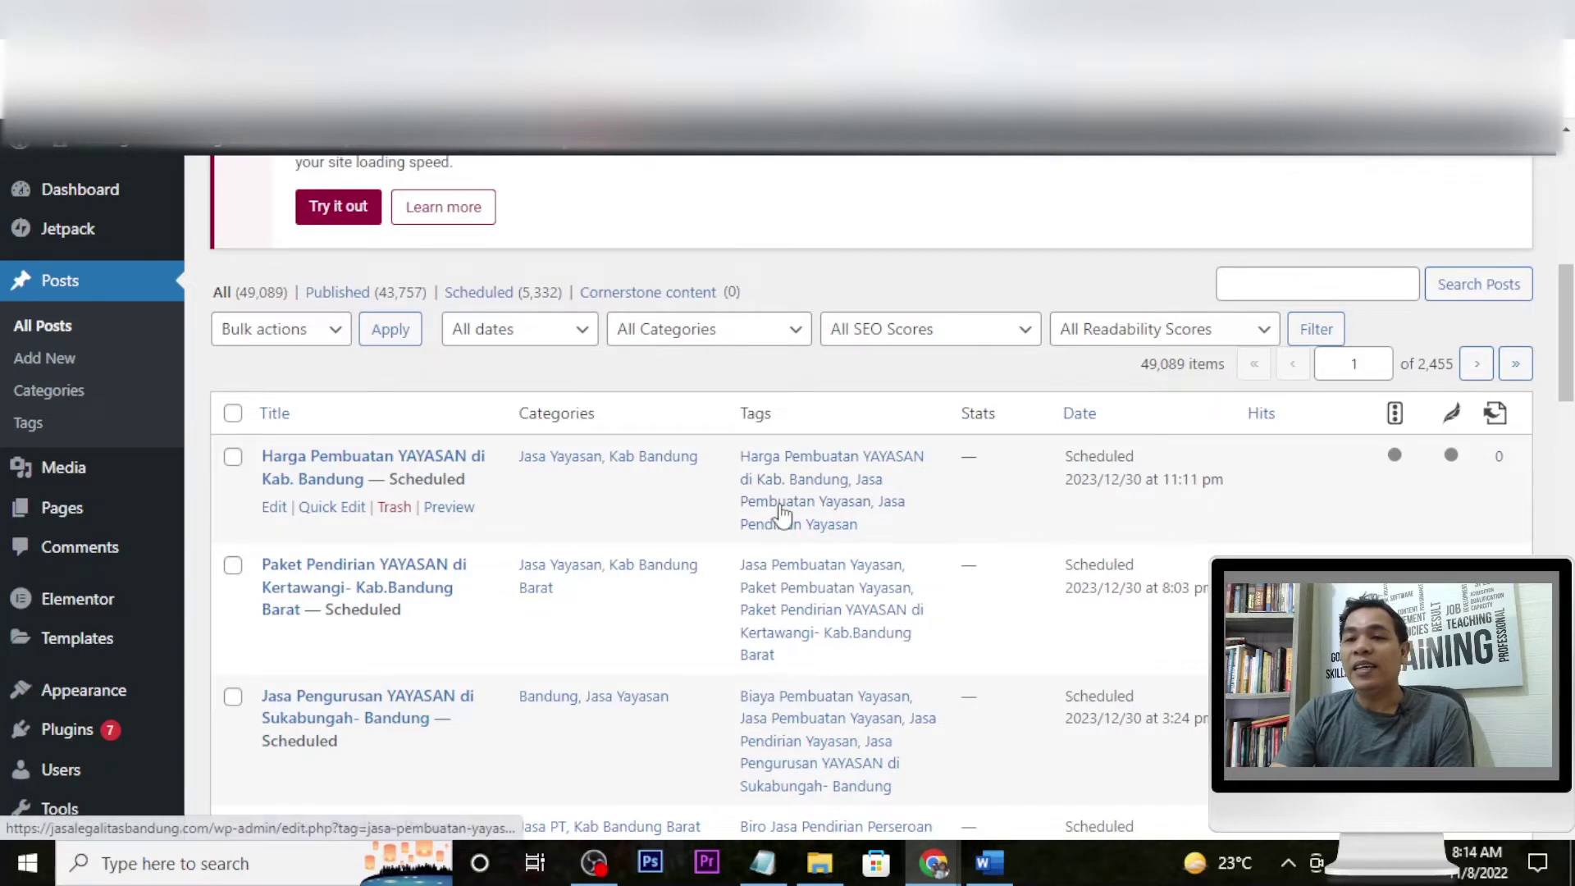
Open the Post Generator Pro plugin in the WordPress dashboard and enter its login password
scroll(784, 515, "down", 5)
scroll(783, 515, "down", 2)
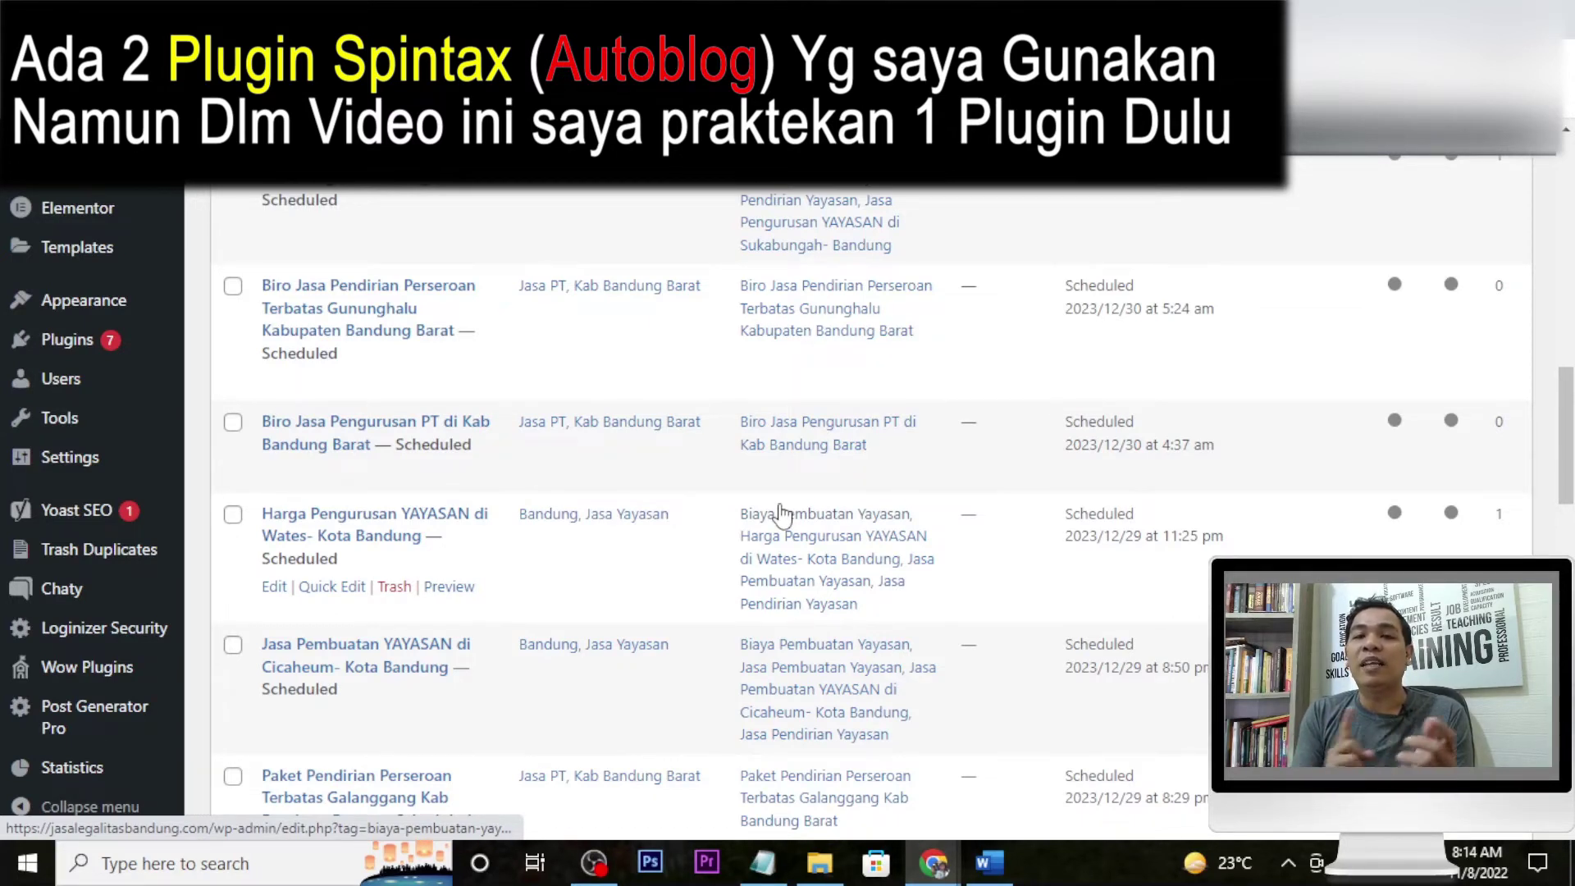
left_click(109, 722)
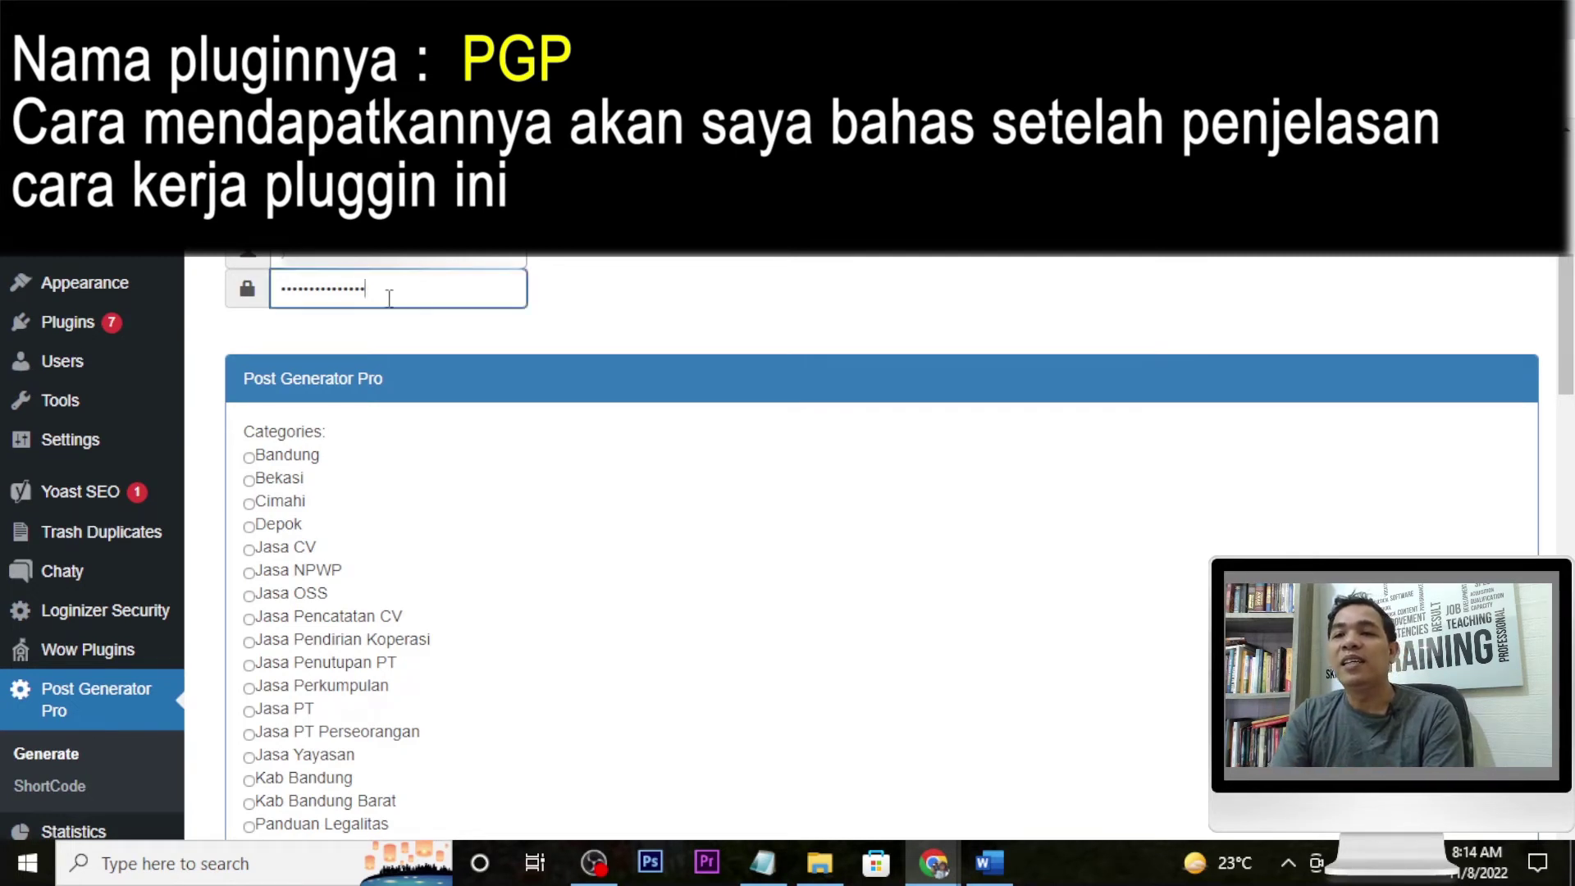
left_click_drag(426, 300, 254, 306)
type("••••••")
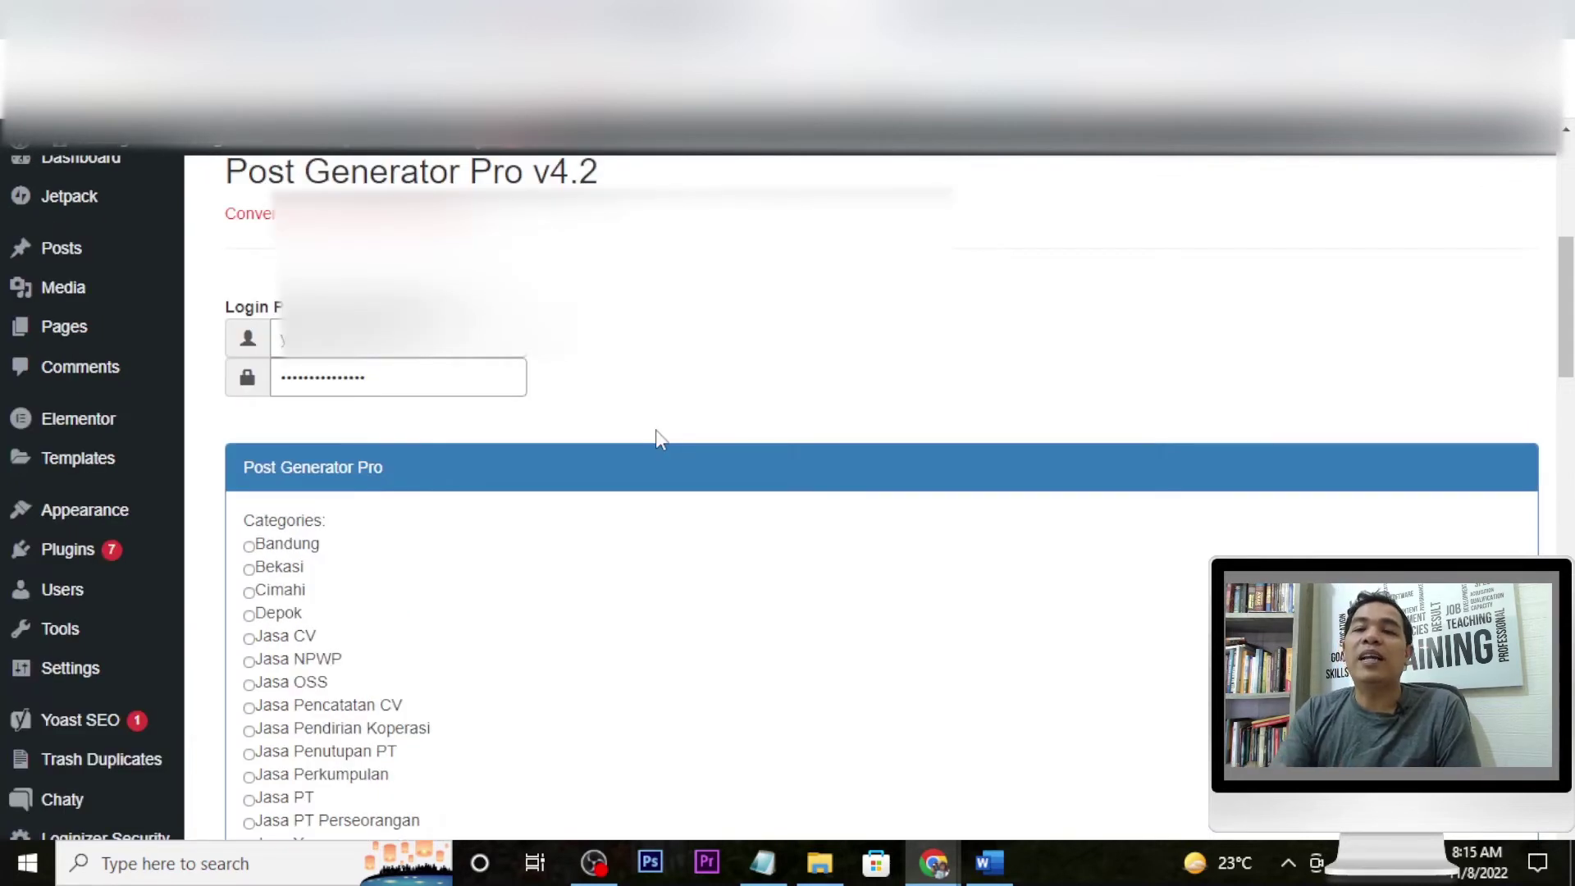
Choose the categories Bandung and Jasa OSS for the generated posts
scroll(703, 626, "down", 4)
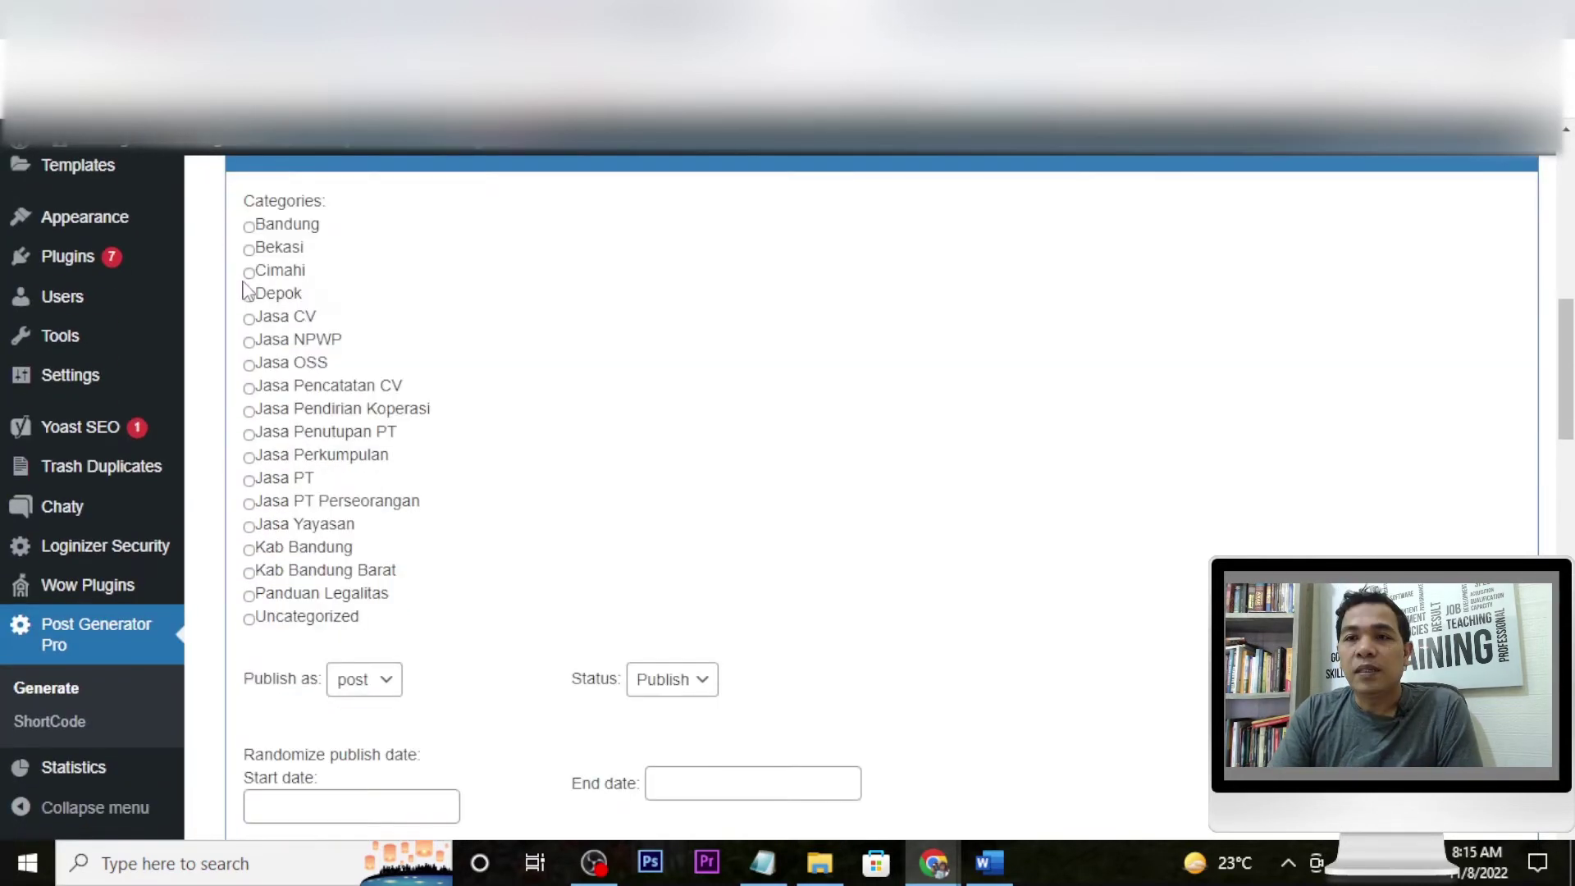
left_click(249, 227)
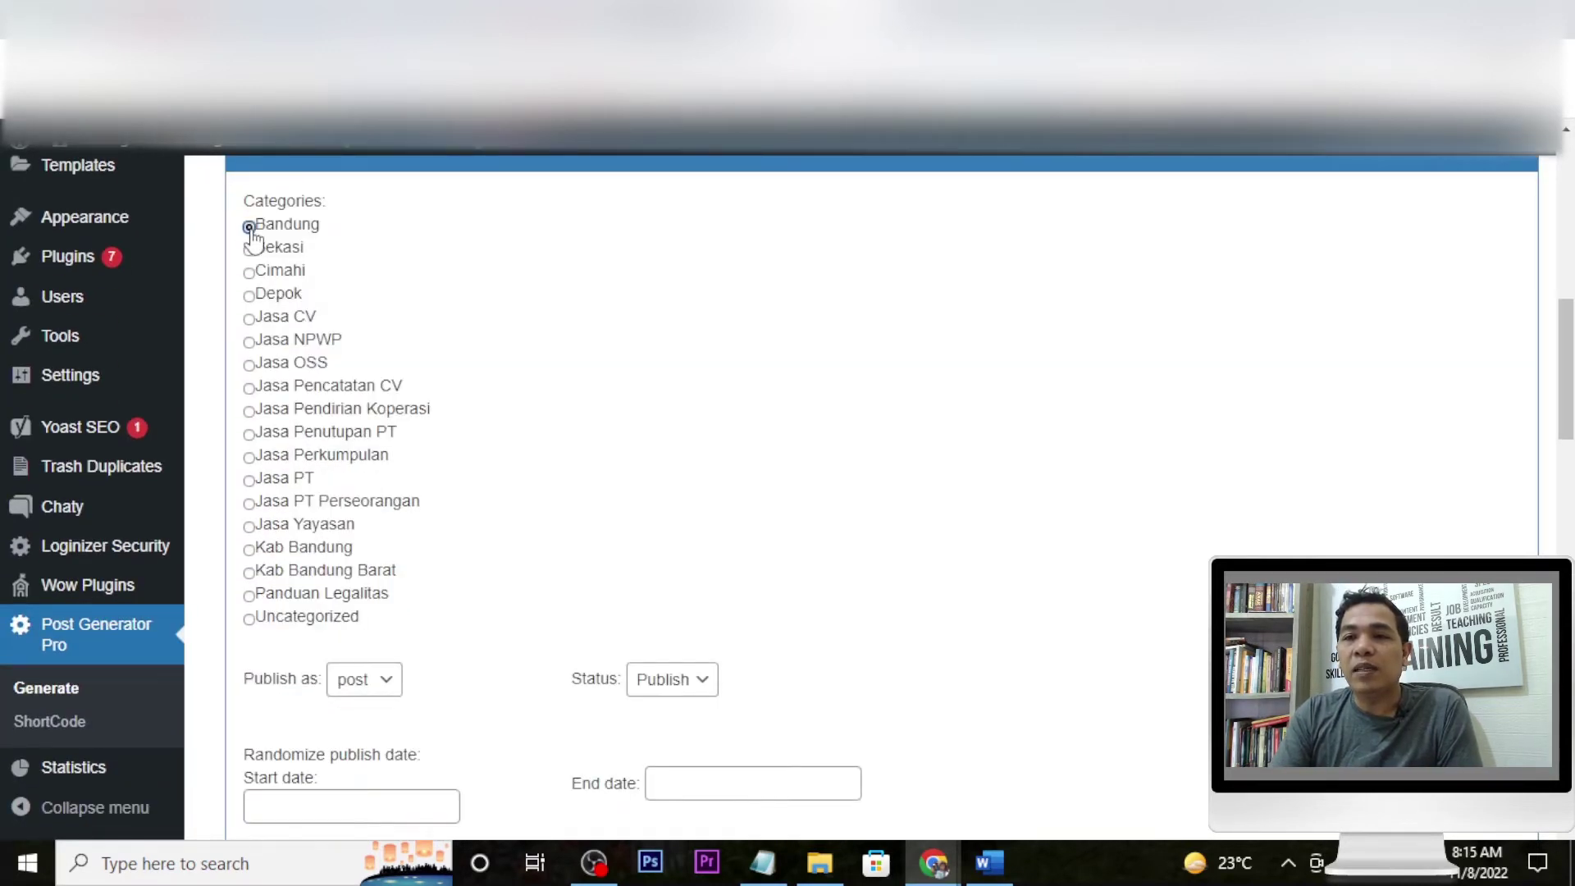
left_click(249, 365)
Set the randomized publish dates to start on 12/01/2022 and end on 12/31/2022
scroll(677, 420, "down", 5)
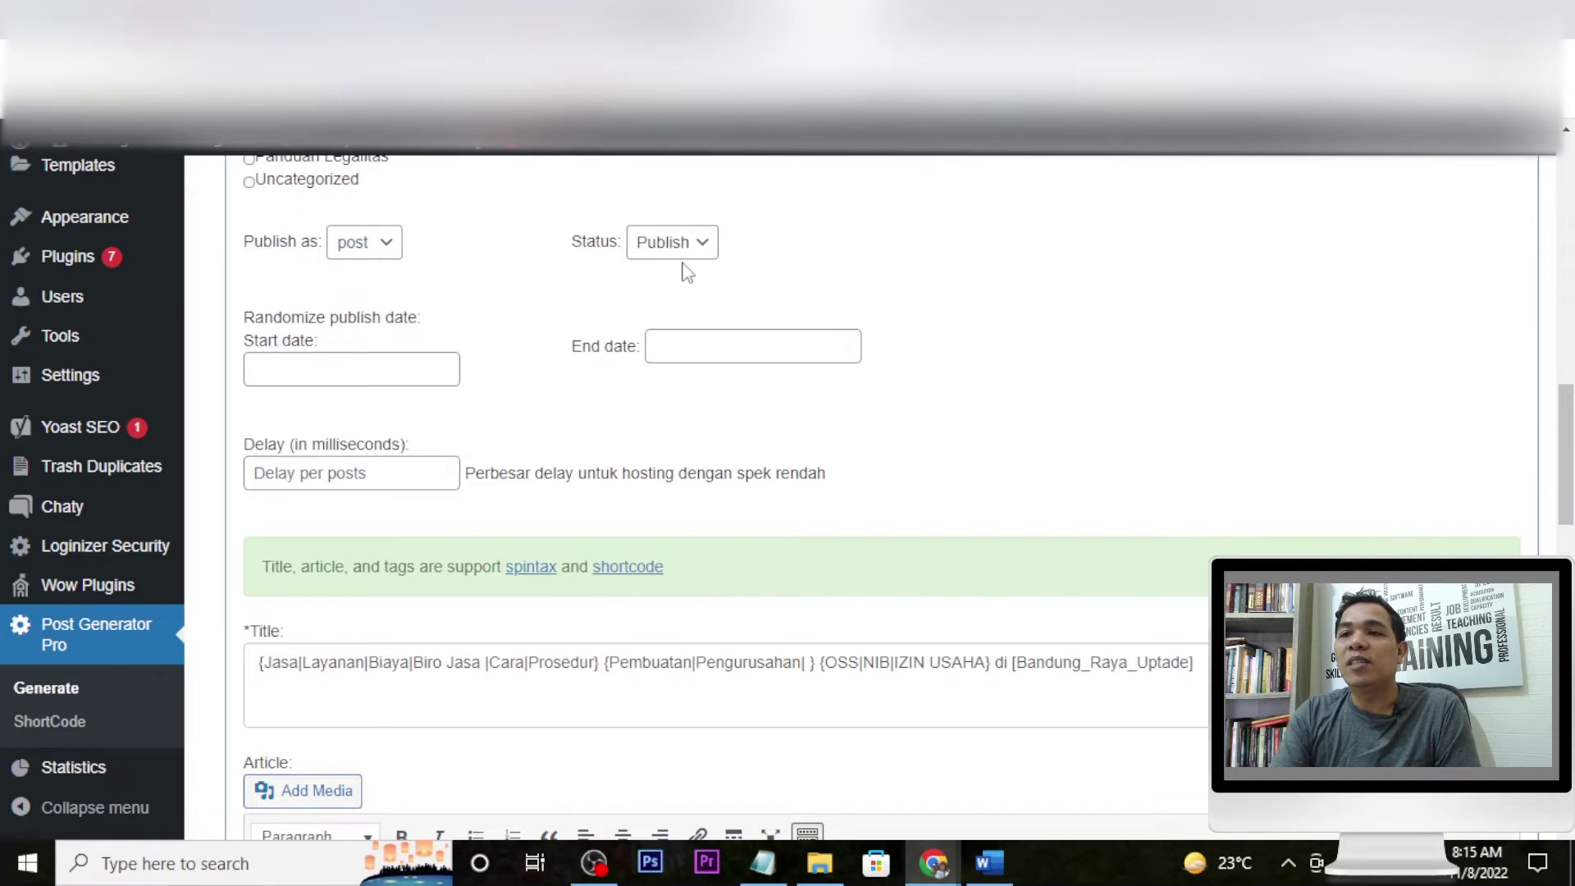
left_click(440, 364)
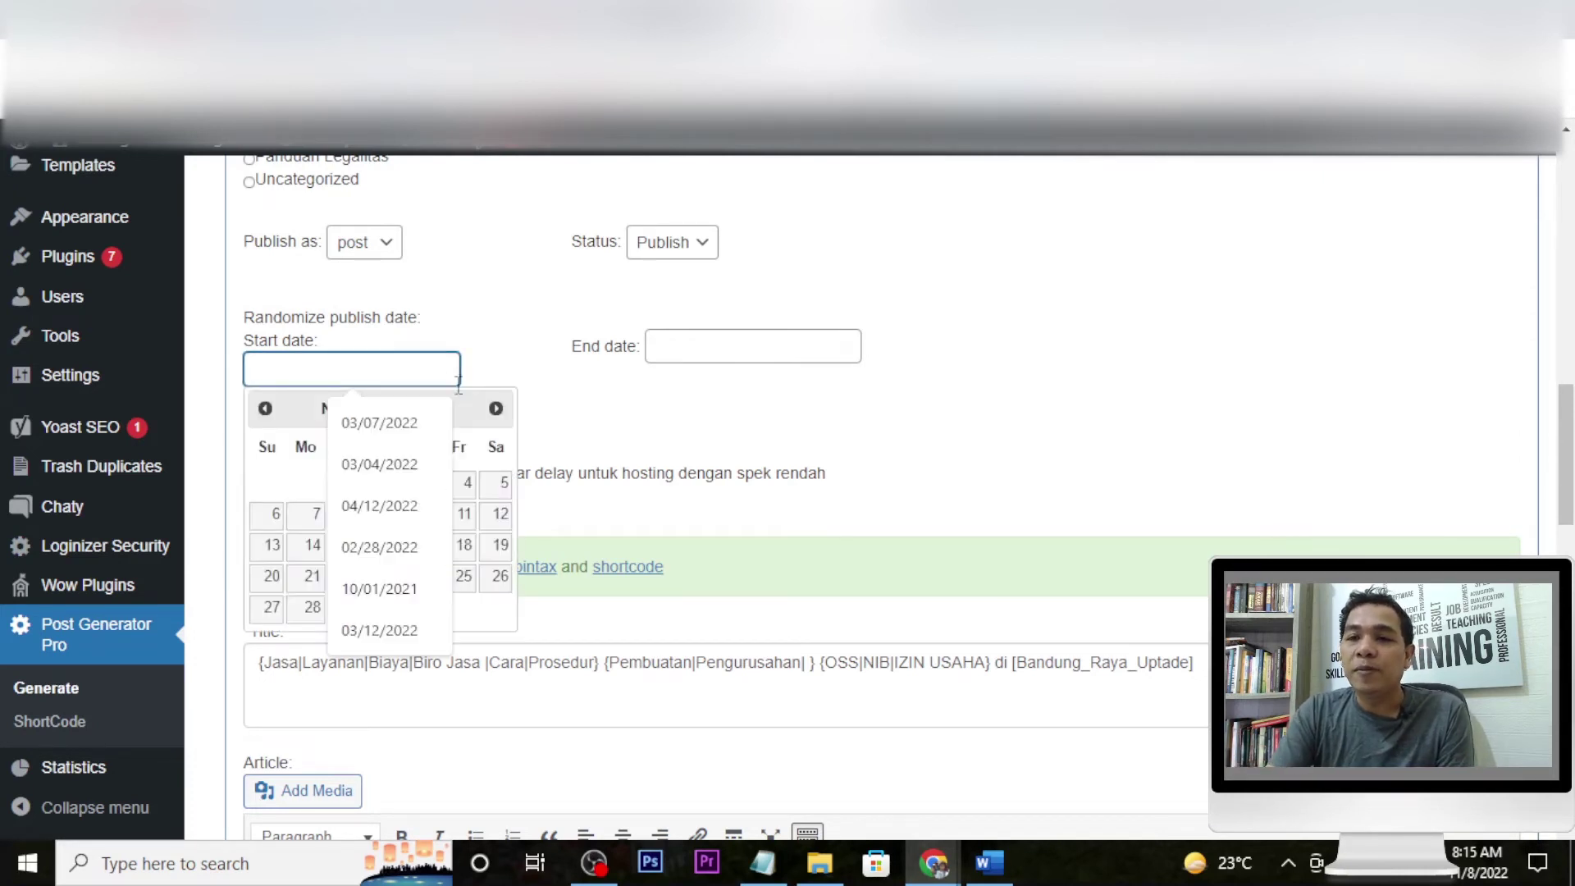
left_click(466, 422)
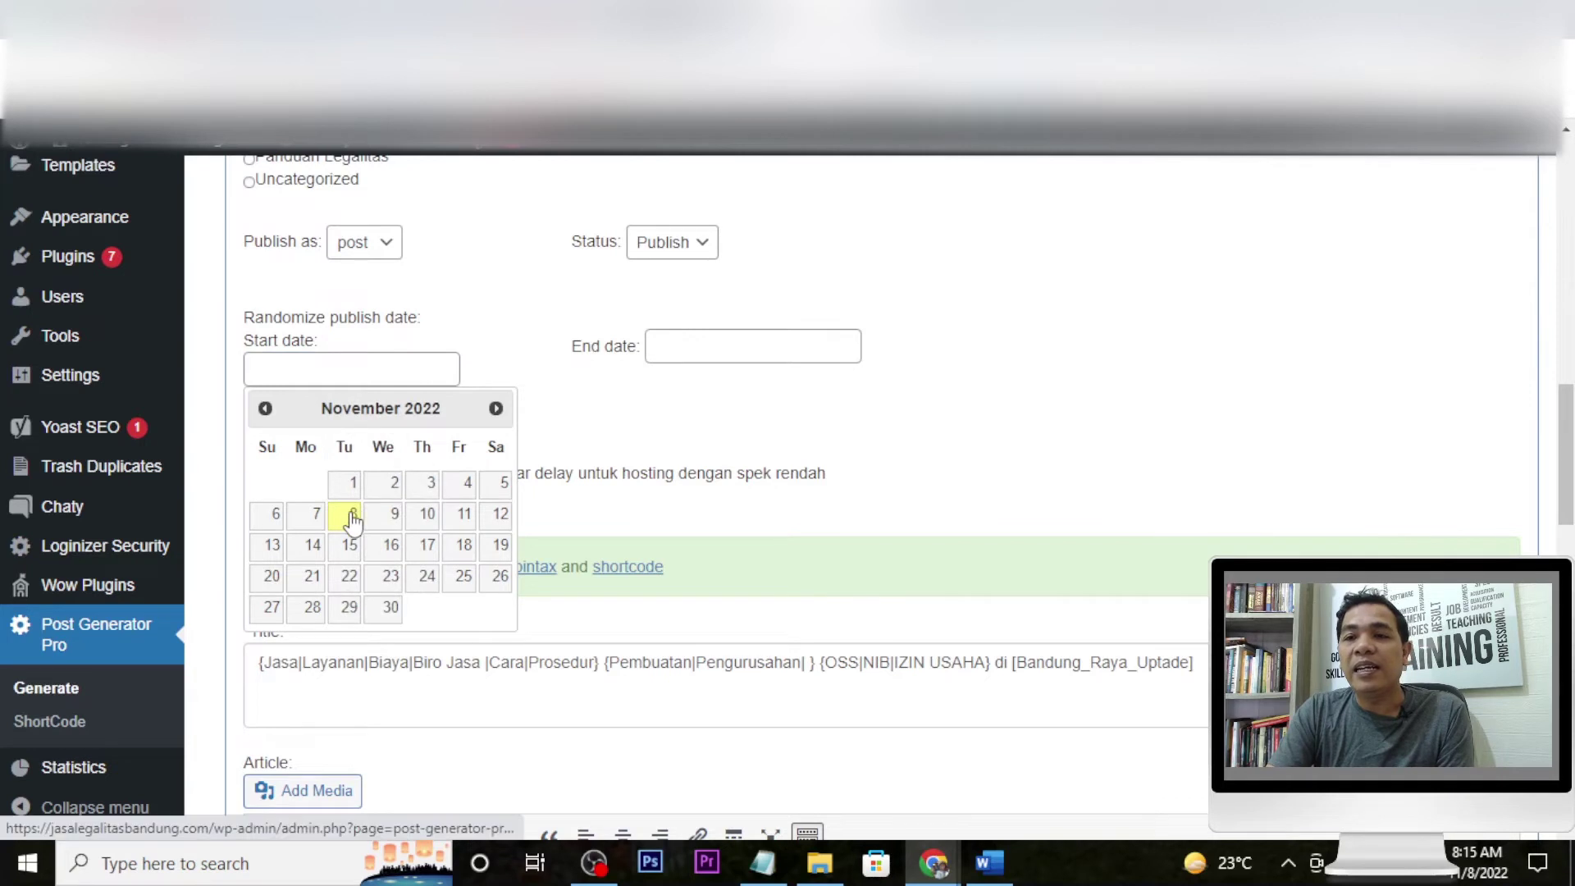
left_click(353, 516)
left_click(678, 349)
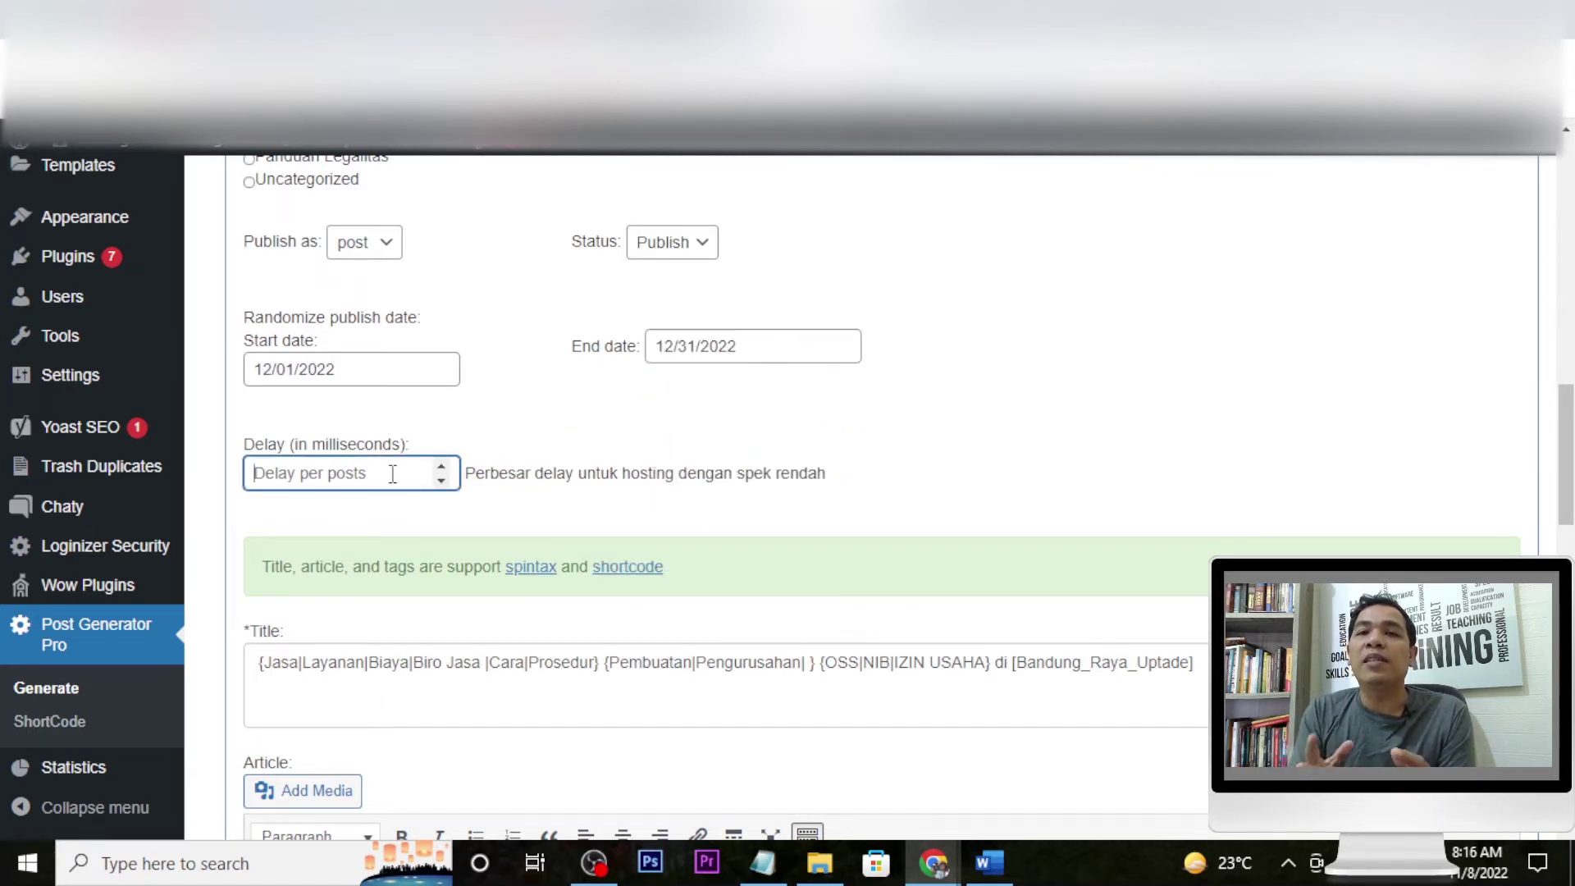
Set the delay per post to 500 milliseconds
left_click(441, 466)
left_click(441, 466)
left_click(441, 466)
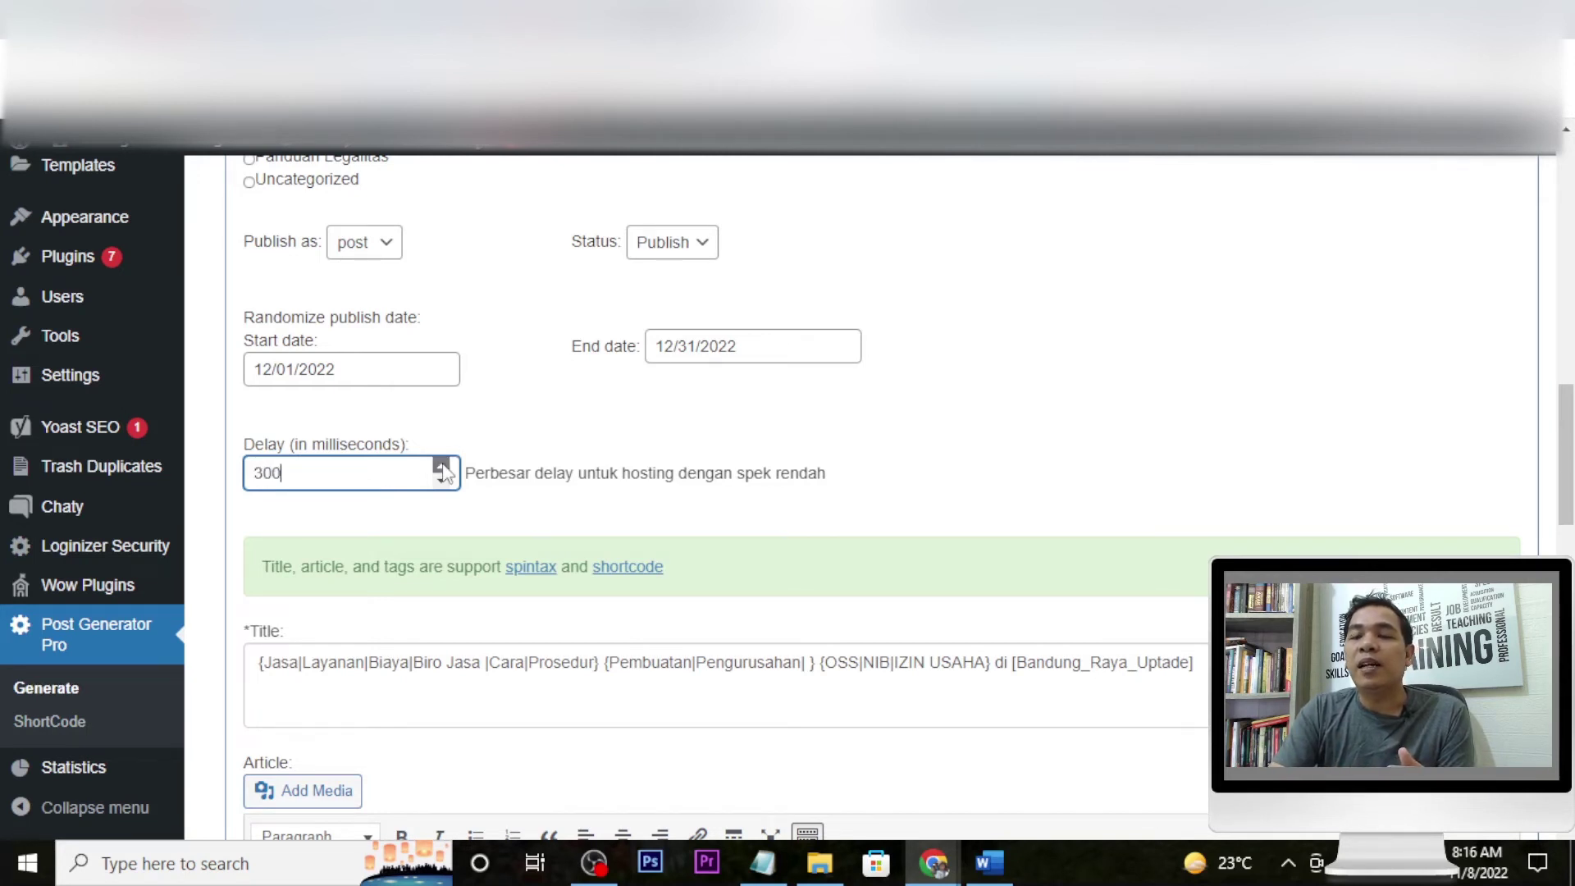
left_click(441, 466)
left_click(442, 466)
scroll(935, 484, "down", 2)
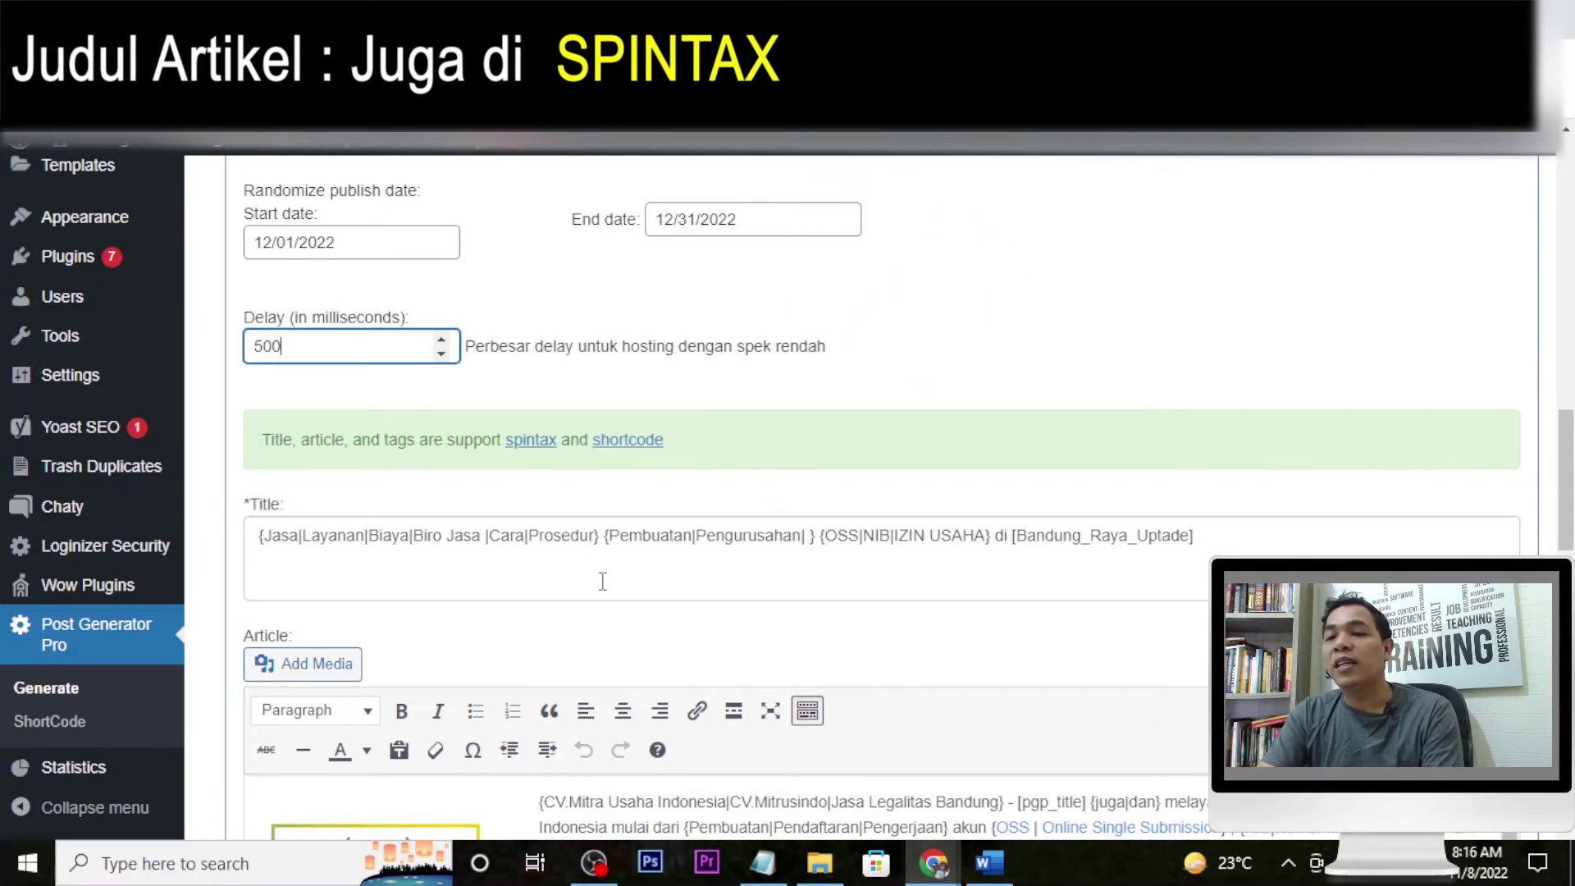
Replace the title's location shortcode with [kelurahan_kota_bandung] copied from the plugin's shortcode list, followed by - {Bandung|Kota Bandung}
scroll(822, 575, "down", 1)
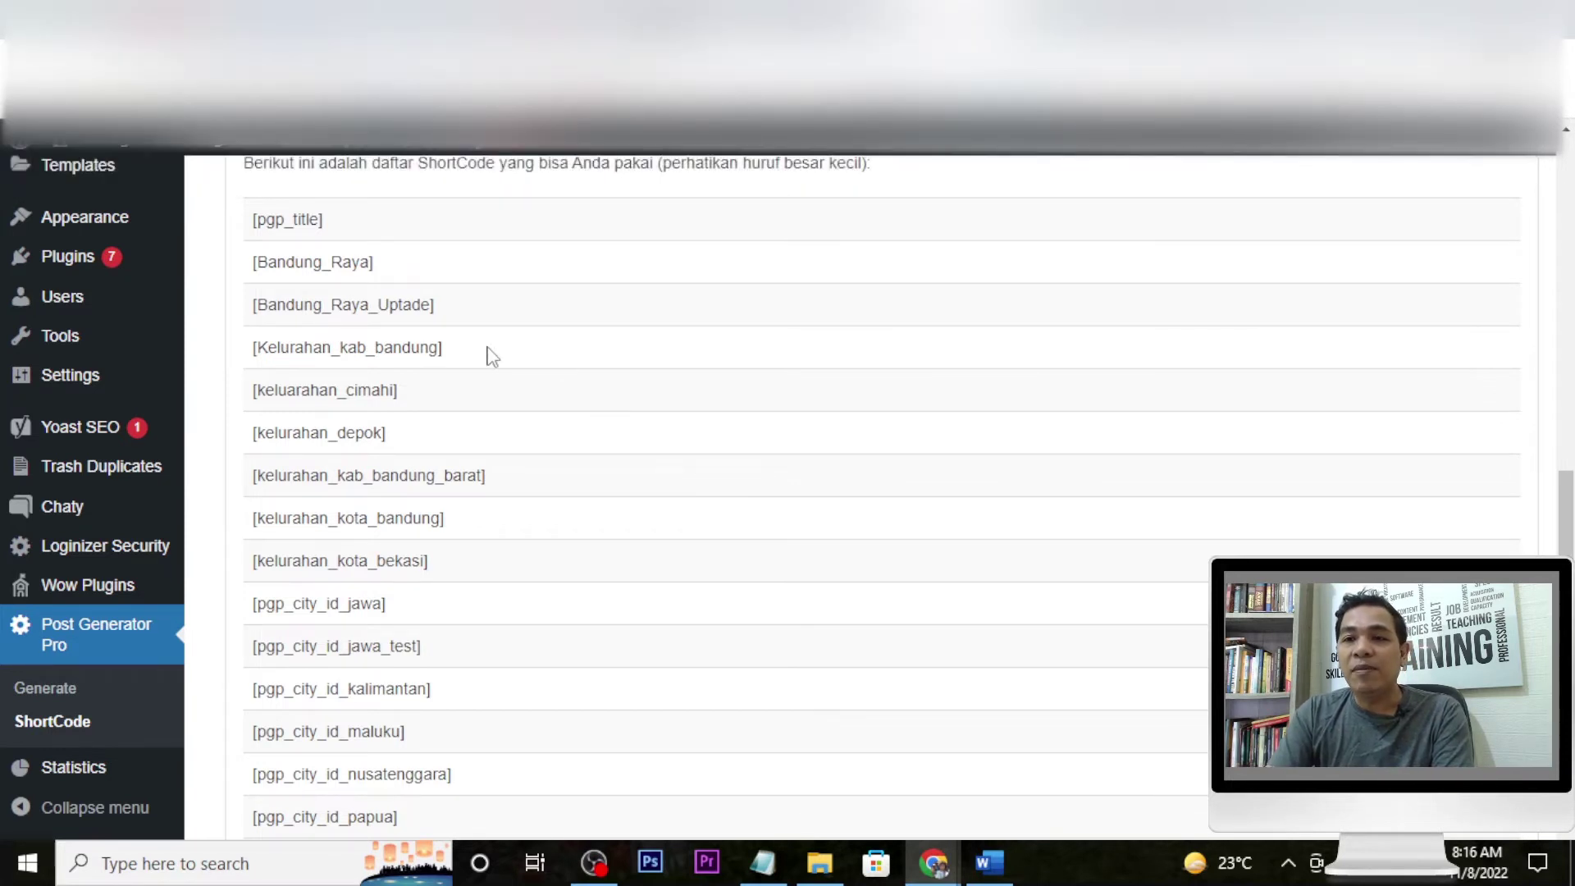
scroll(499, 426, "down", 1)
left_click_drag(468, 408, 248, 414)
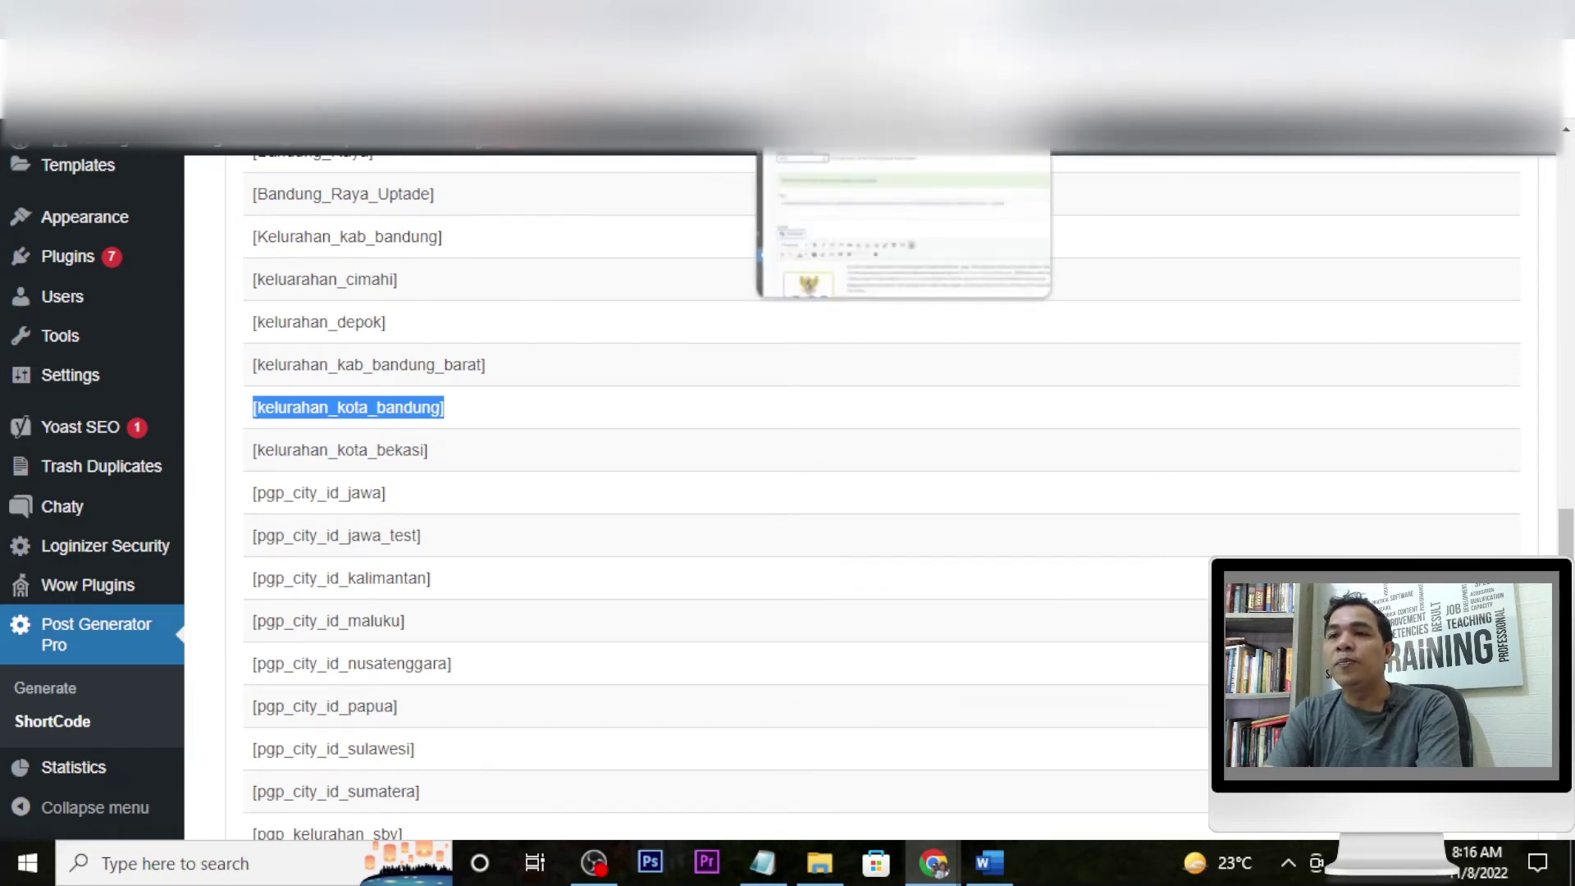
left_click(820, 18)
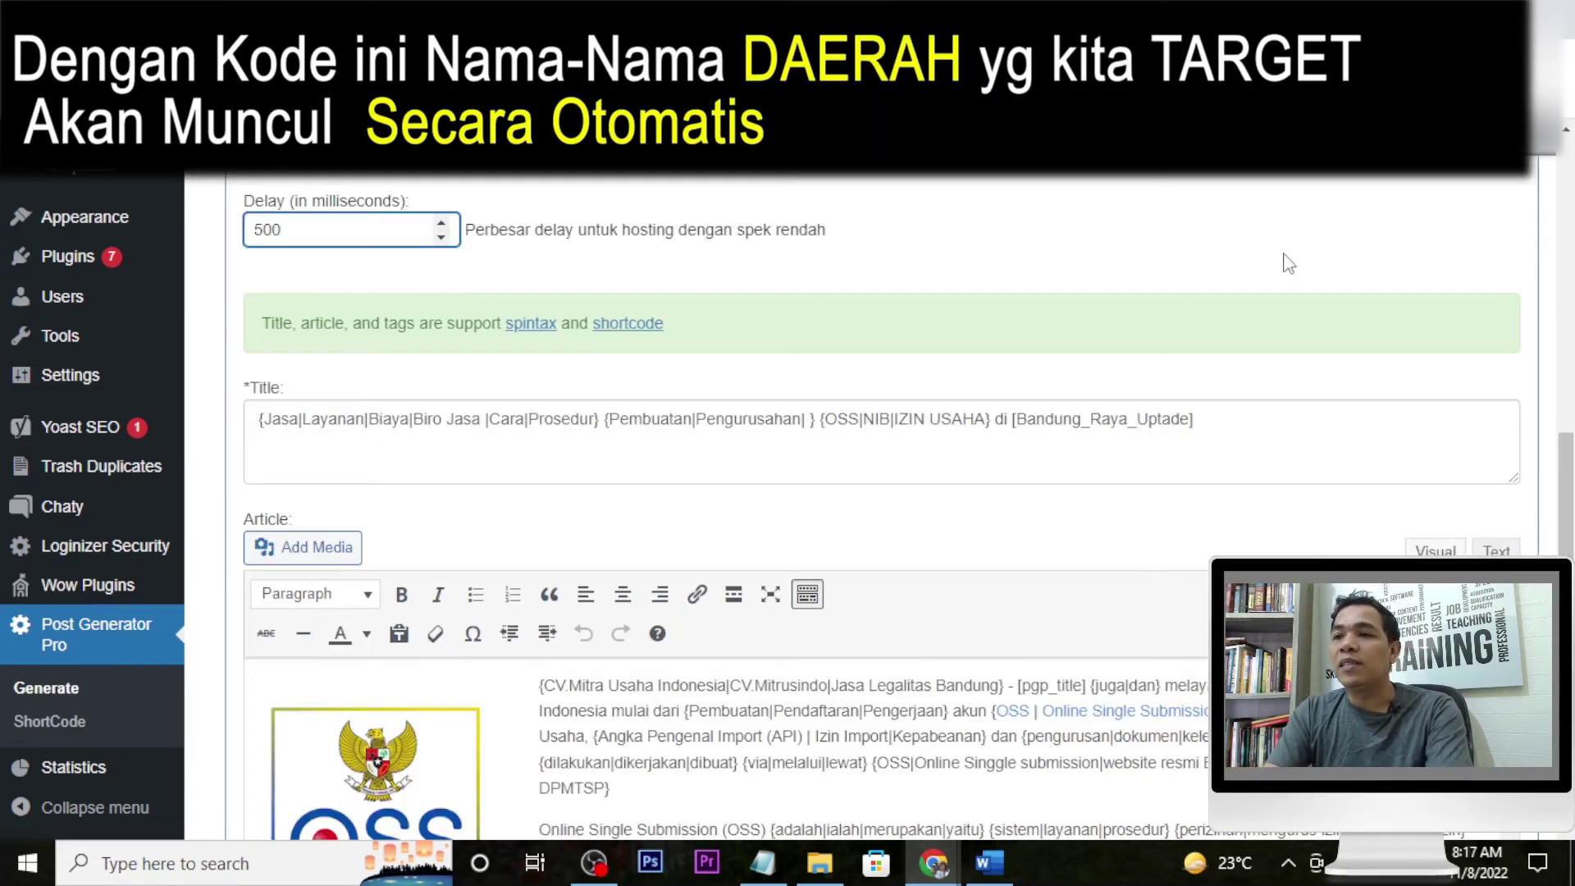
left_click_drag(1209, 430, 1016, 419)
key("BackSpace")
type("[kelurahan_kota_bandung] - {Bandung|Kota Bandung}")
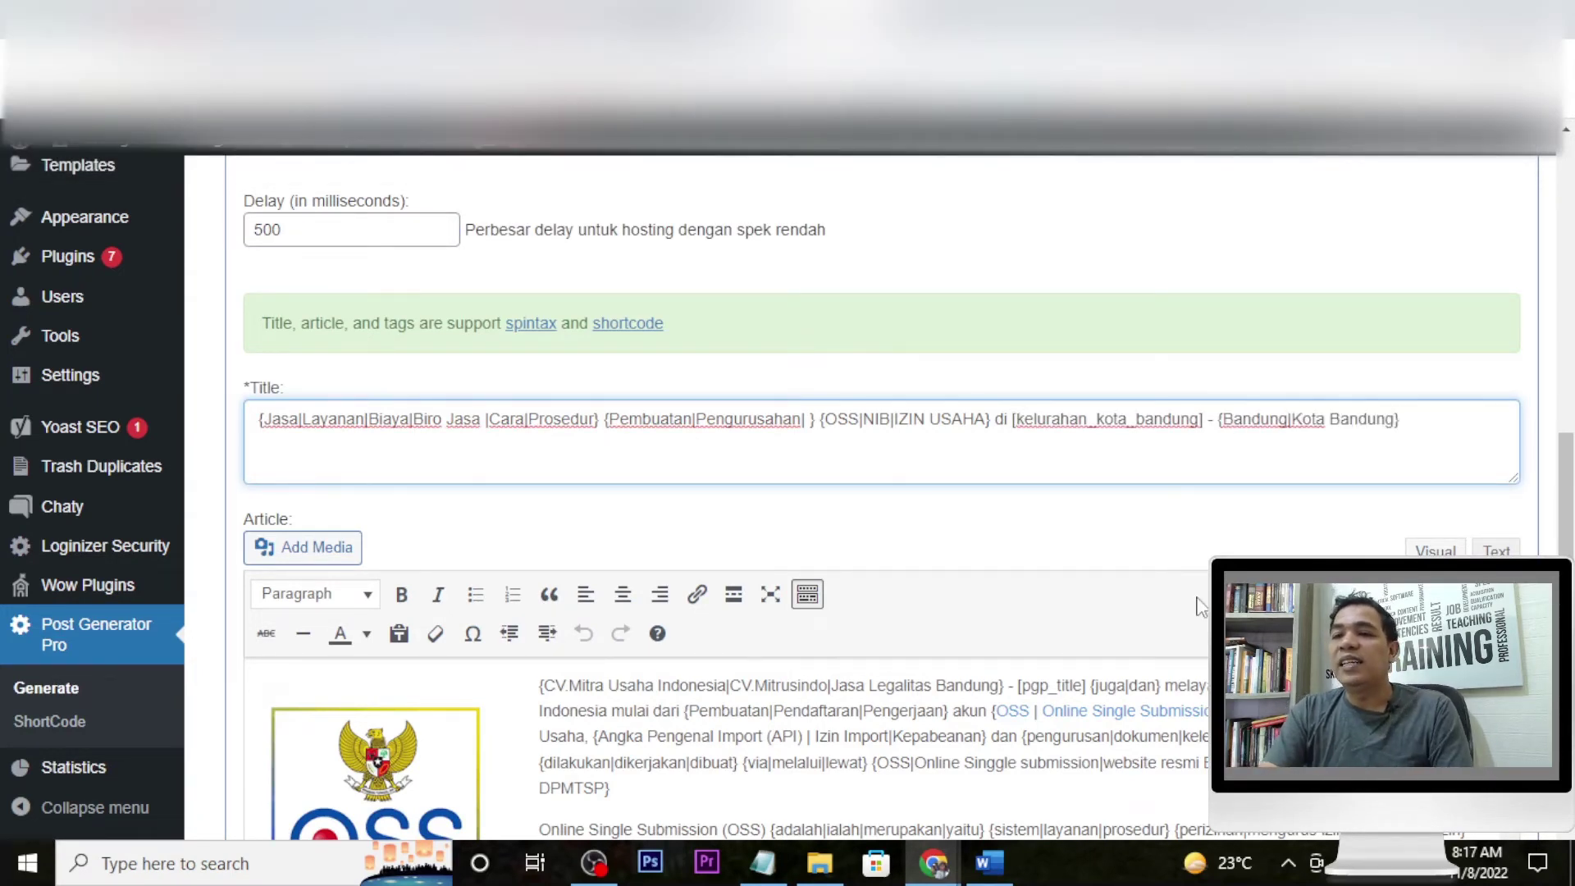
Review the spintax article from the opening paragraph through the service table and requirement lists to the closing contact line
scroll(1198, 607, "down", 3)
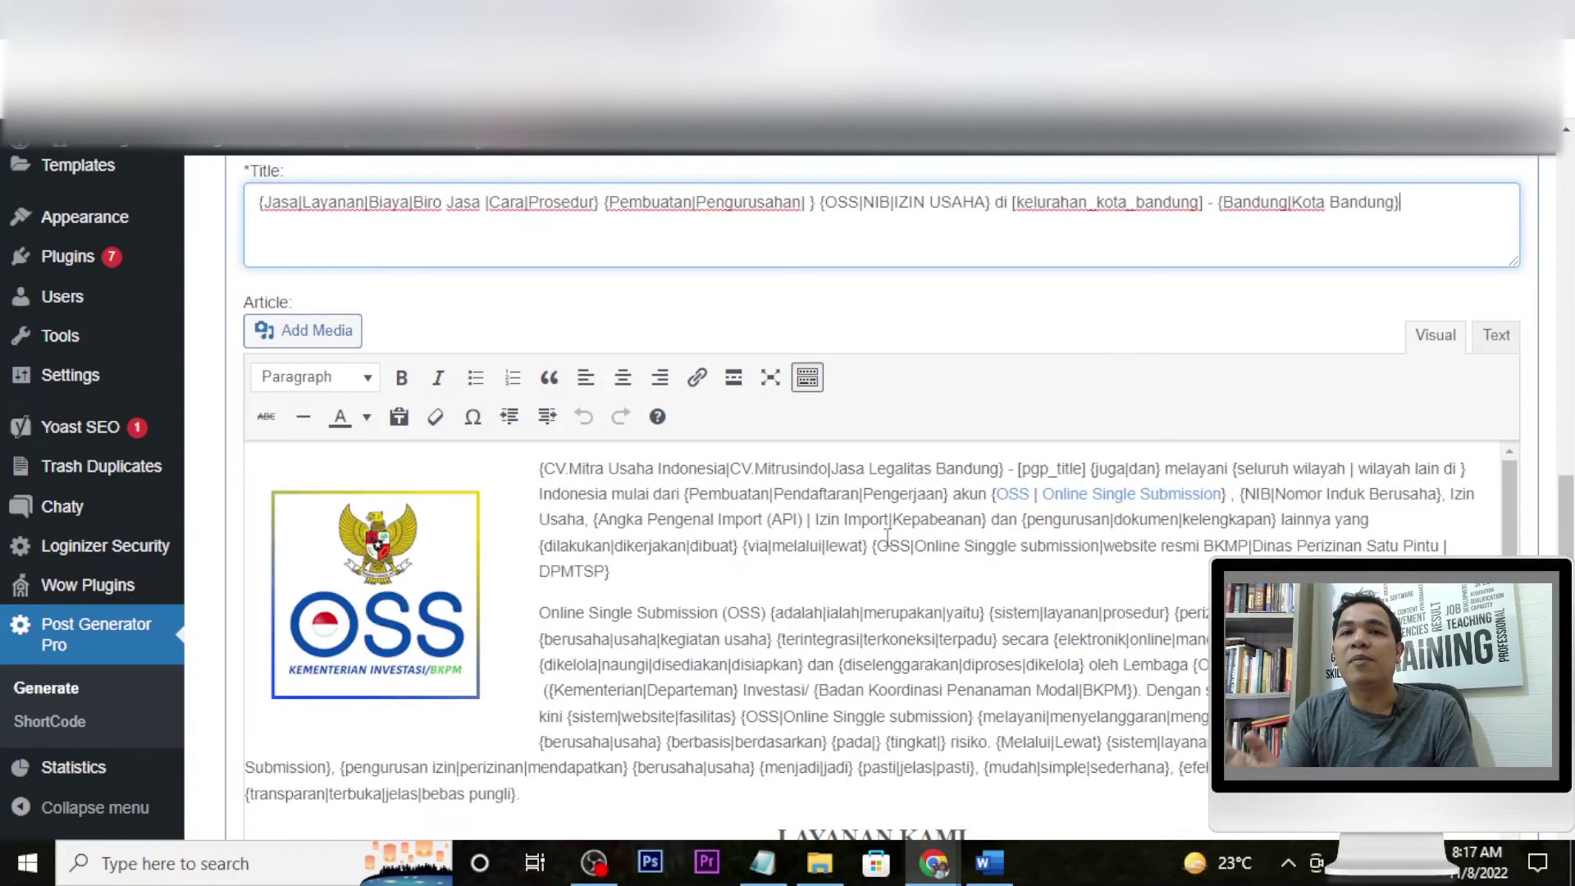
scroll(806, 637, "down", 3)
scroll(805, 637, "up", 2)
scroll(806, 637, "up", 3)
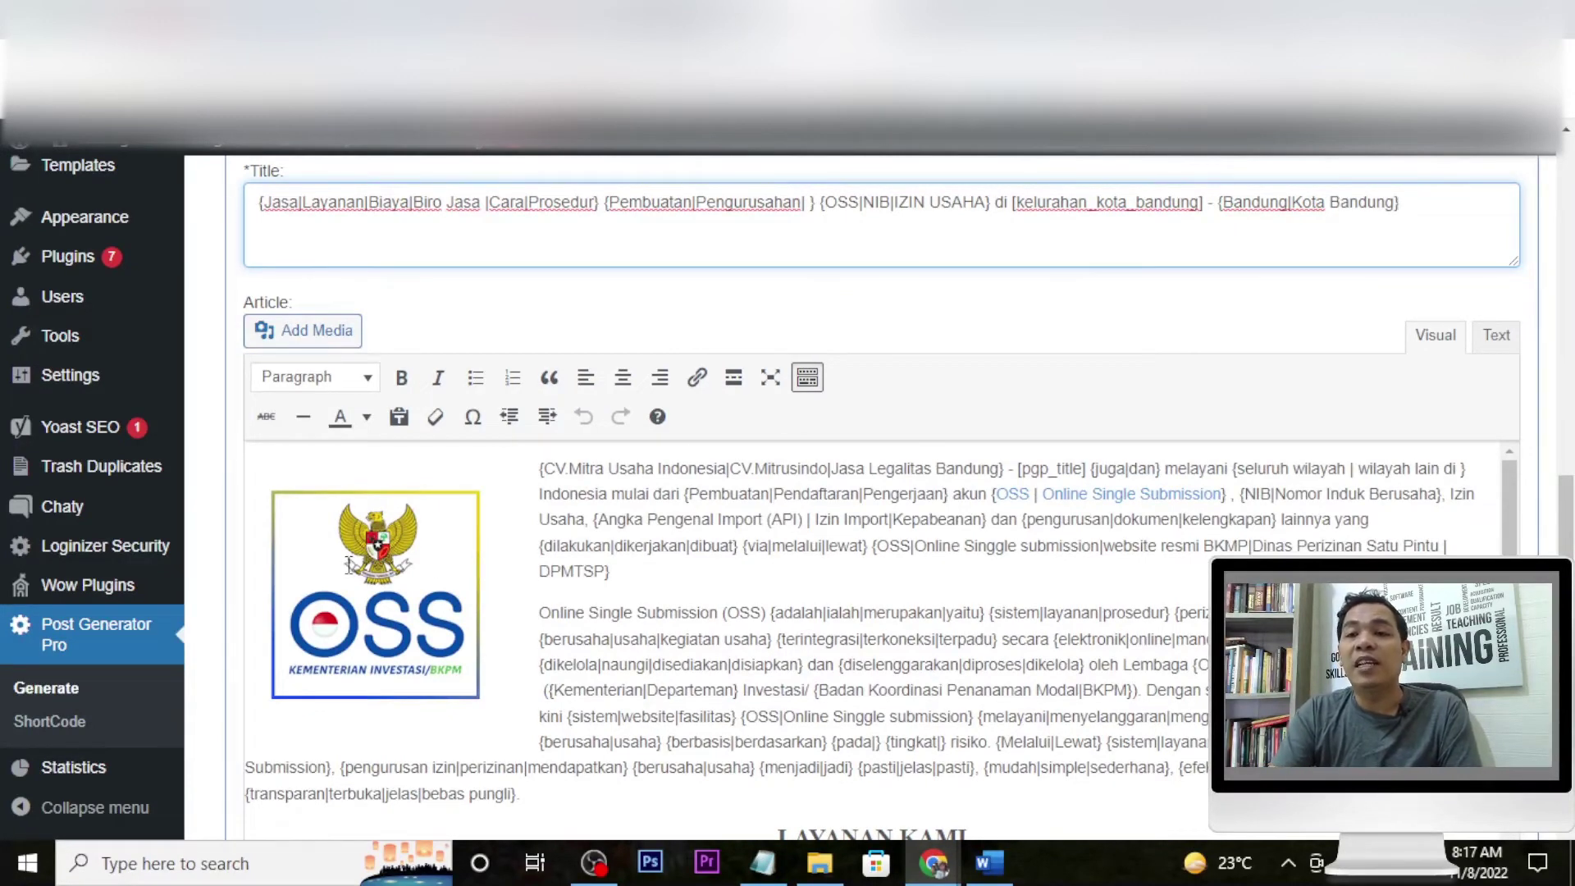
scroll(928, 582, "down", 5)
scroll(928, 582, "down", 2)
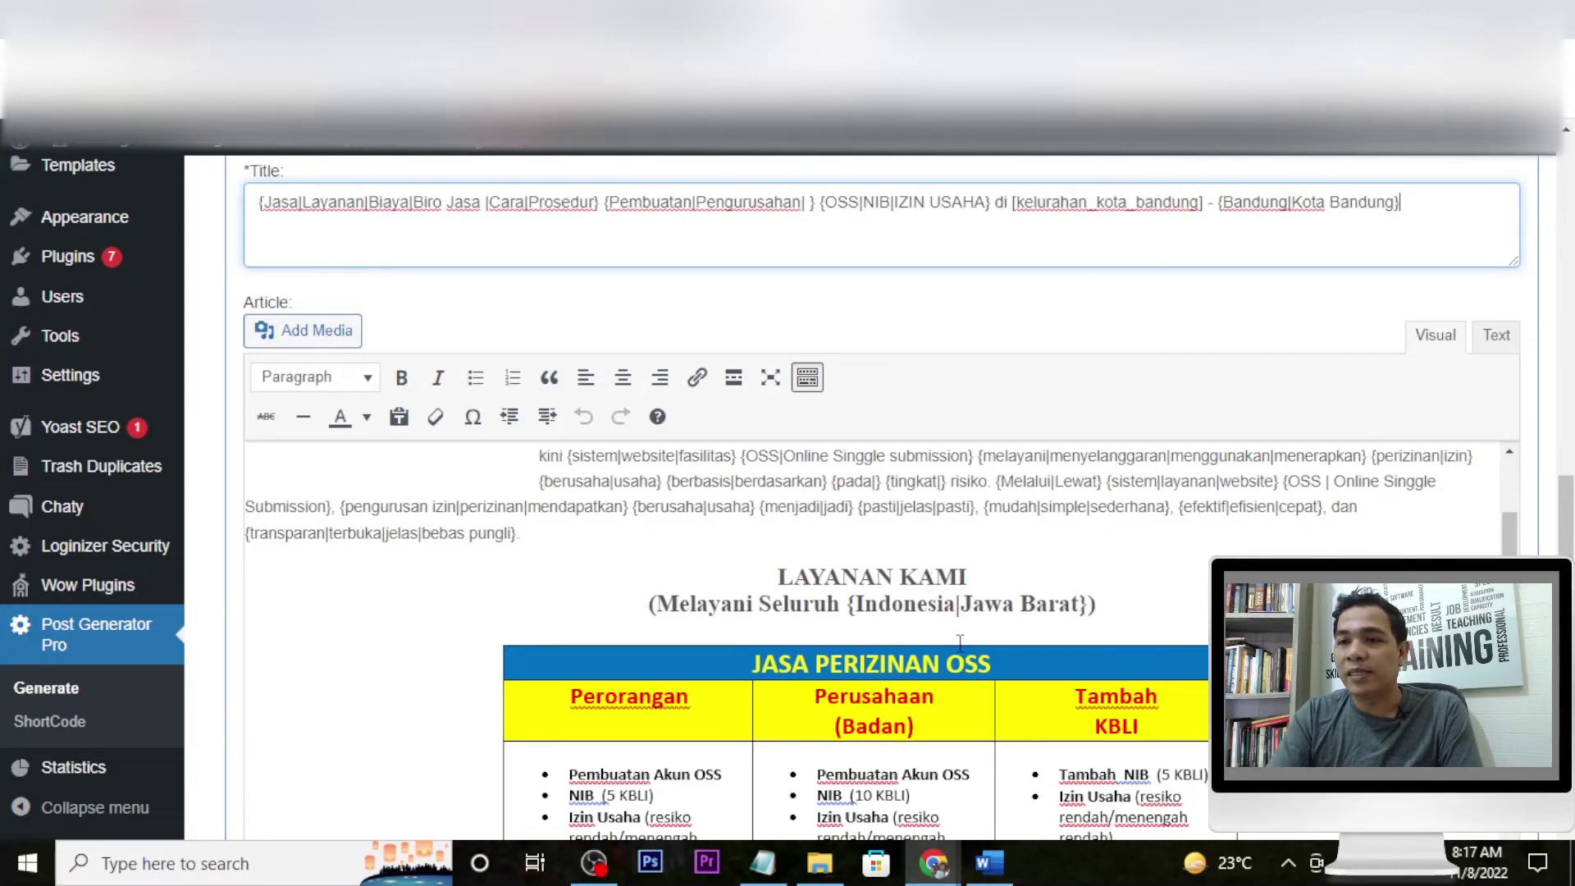
scroll(960, 643, "down", 10)
scroll(960, 643, "down", 10)
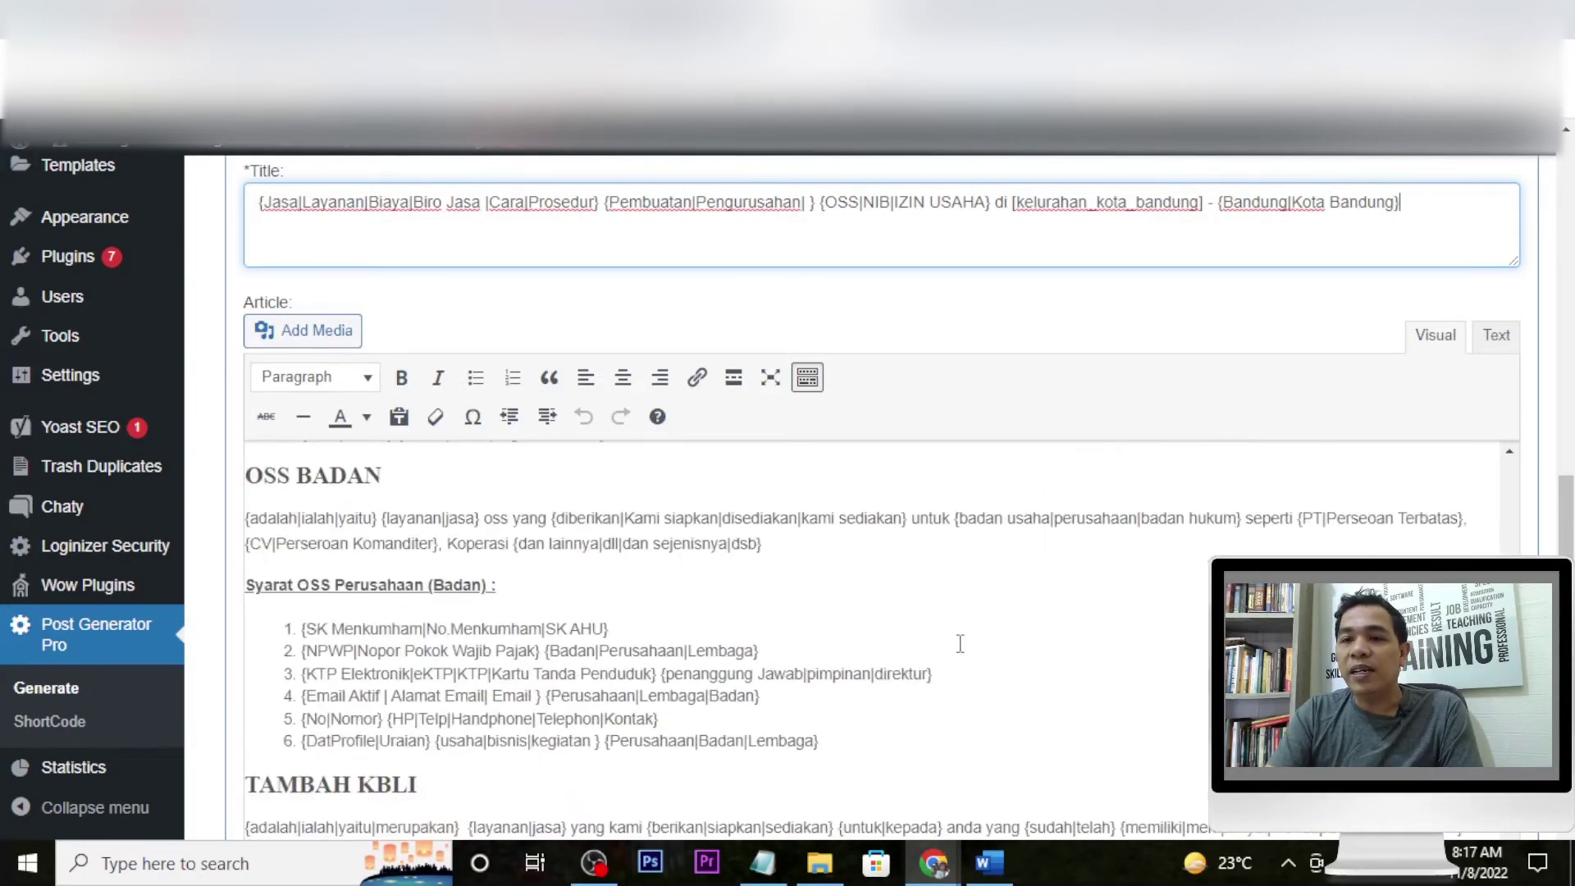
scroll(960, 652, "down", 2)
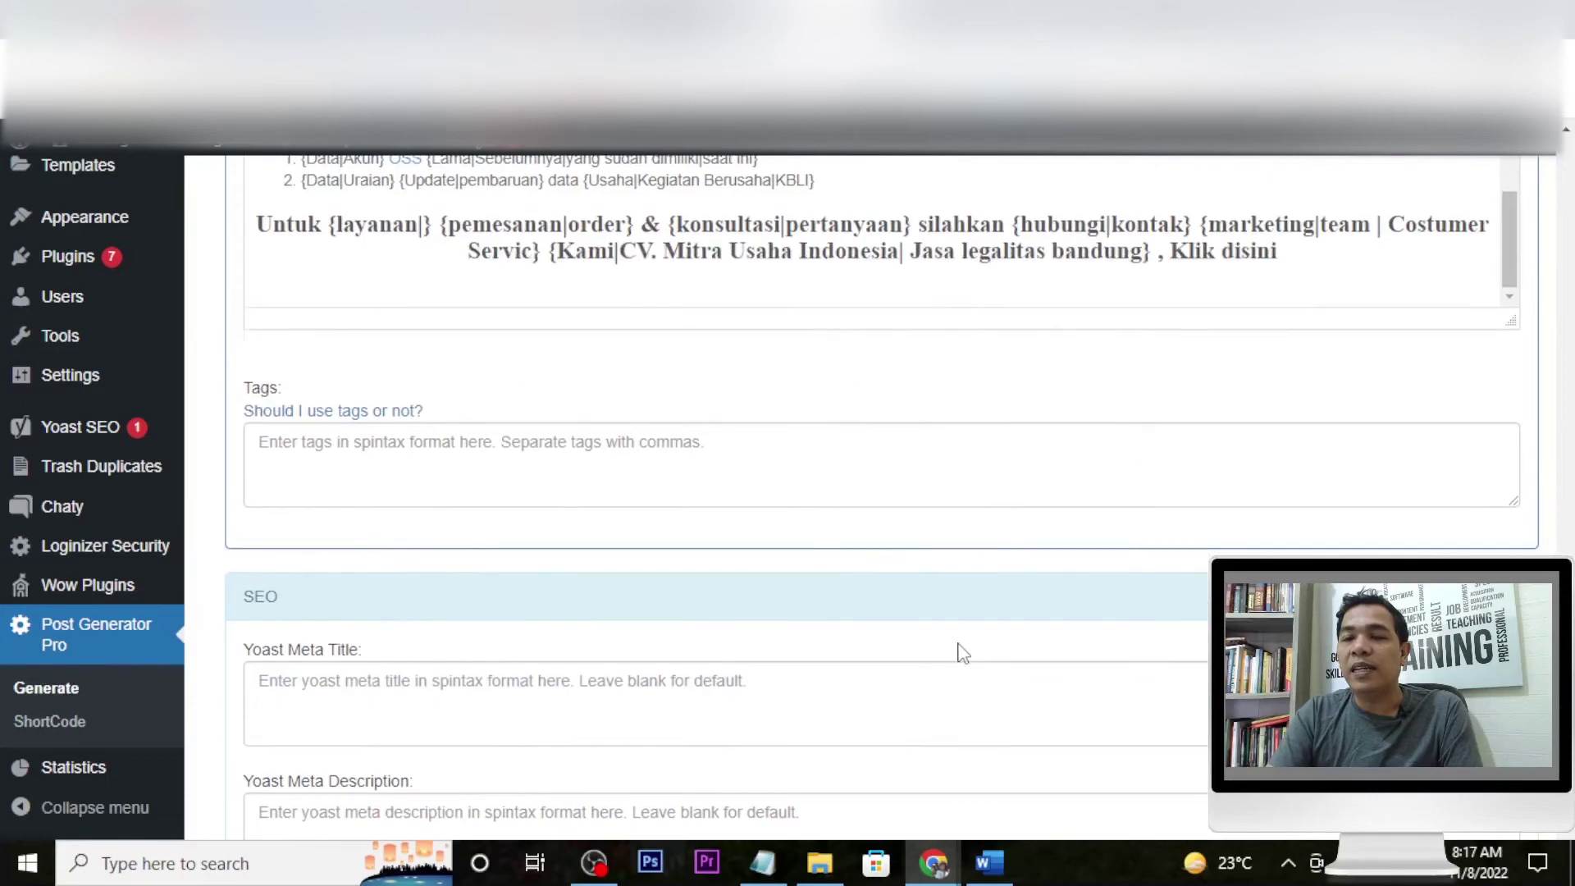
scroll(957, 650, "up", 1)
scroll(949, 552, "up", 5)
scroll(950, 552, "up", 12)
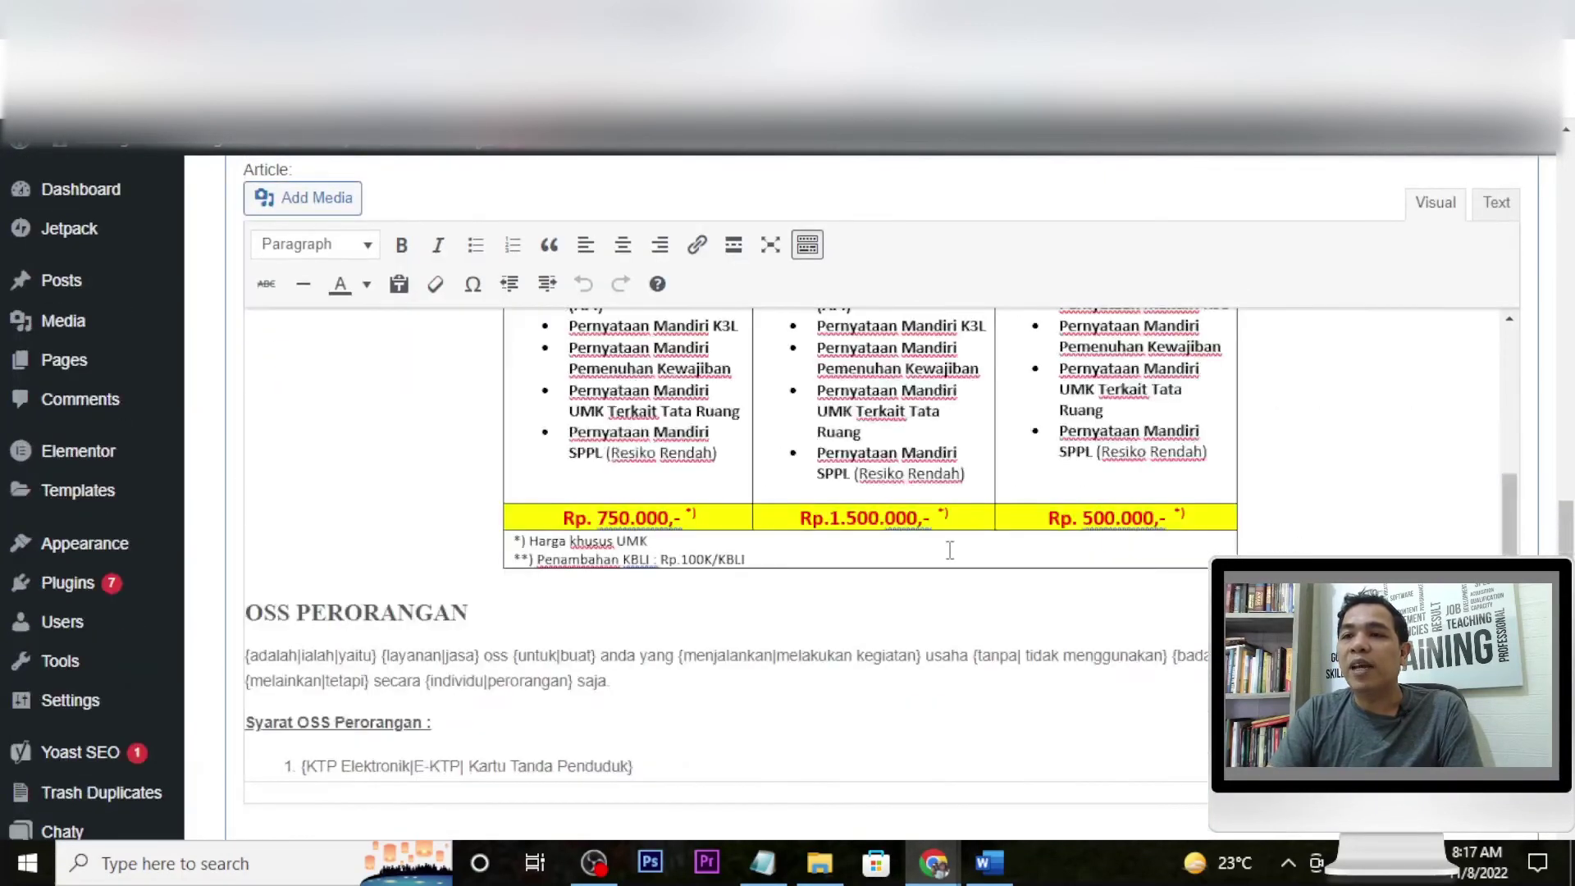
Enter [pgp_title] as both the post tags and the Yoast meta title
scroll(978, 502, "down", 10)
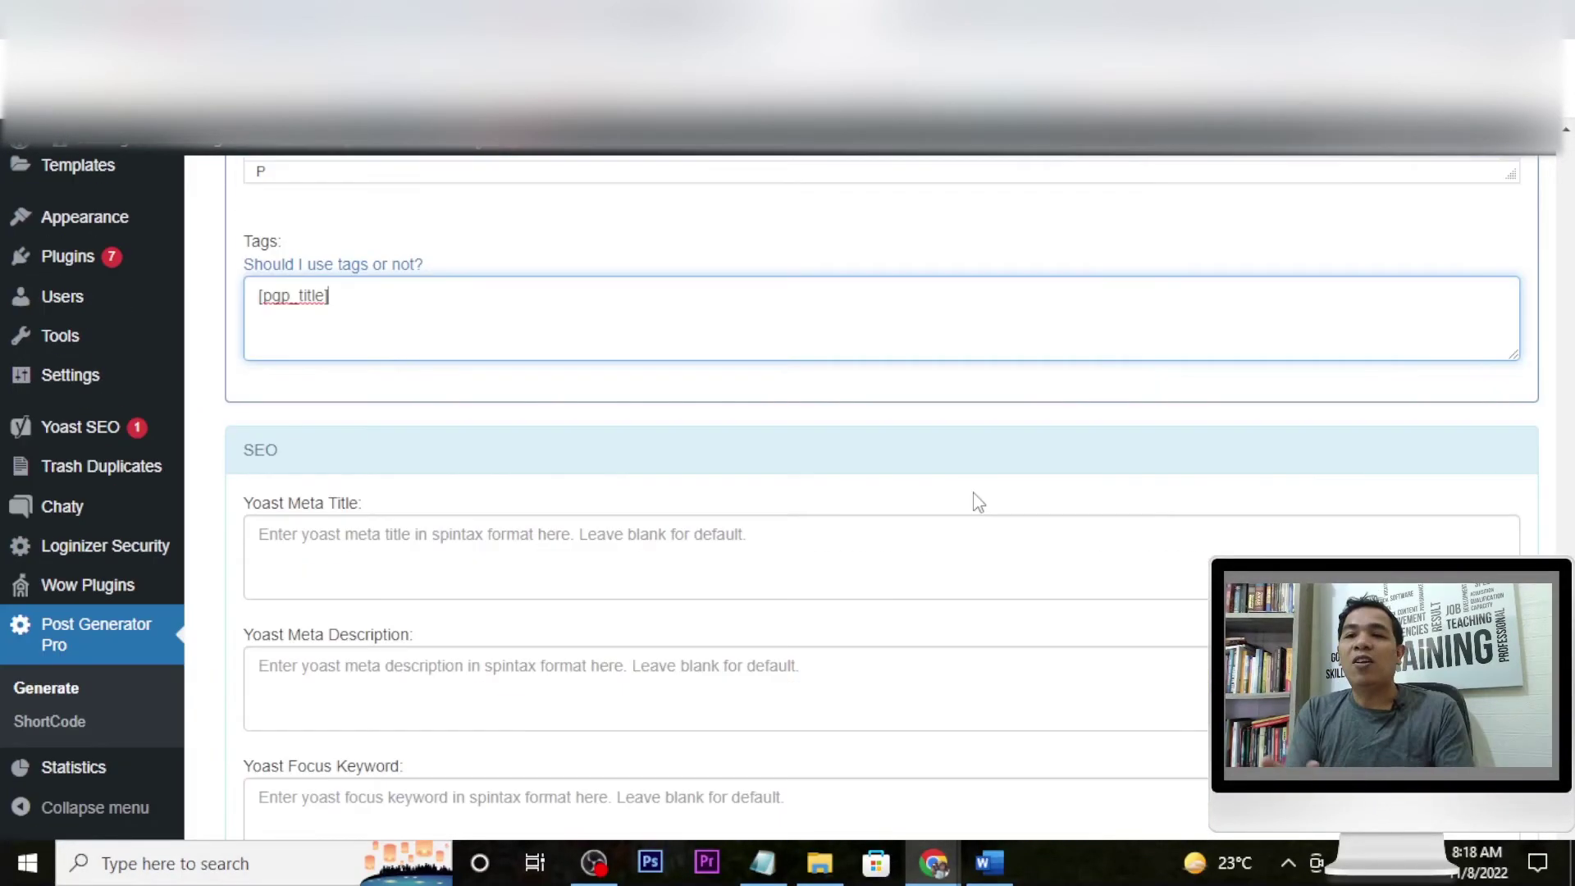
scroll(978, 502, "down", 1)
left_click(826, 444)
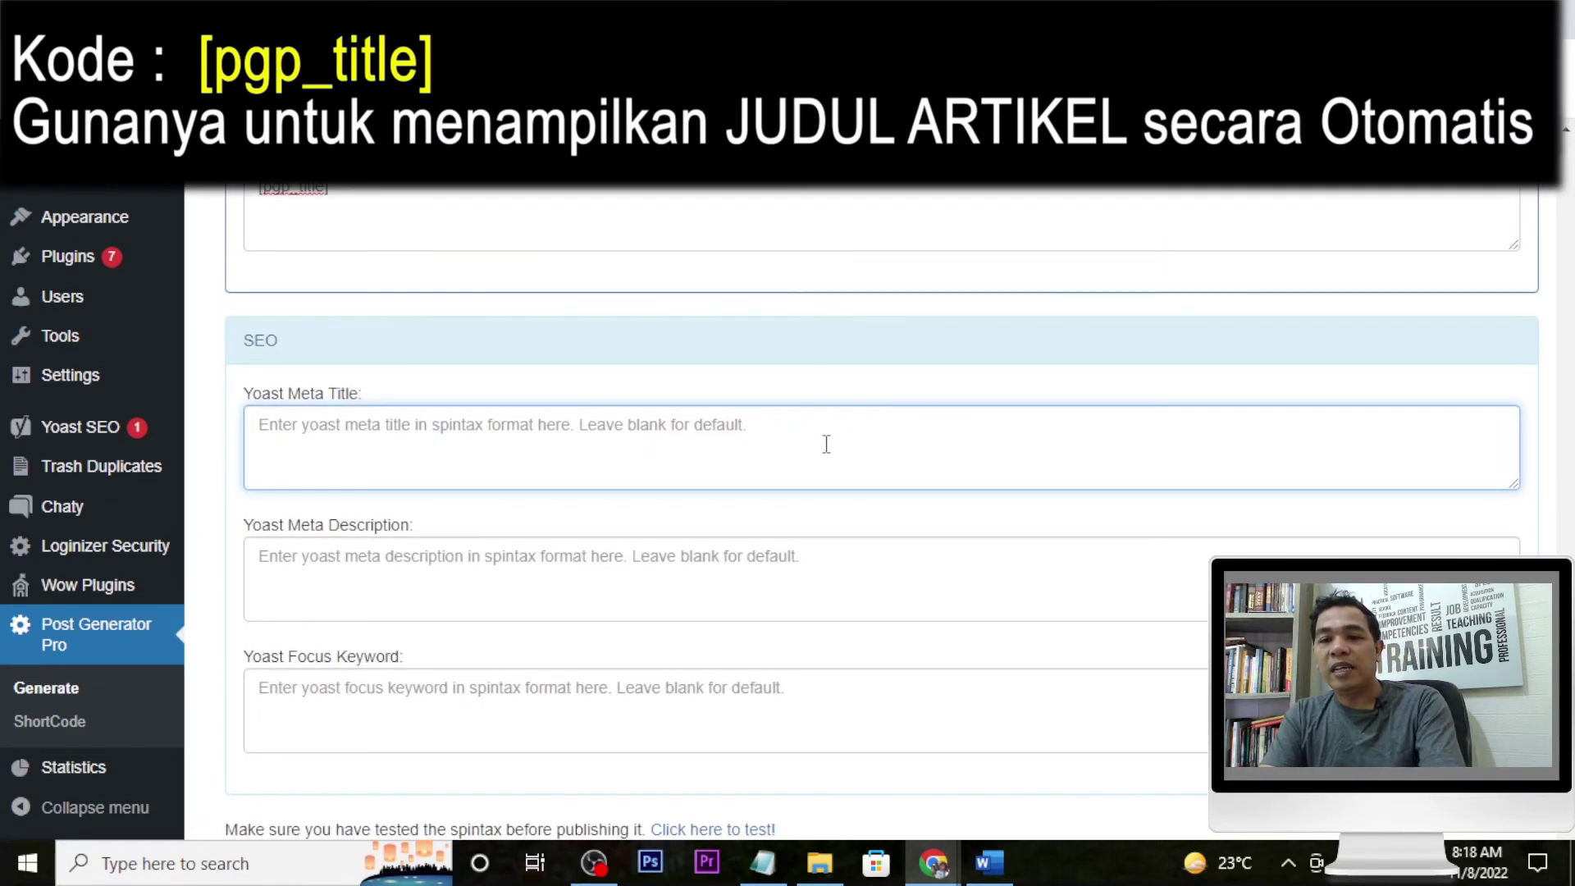
type("[pgp_title]")
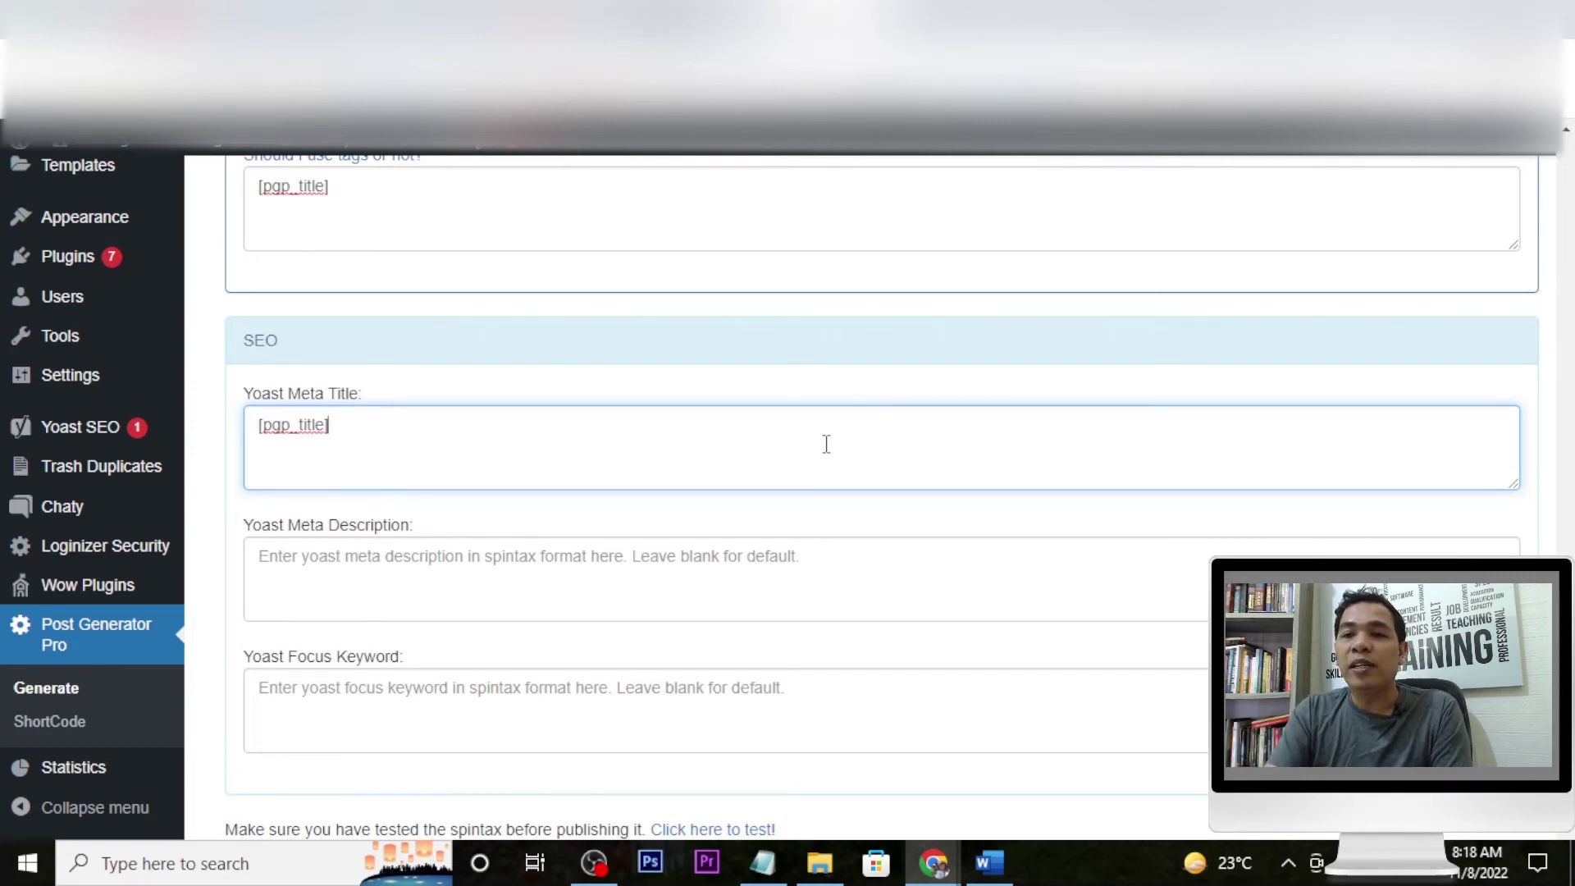
Copy the article's opening spintax paragraph into the Yoast meta description
scroll(826, 444, "up", 10)
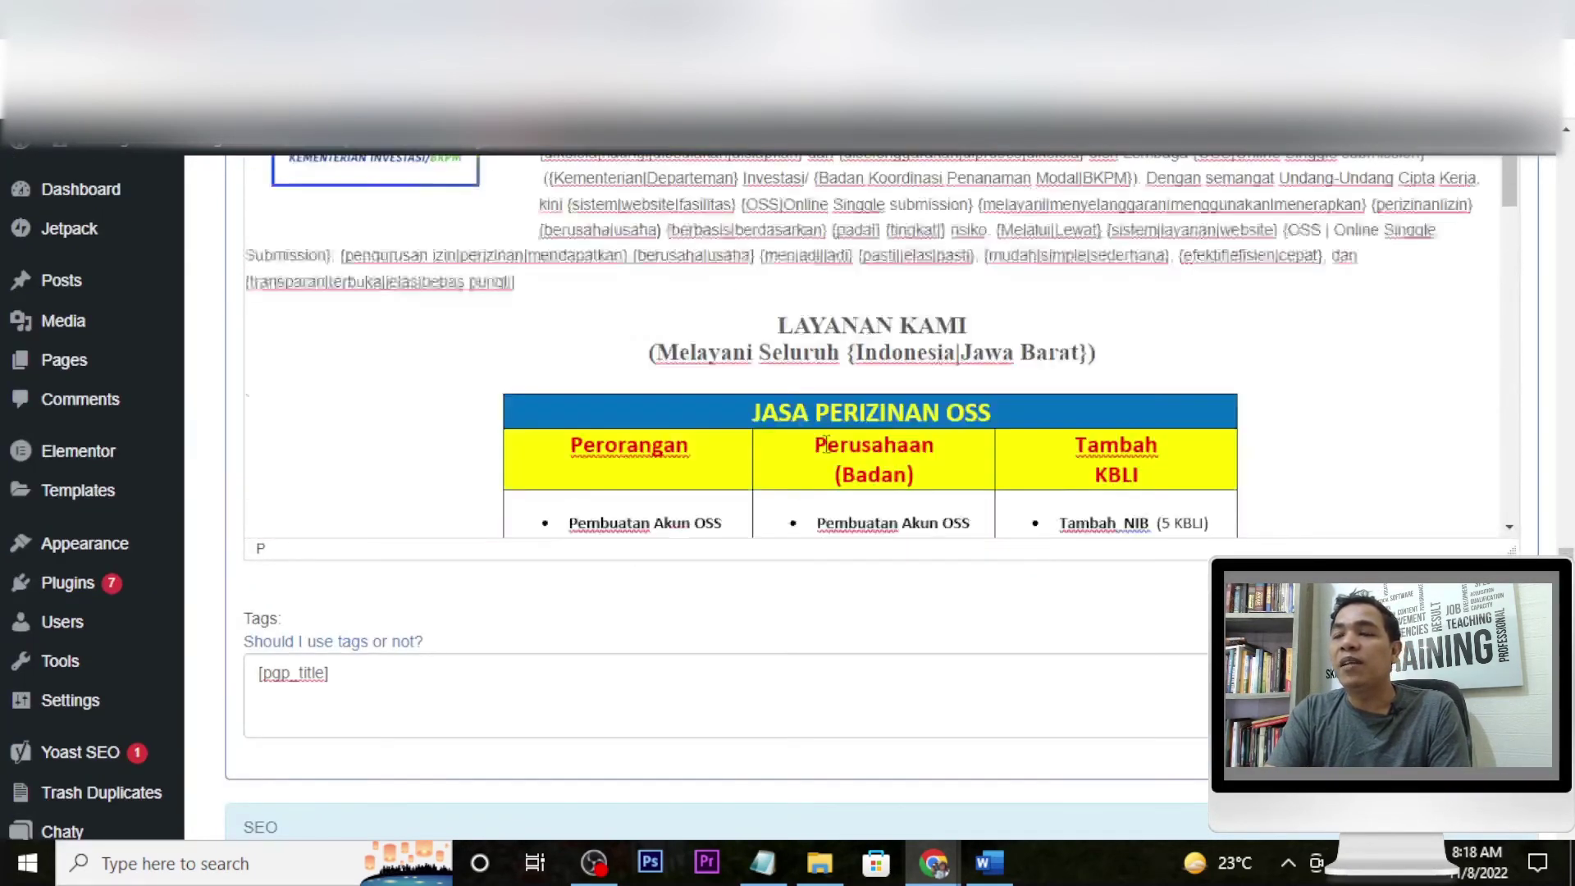
scroll(827, 443, "up", 8)
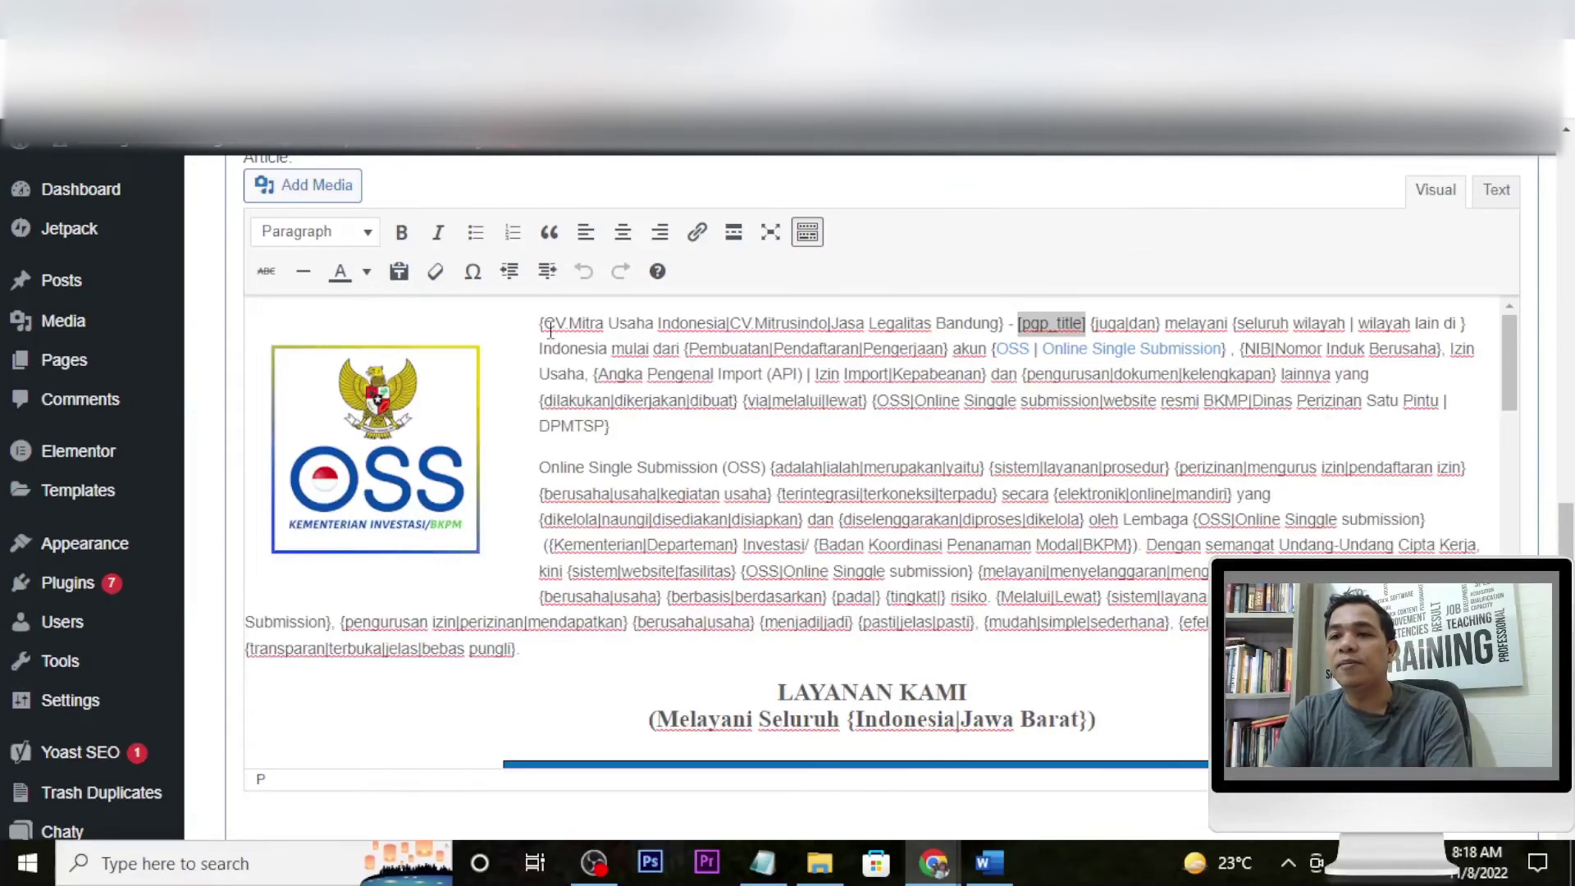
scroll(738, 517, "down", 15)
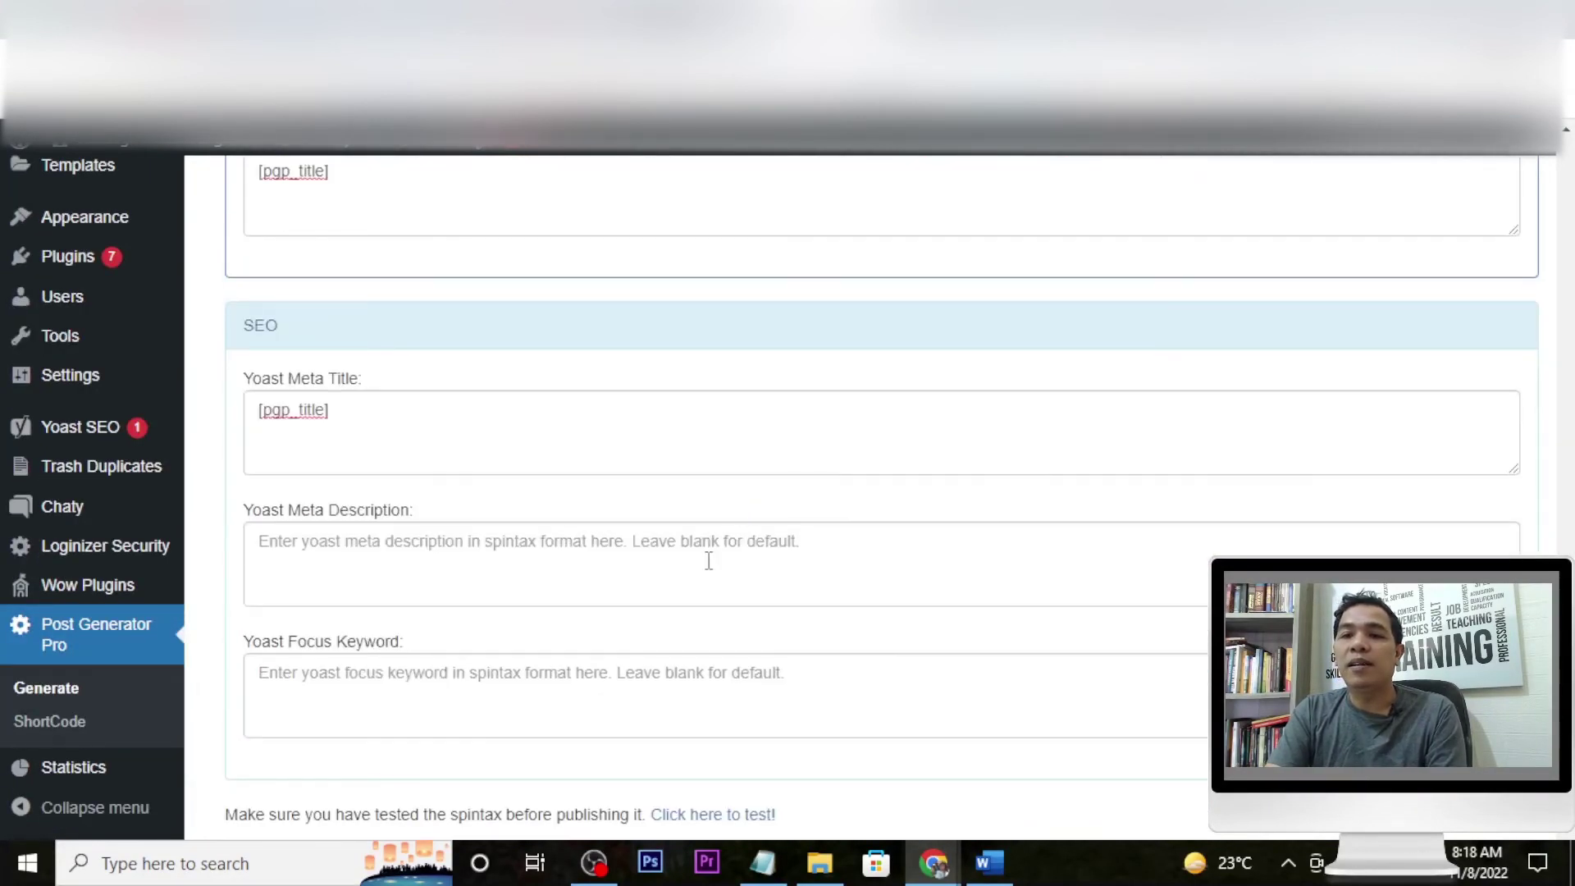
left_click(709, 562)
key("ctrl+v")
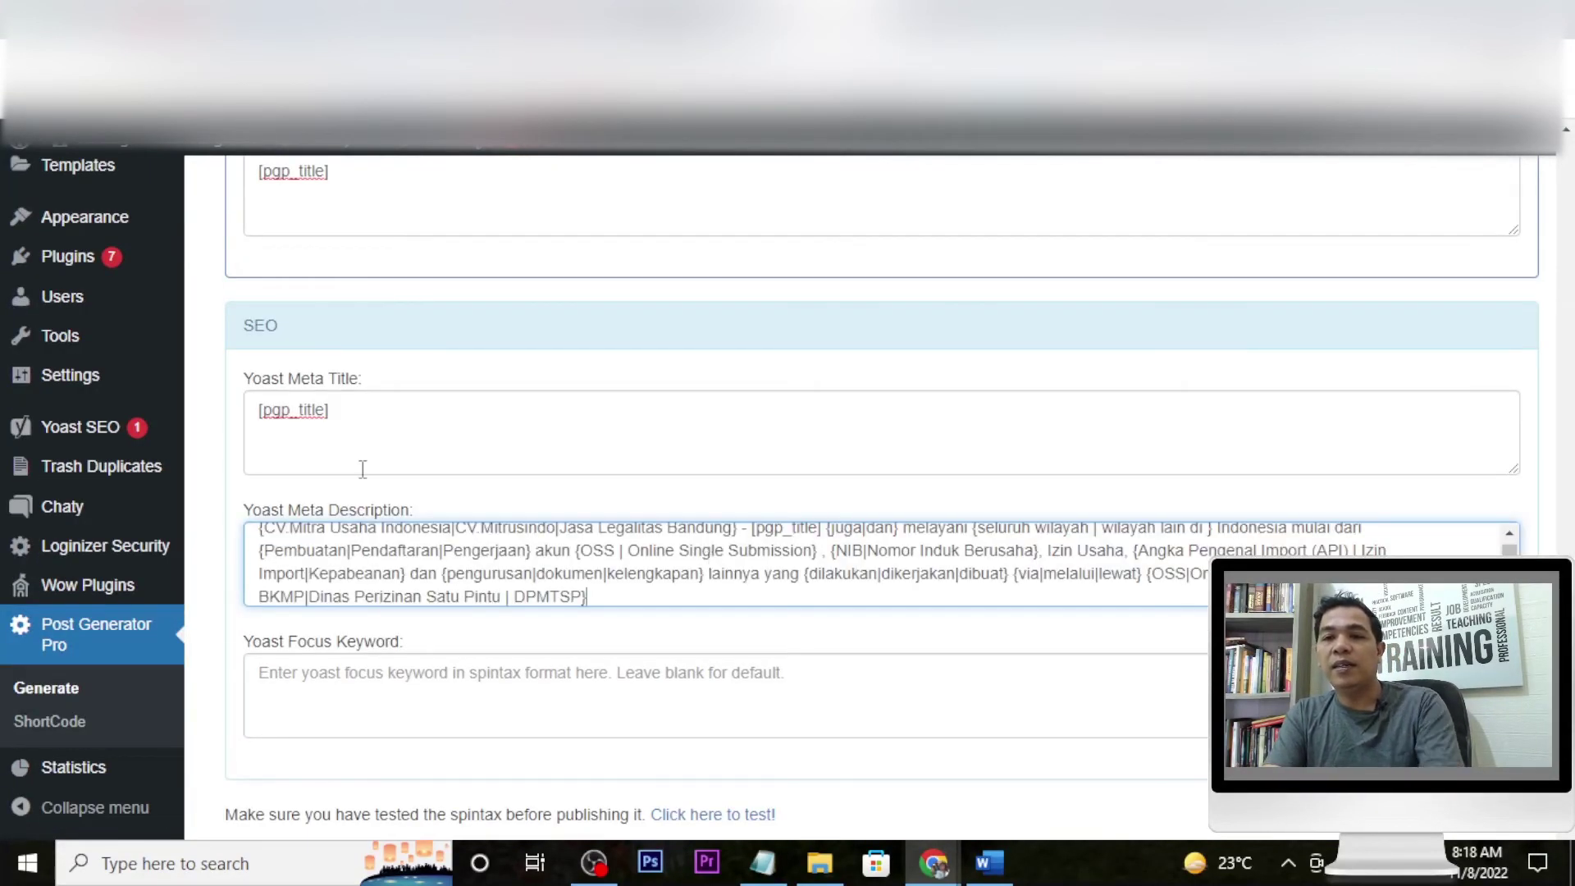
Copy the [pgp_title] shortcode from the Yoast meta title into the Yoast focus keyword
left_click_drag(351, 410, 246, 410)
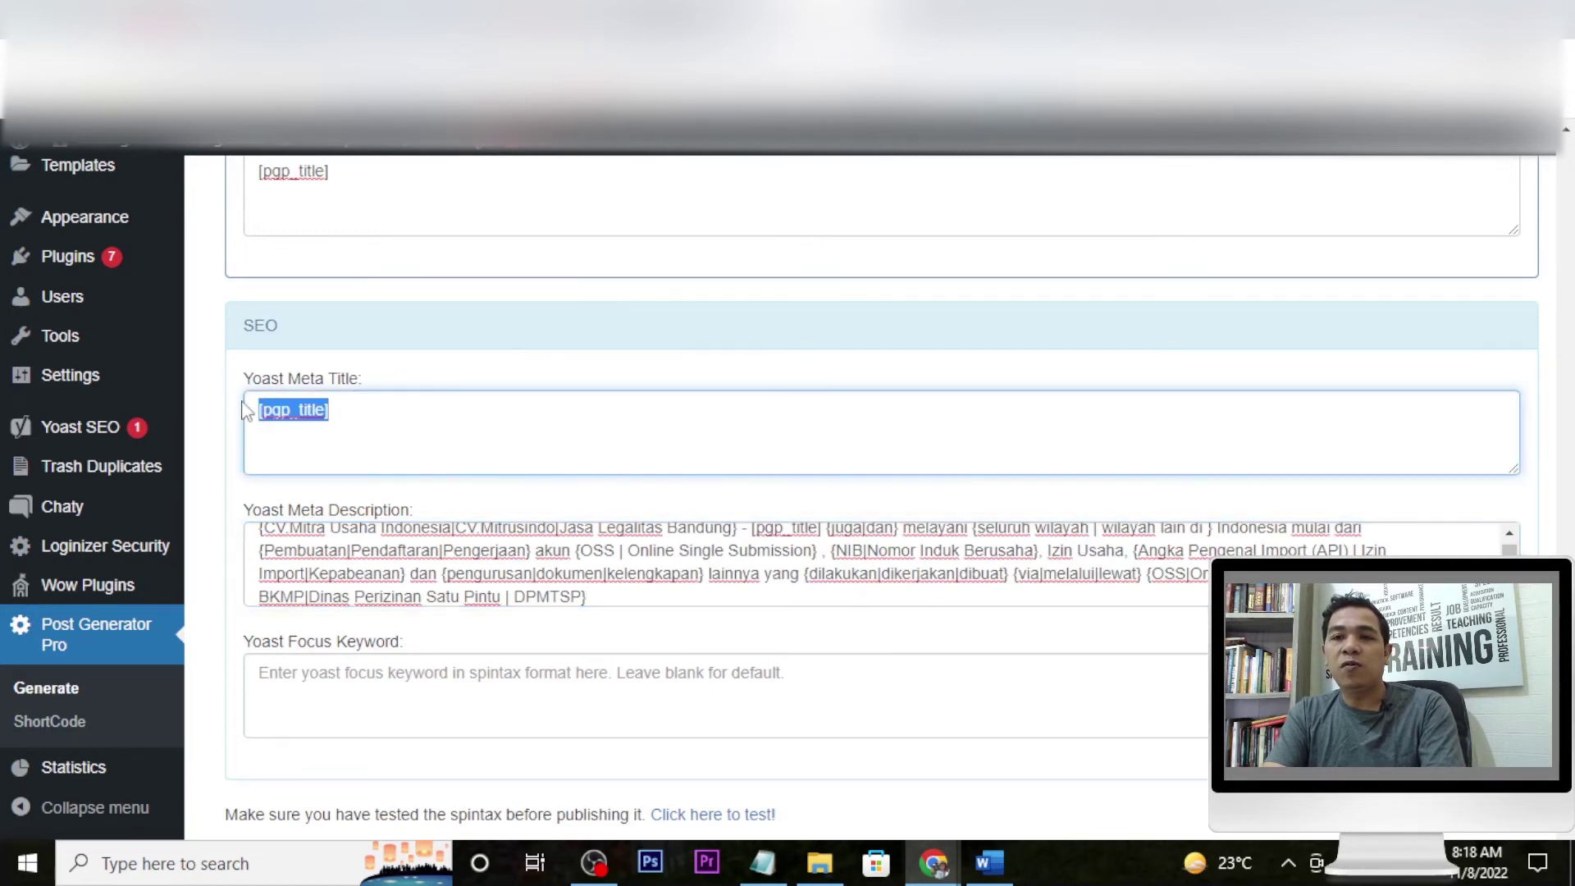
scroll(485, 530, "down", 1)
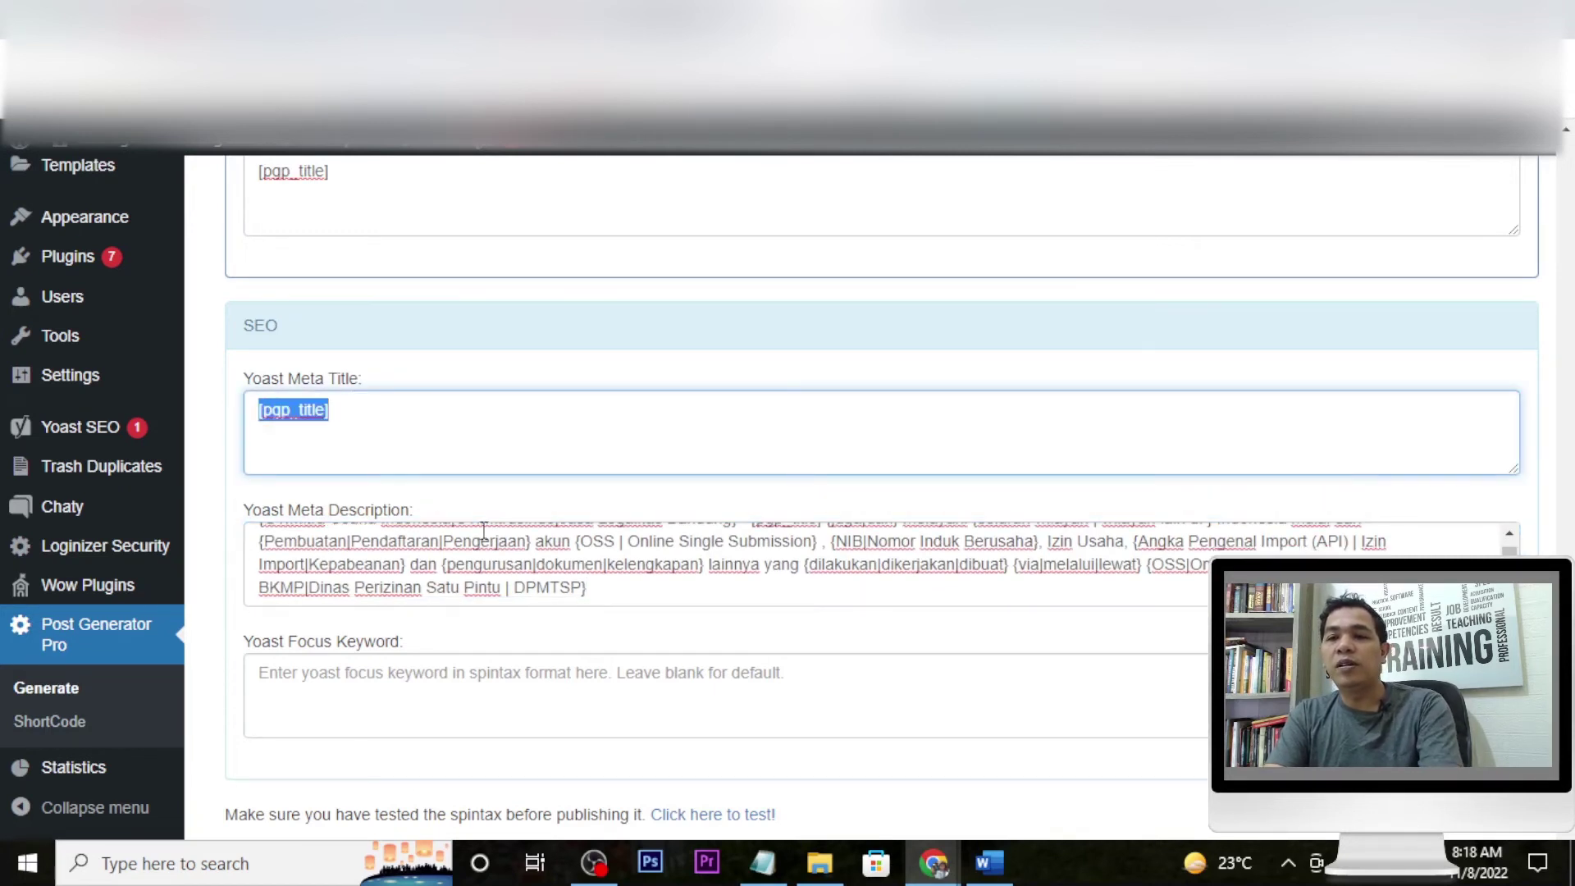
left_click(508, 684)
type("[pgp_title]")
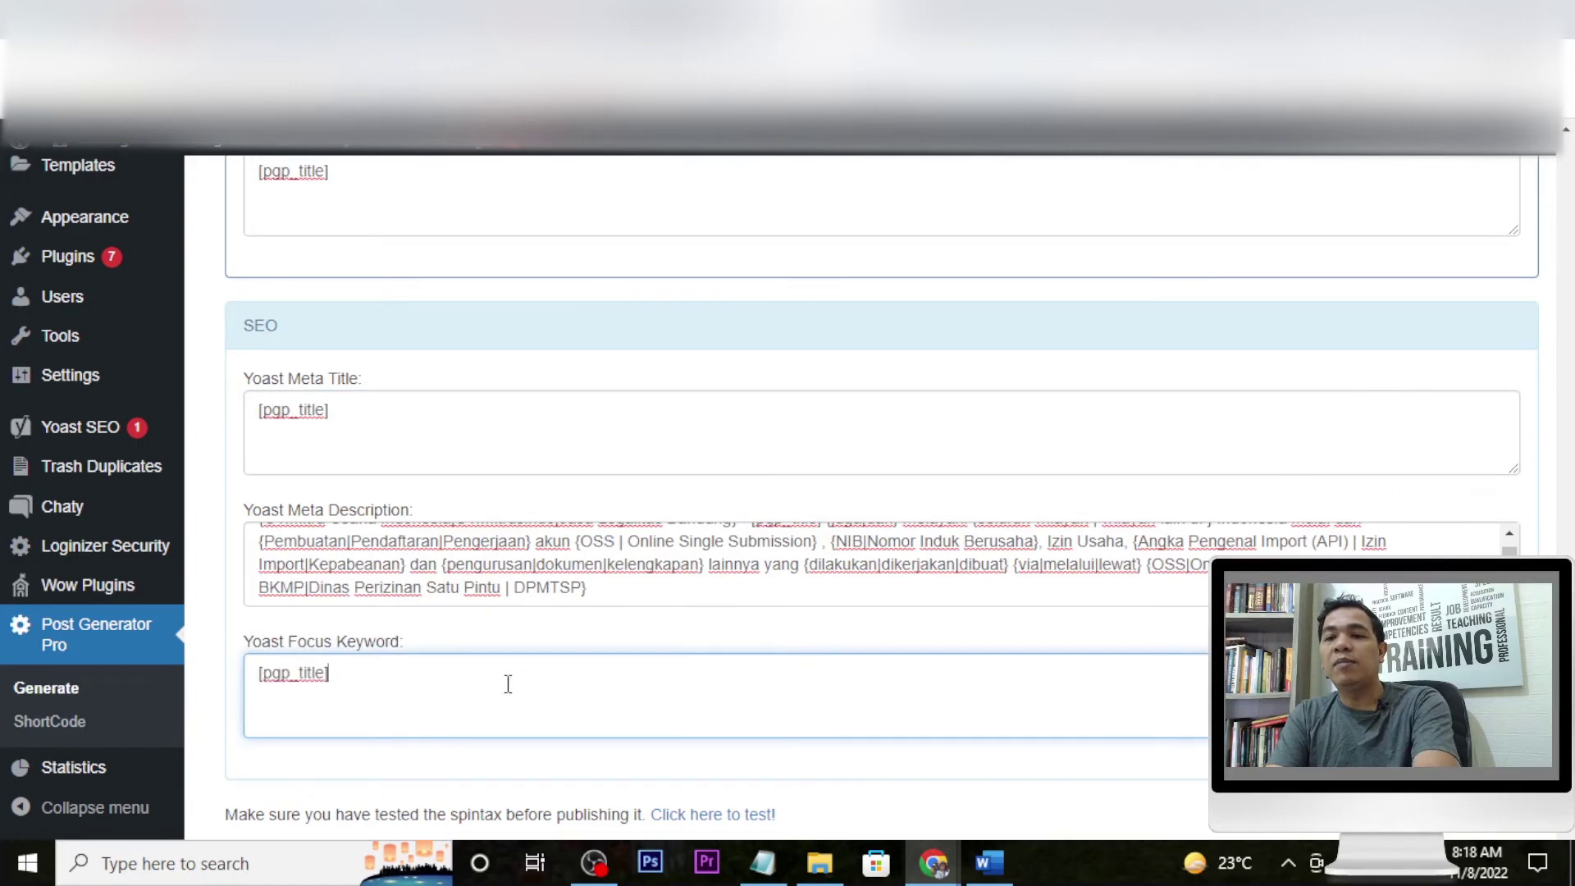
Check the completed generator form and start spinning and publishing the posts
scroll(508, 684, "down", 2)
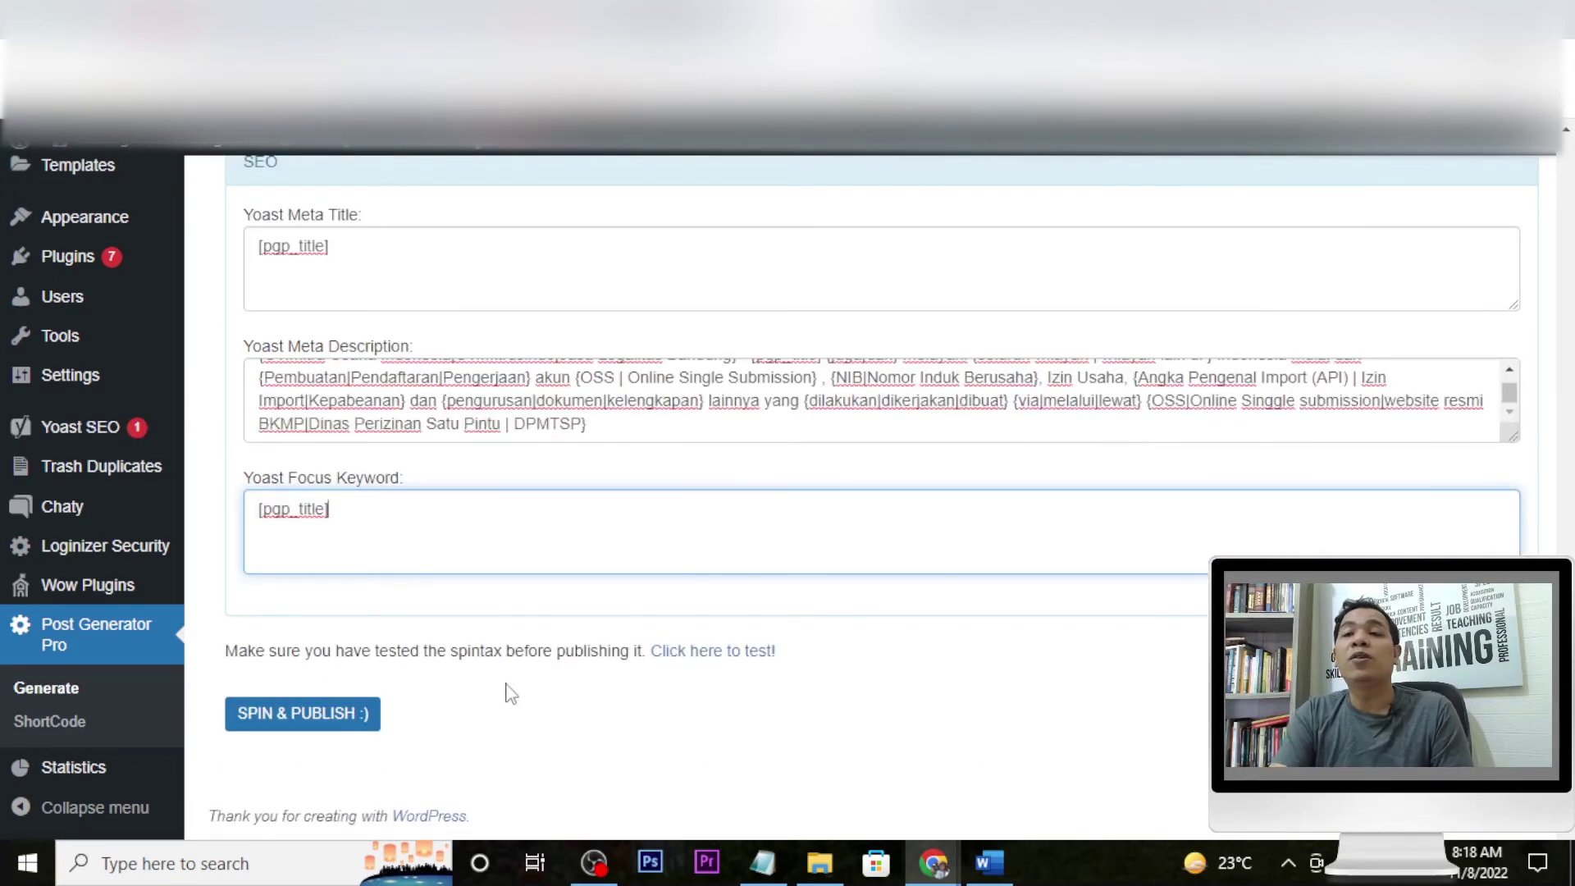
scroll(508, 684, "up", 11)
scroll(508, 685, "down", 11)
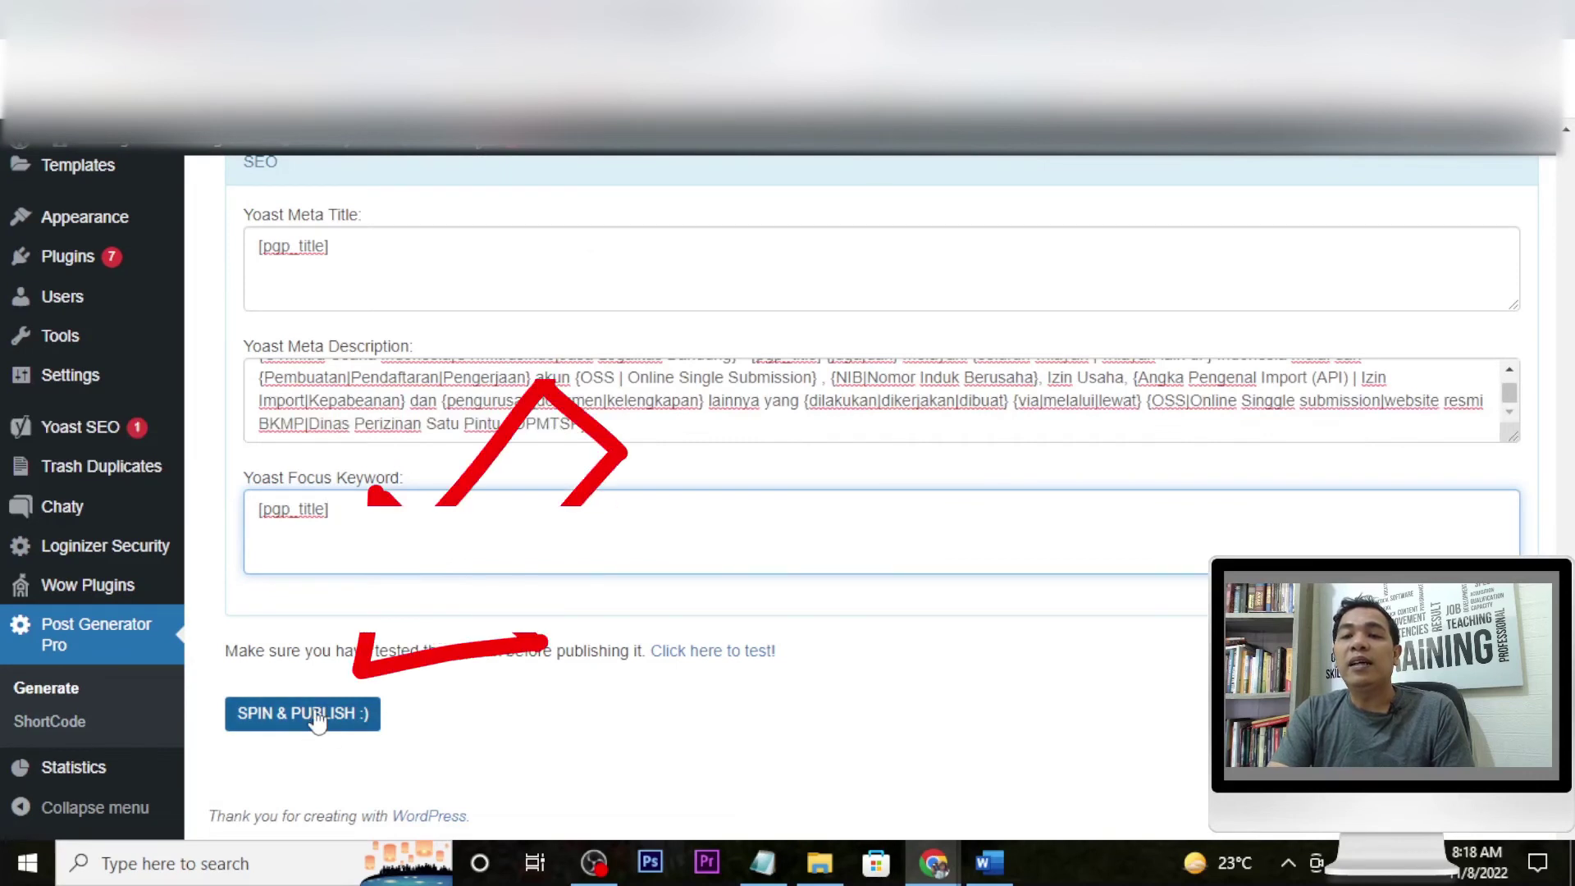
left_click(316, 717)
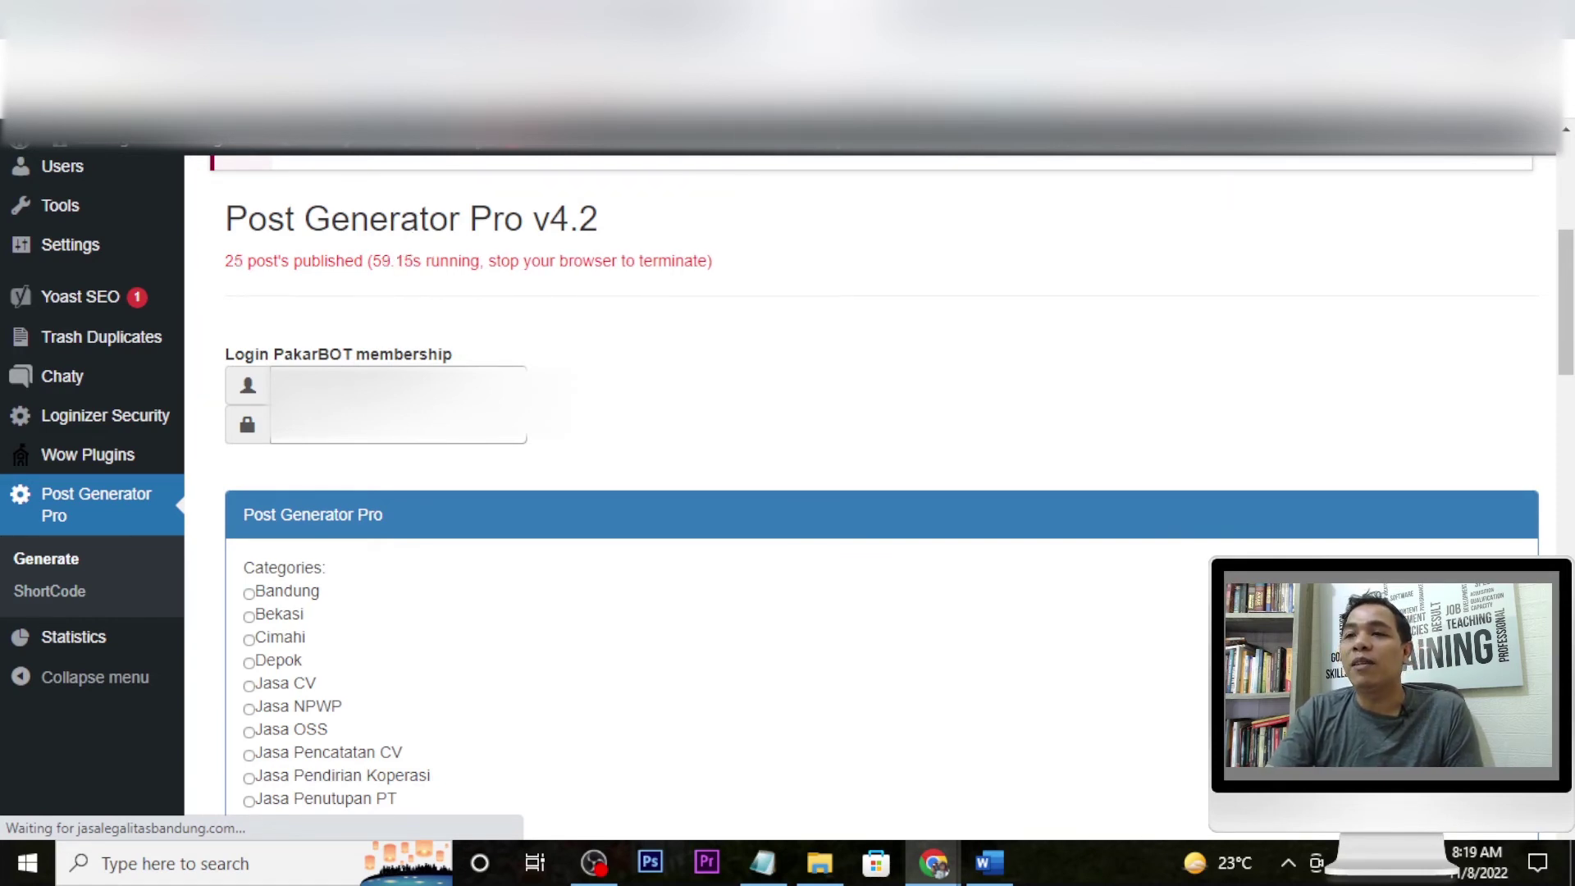
Open the Post Generator Pro V4.2.5 sales page and examine its features, support information, pricing and coupon offer
left_click(947, 19)
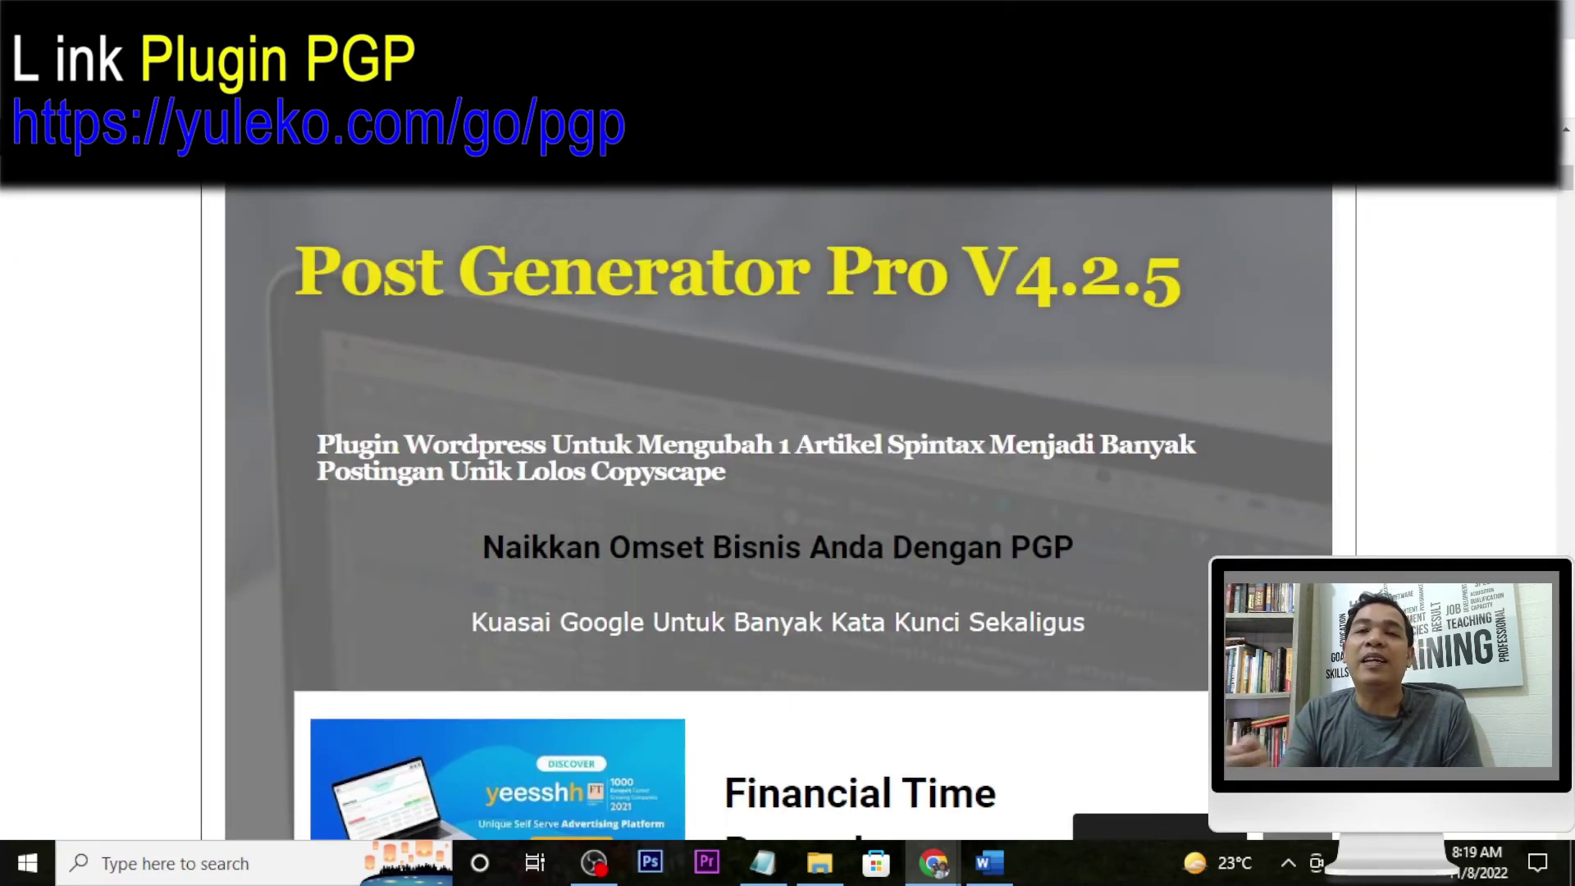
scroll(1070, 486, "down", 8)
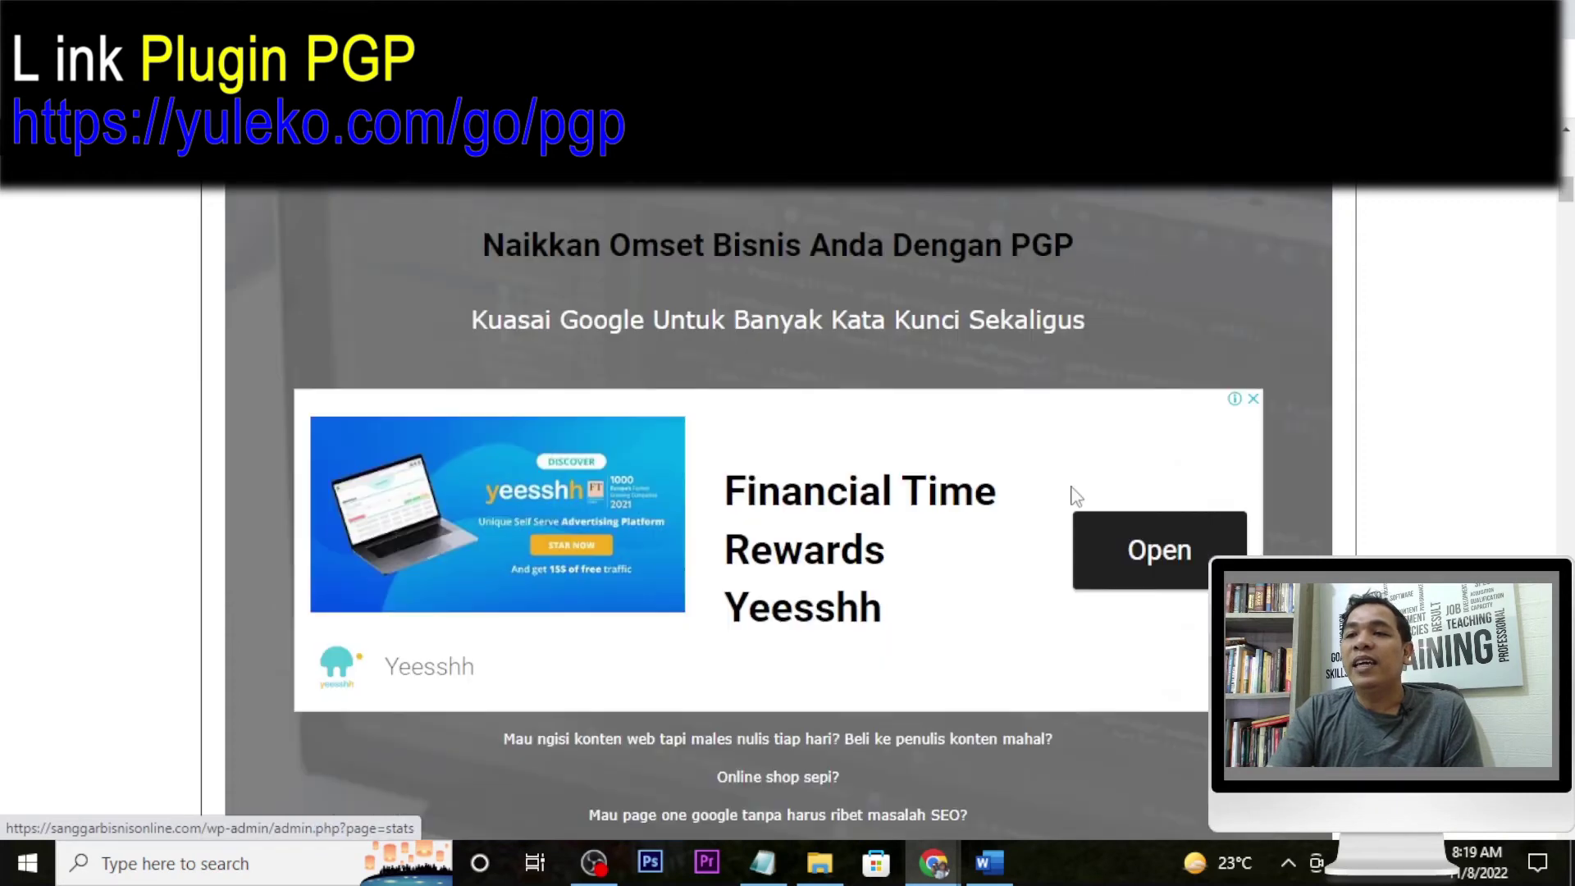
scroll(1071, 485, "down", 15)
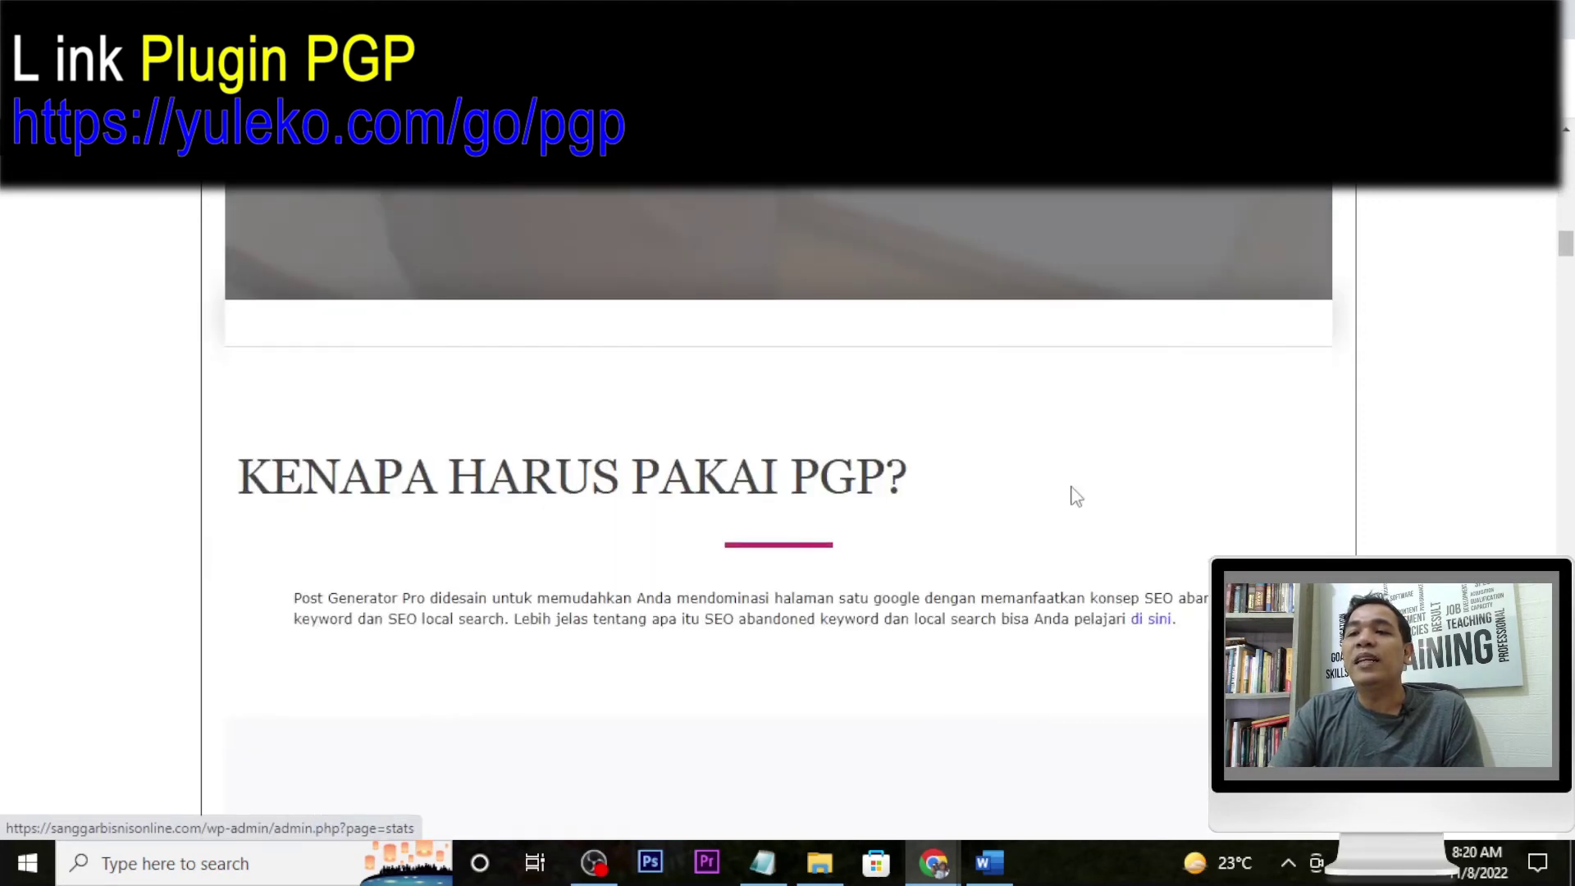
scroll(1071, 485, "down", 15)
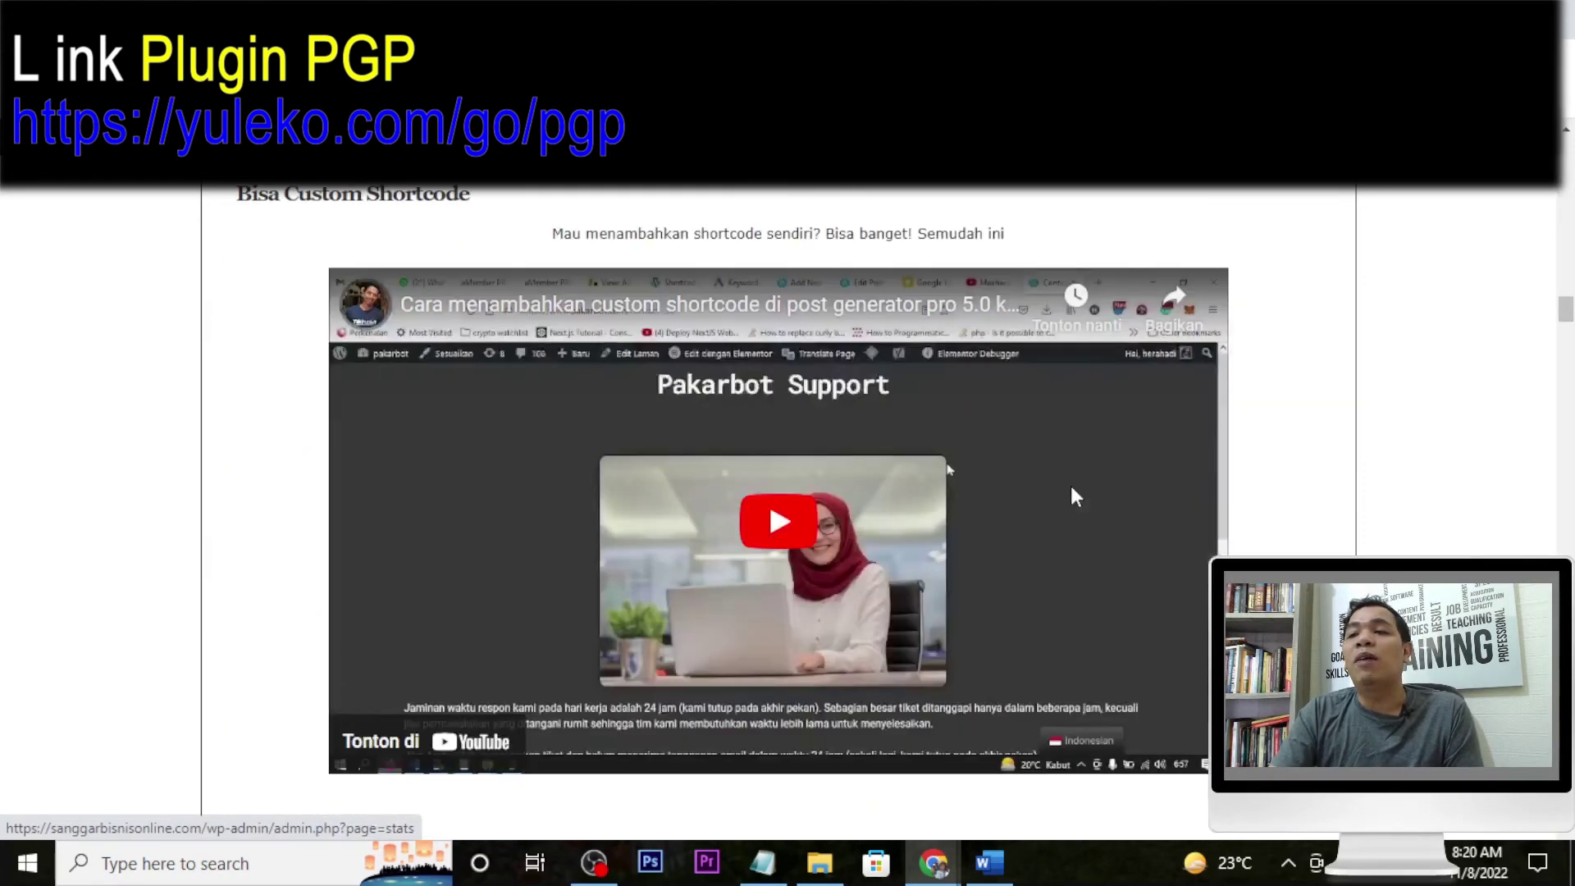
scroll(1074, 496, "down", 15)
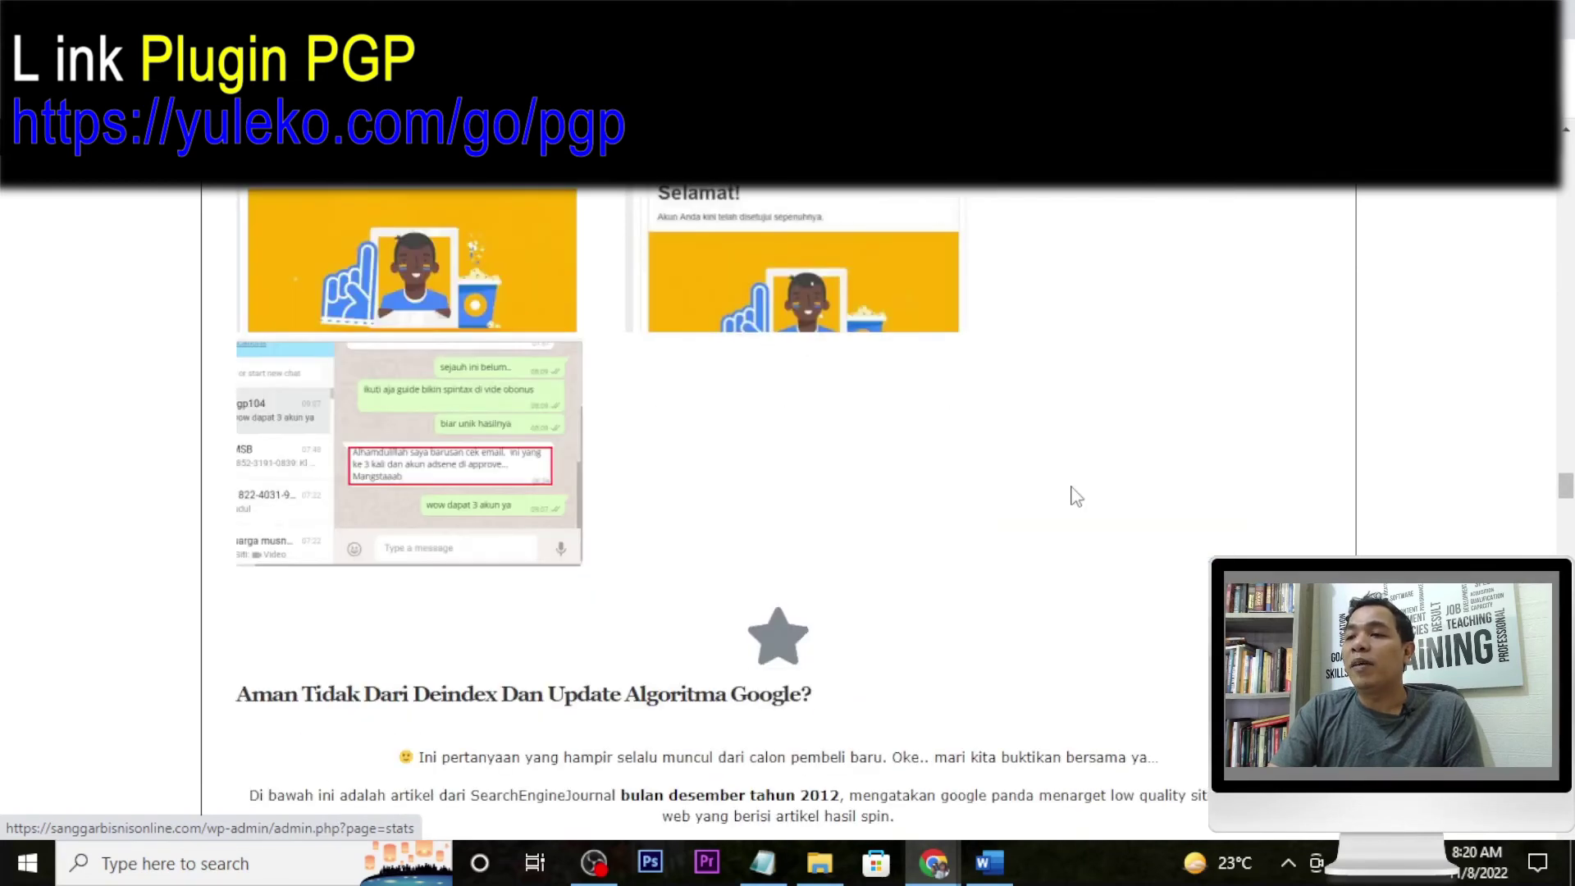
scroll(1075, 496, "down", 15)
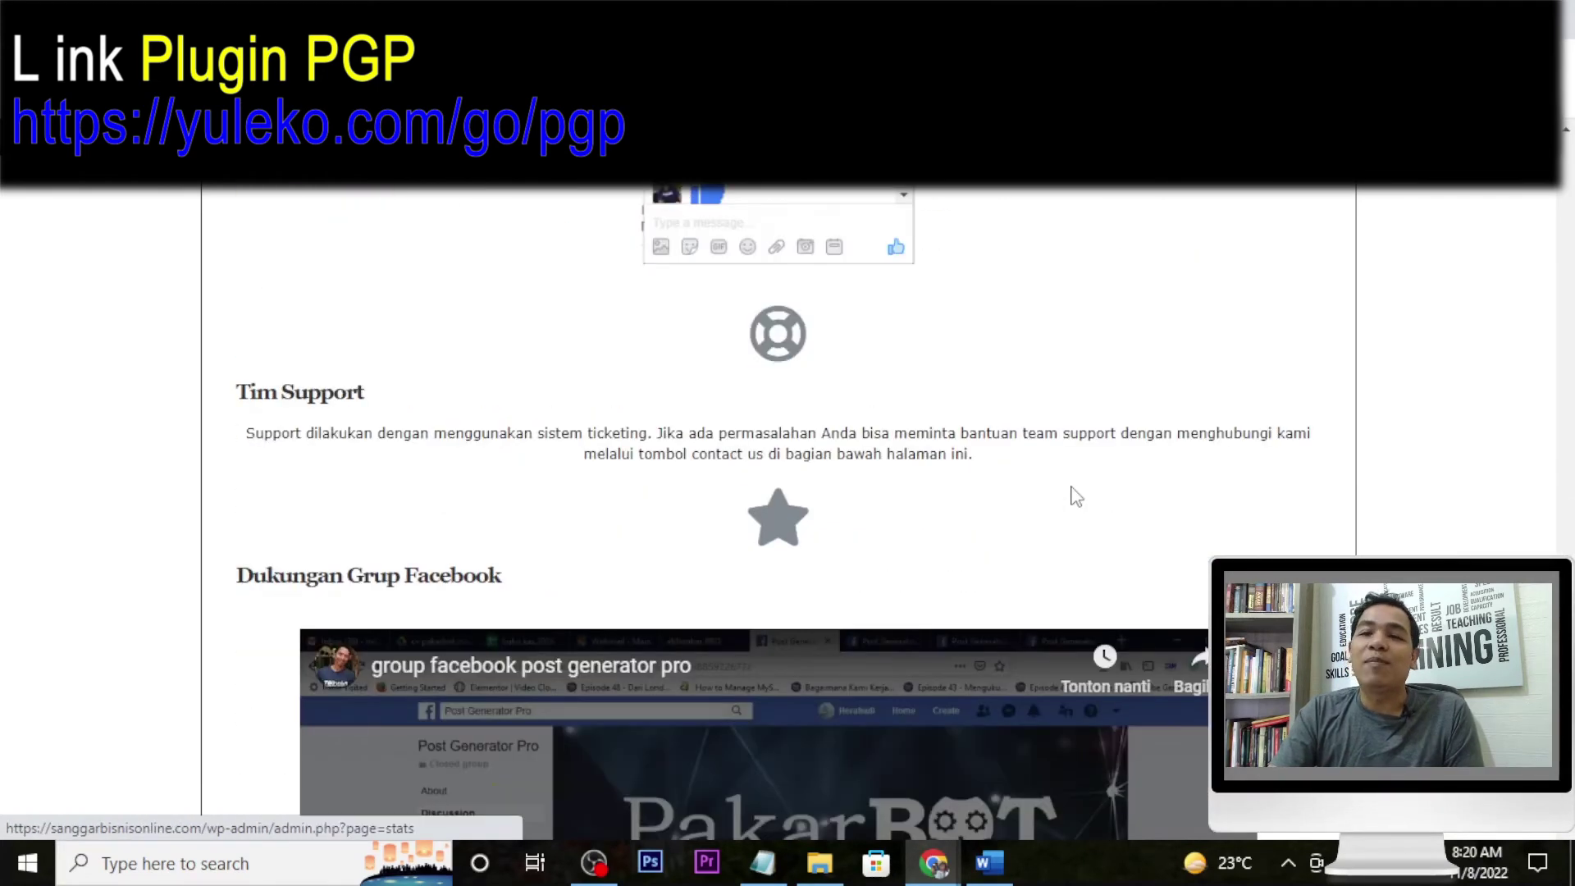
scroll(1075, 495, "up", 10)
scroll(1075, 492, "down", 1)
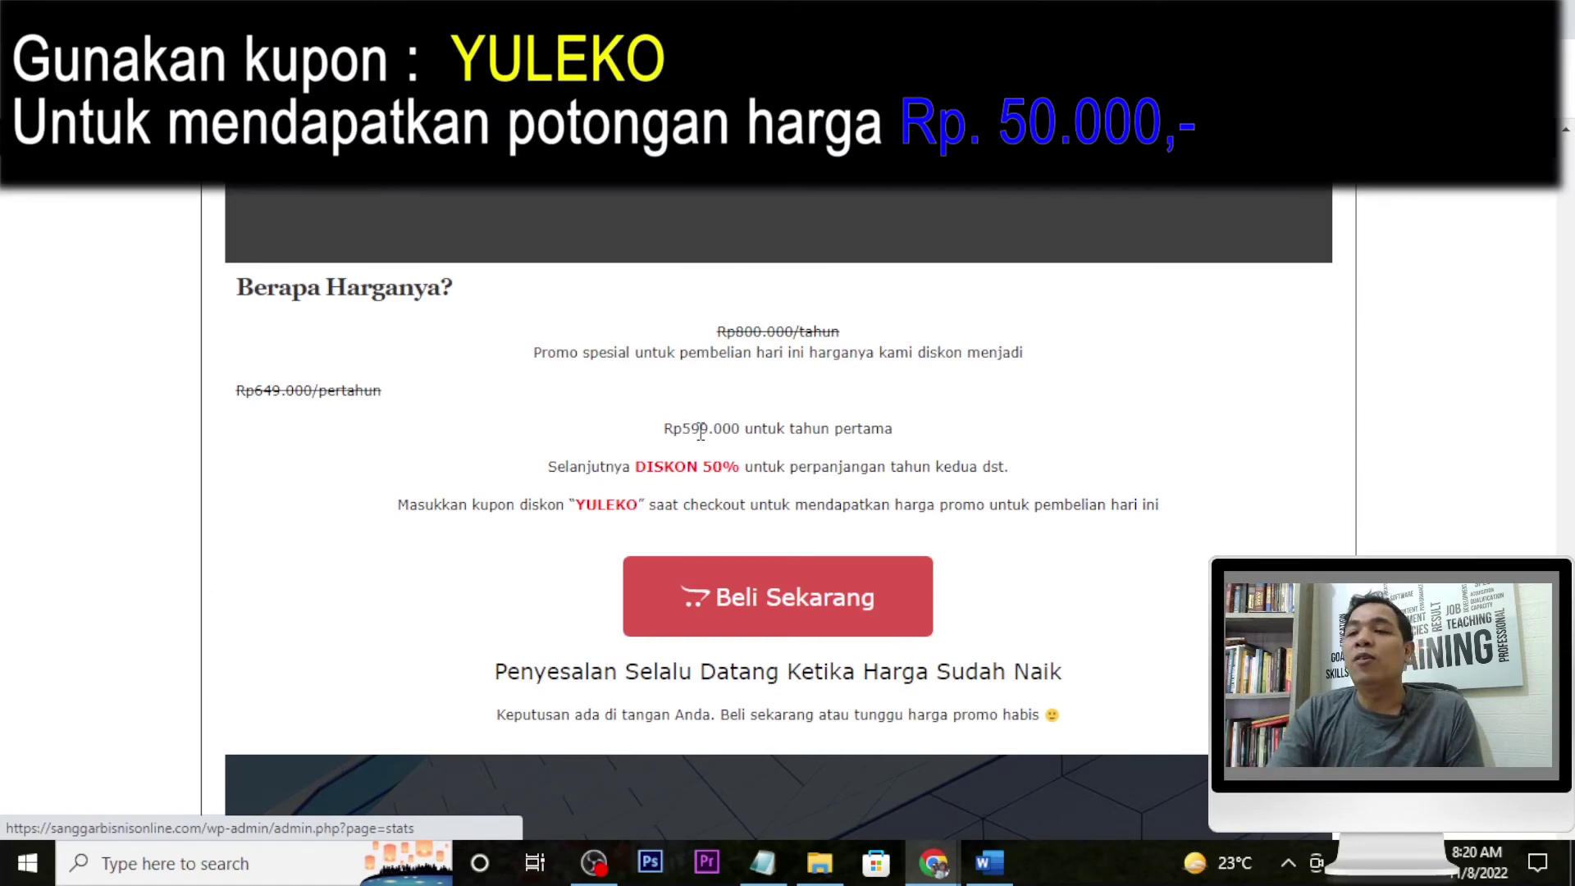
scroll(701, 431, "down", 1)
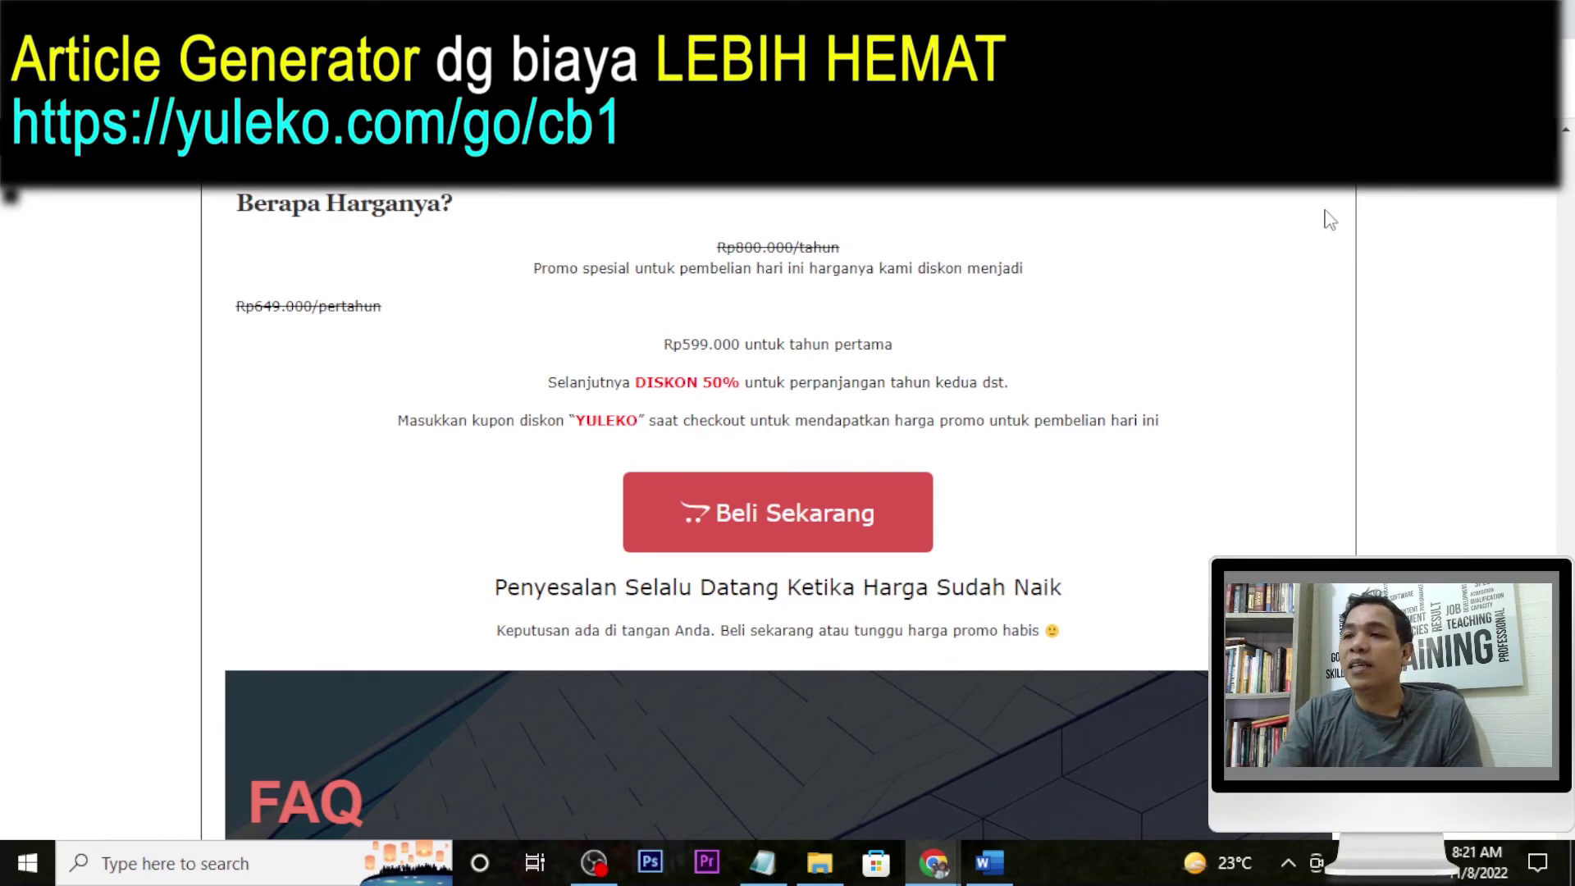
Open the alternative article generator's sales page and examine its feature list and one-time price
left_click(821, 18)
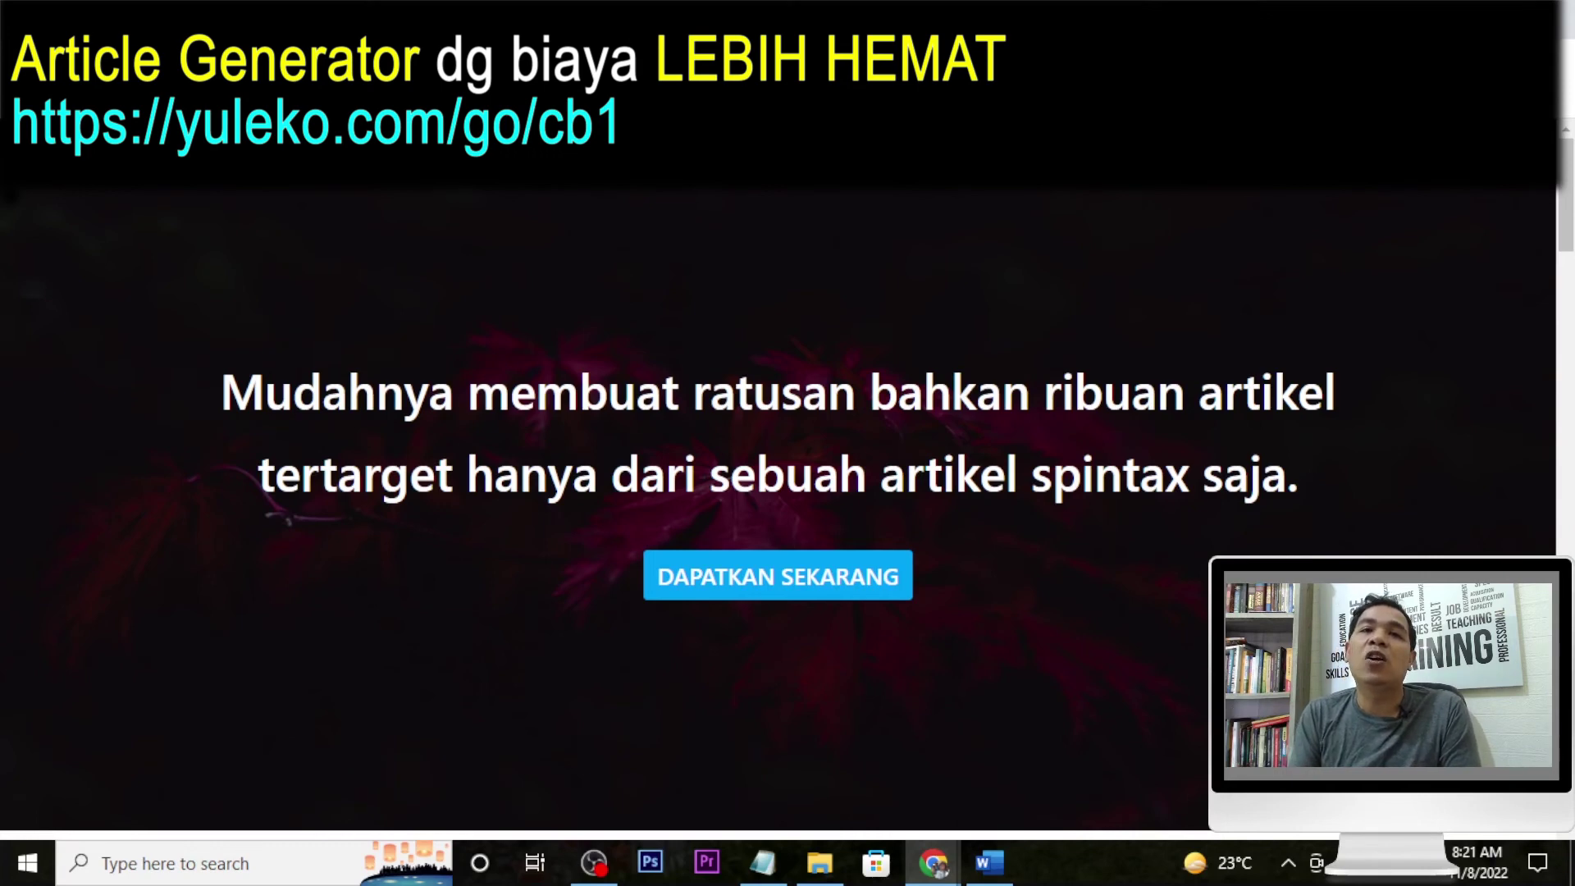
scroll(1086, 493, "down", 20)
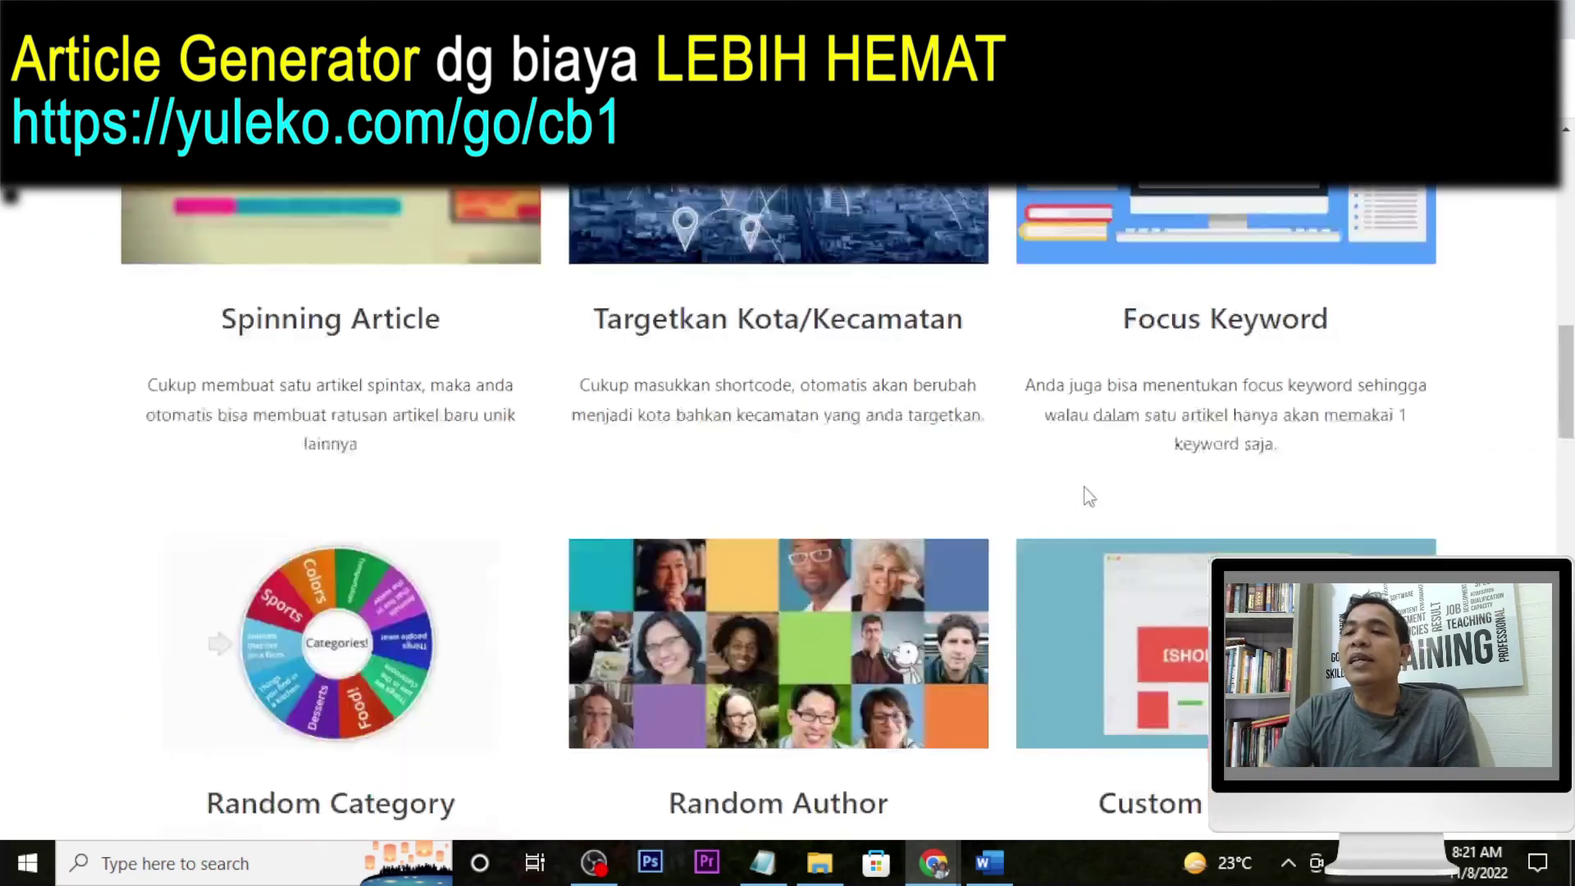
scroll(1086, 492, "up", 12)
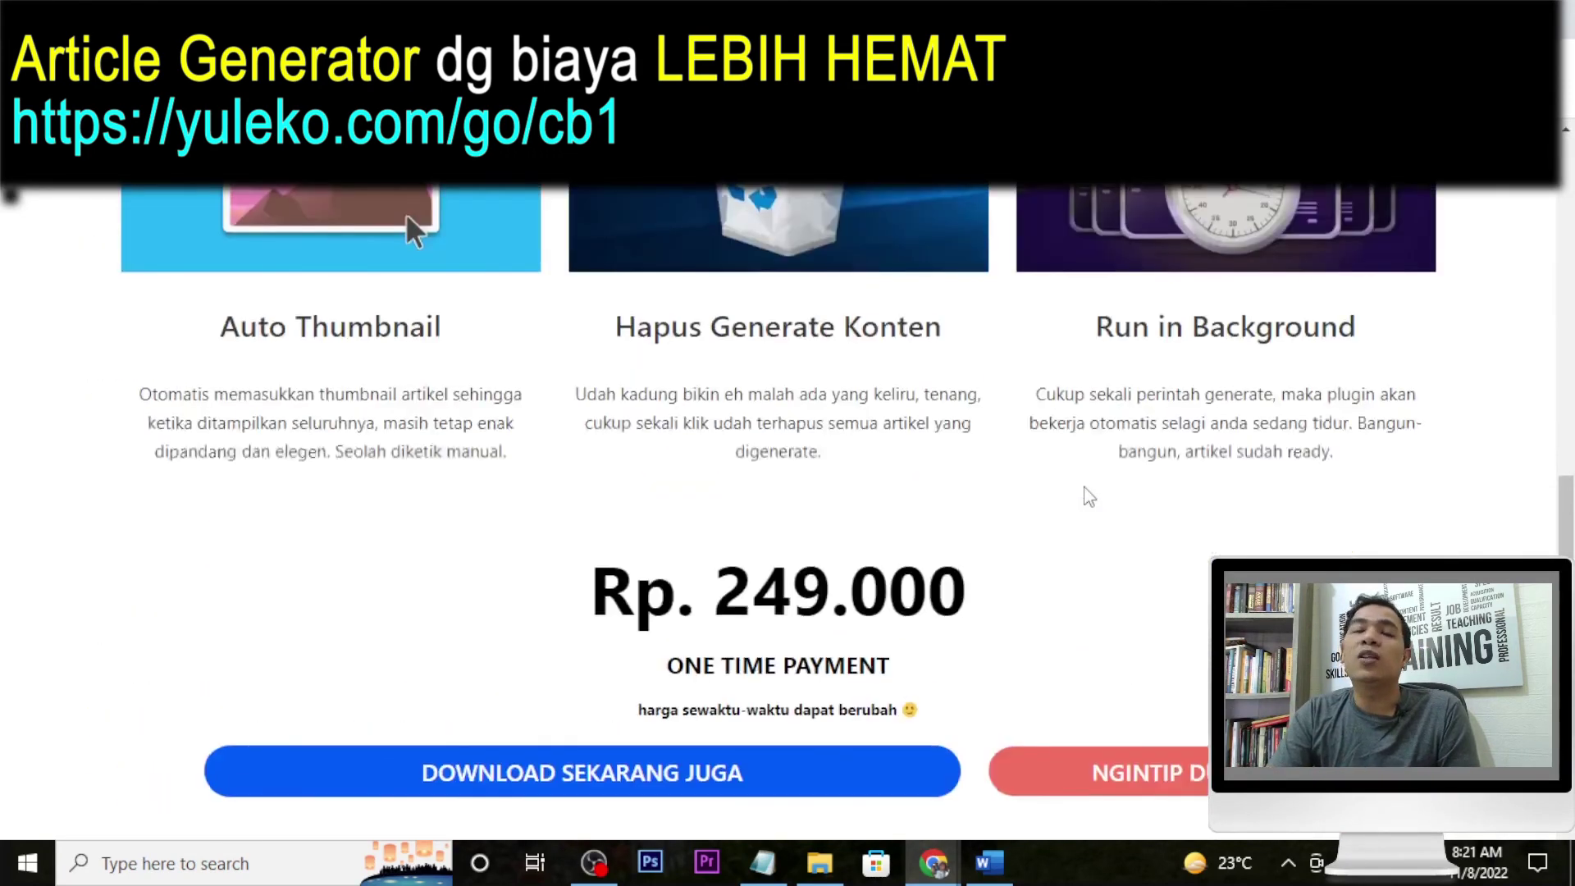
scroll(1089, 496, "down", 1)
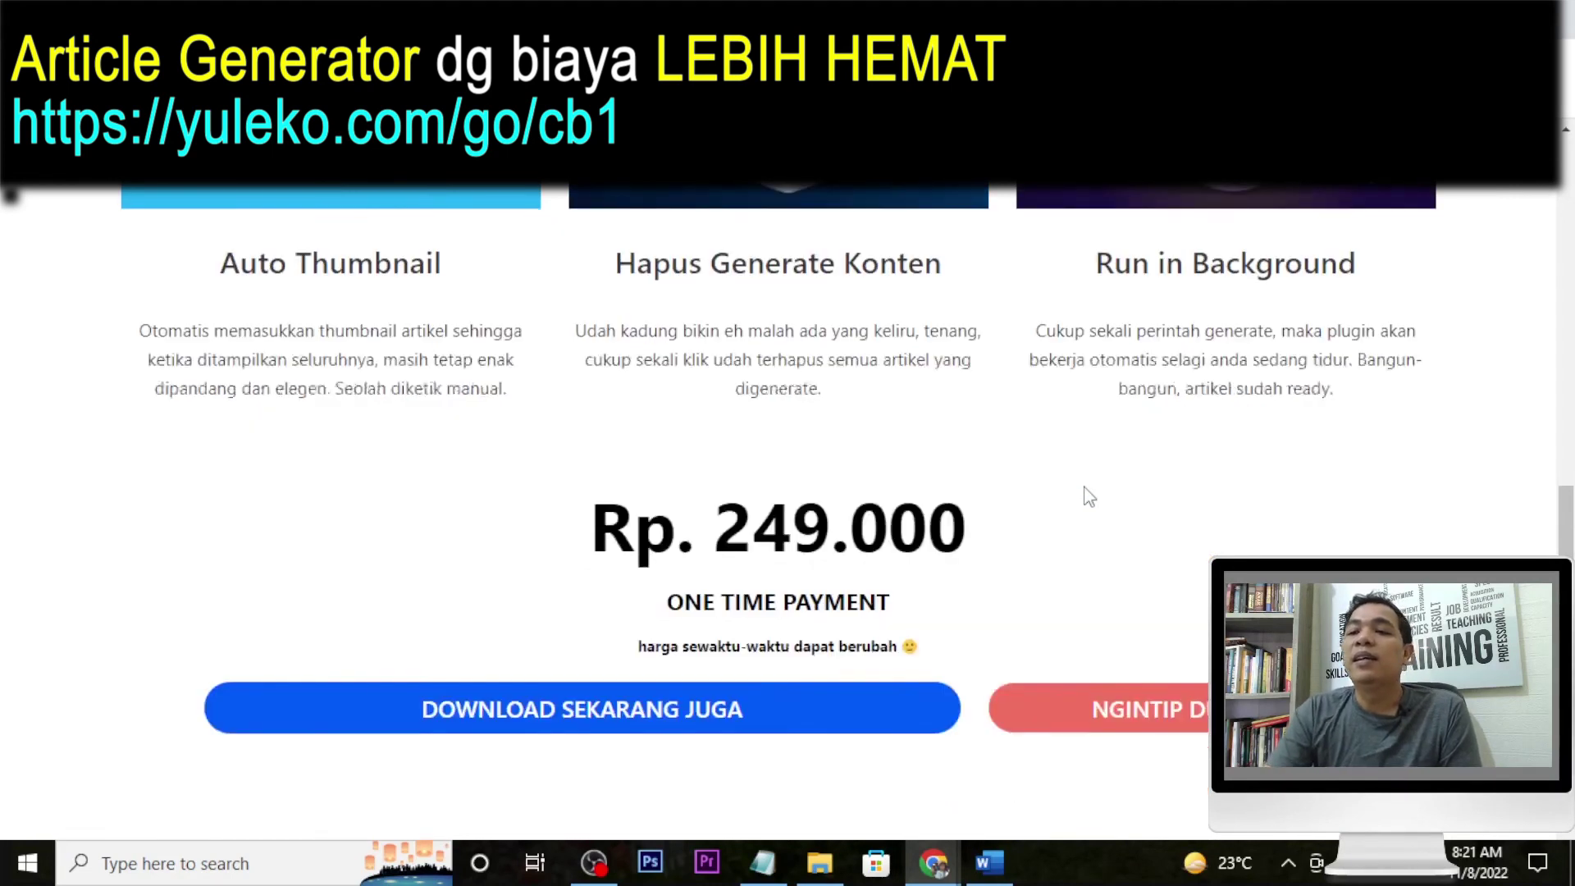